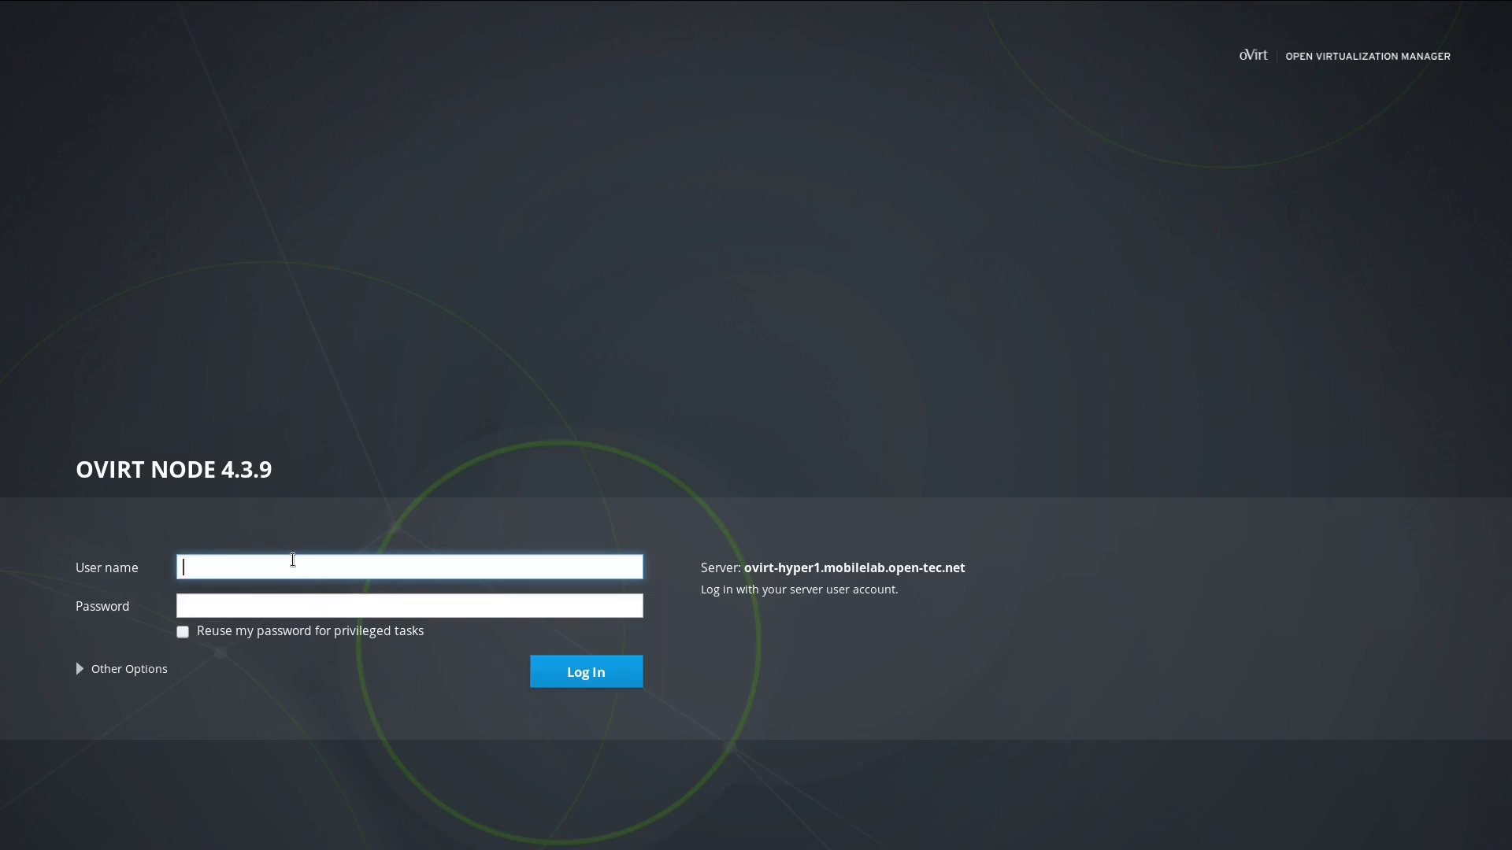
Step: Sign in to the node's Cockpit as root with the account password
text(root)
key(Tab)
text(●●●●●●●●●●●)
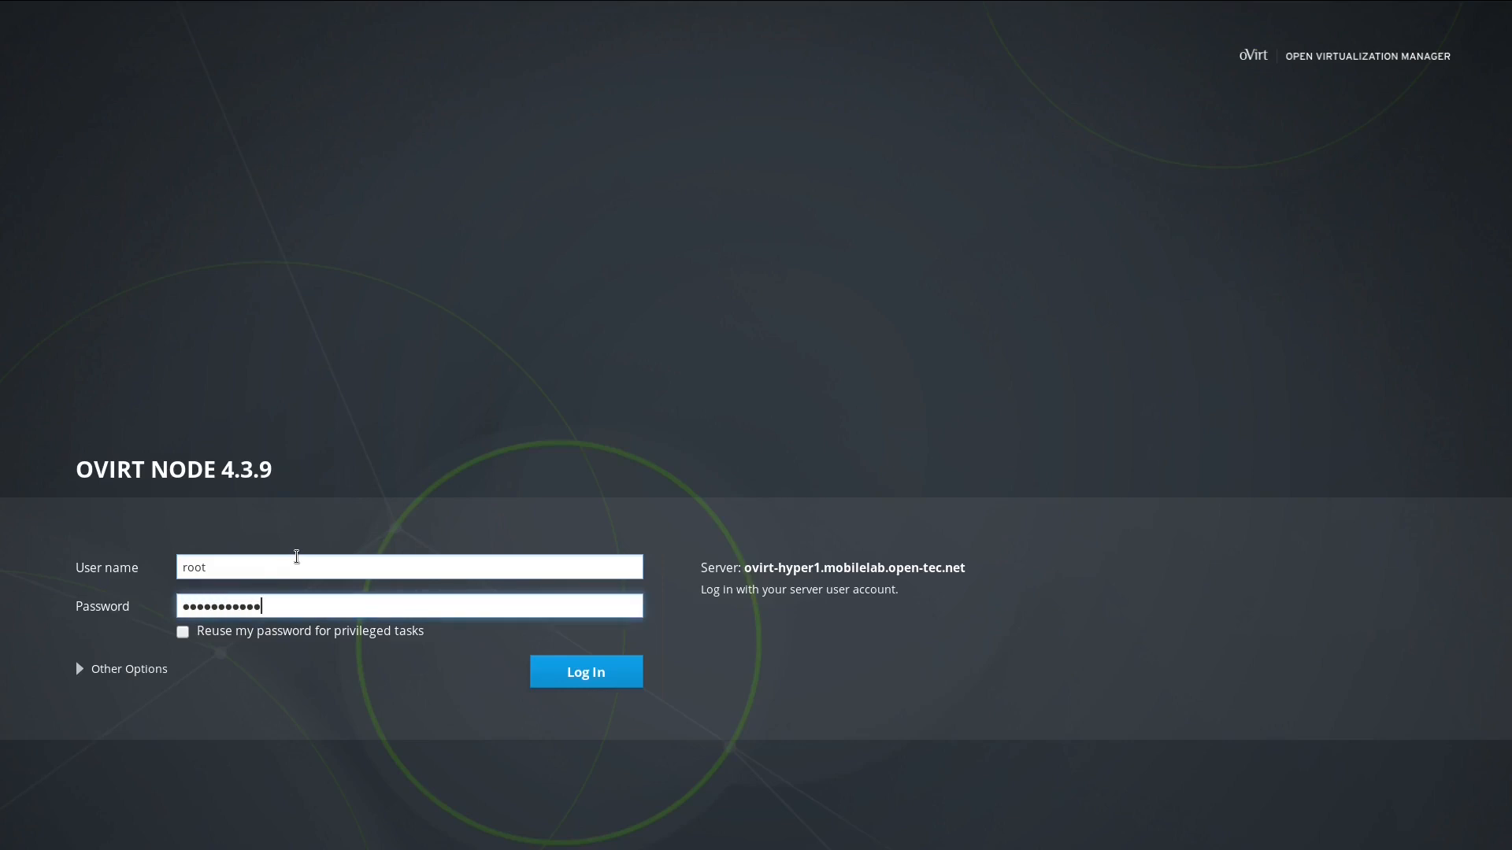
key(Return)
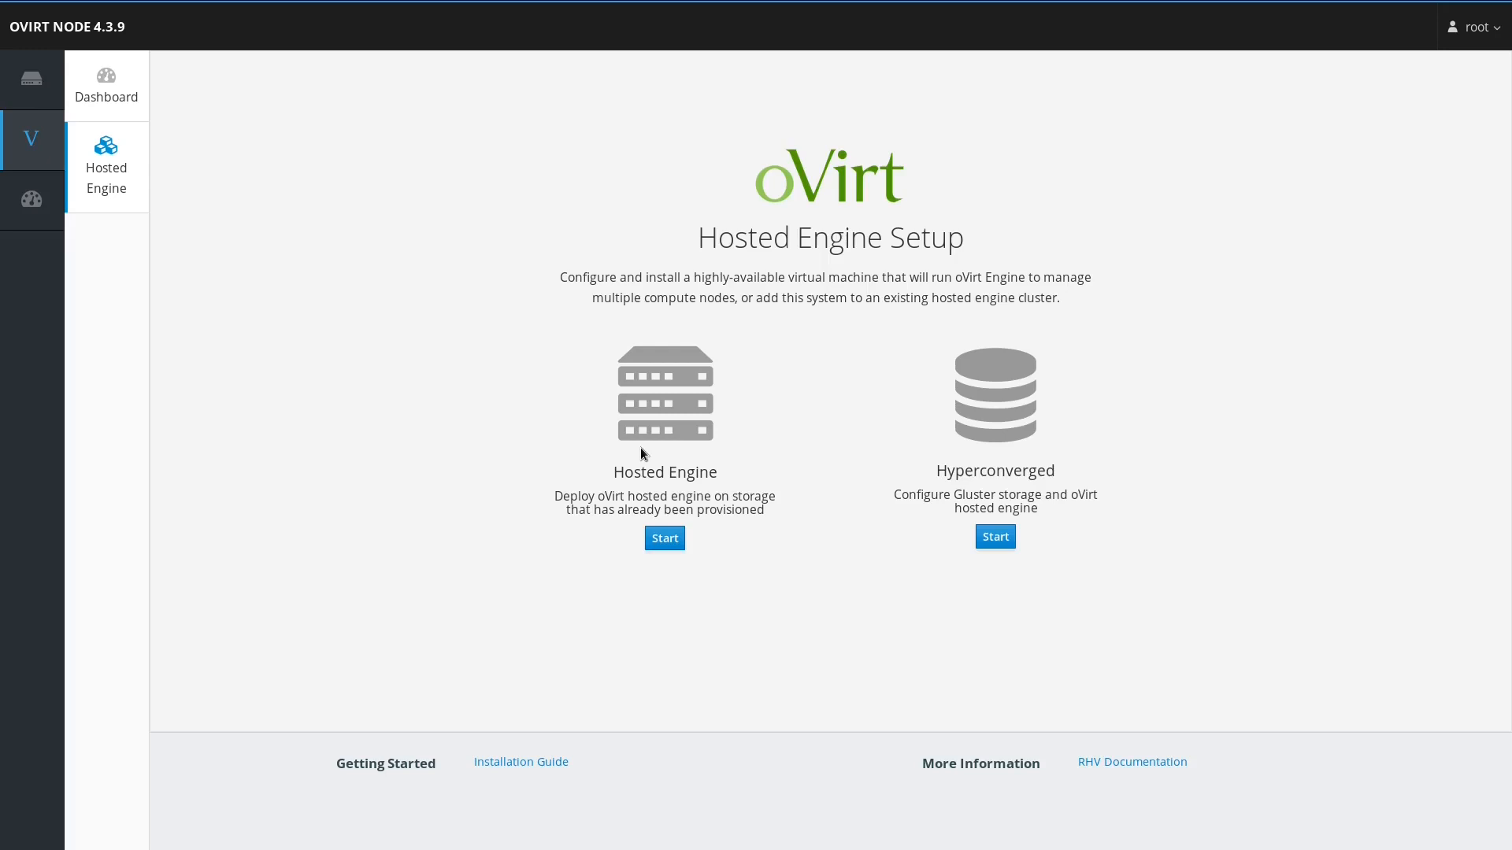
Step: Start the hosted engine deployment with Engine VM FQDN ovirtengine.mobilelab.open-tec.net
click(657, 549)
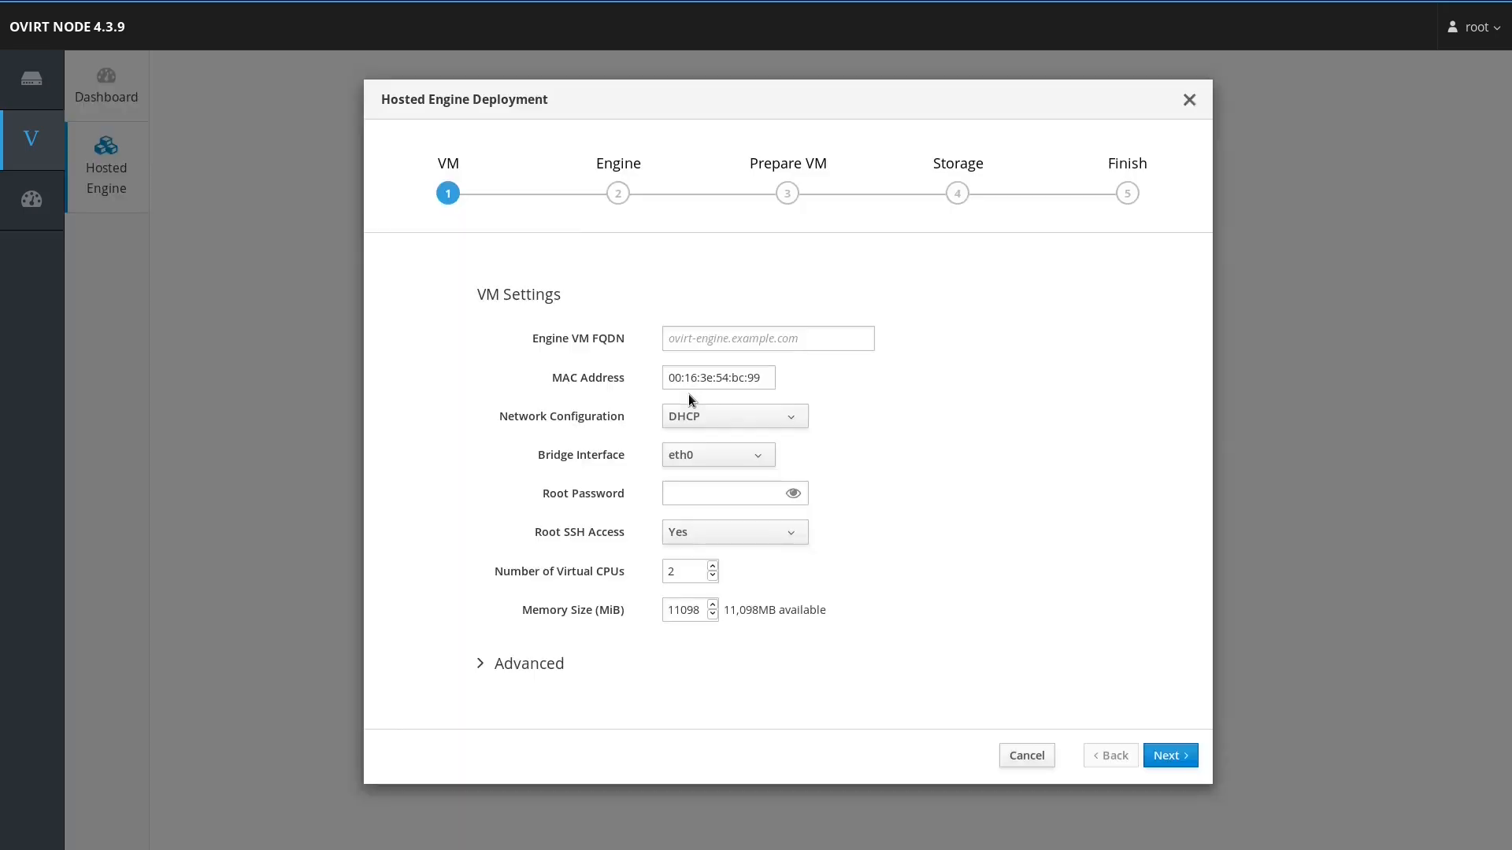
click(692, 337)
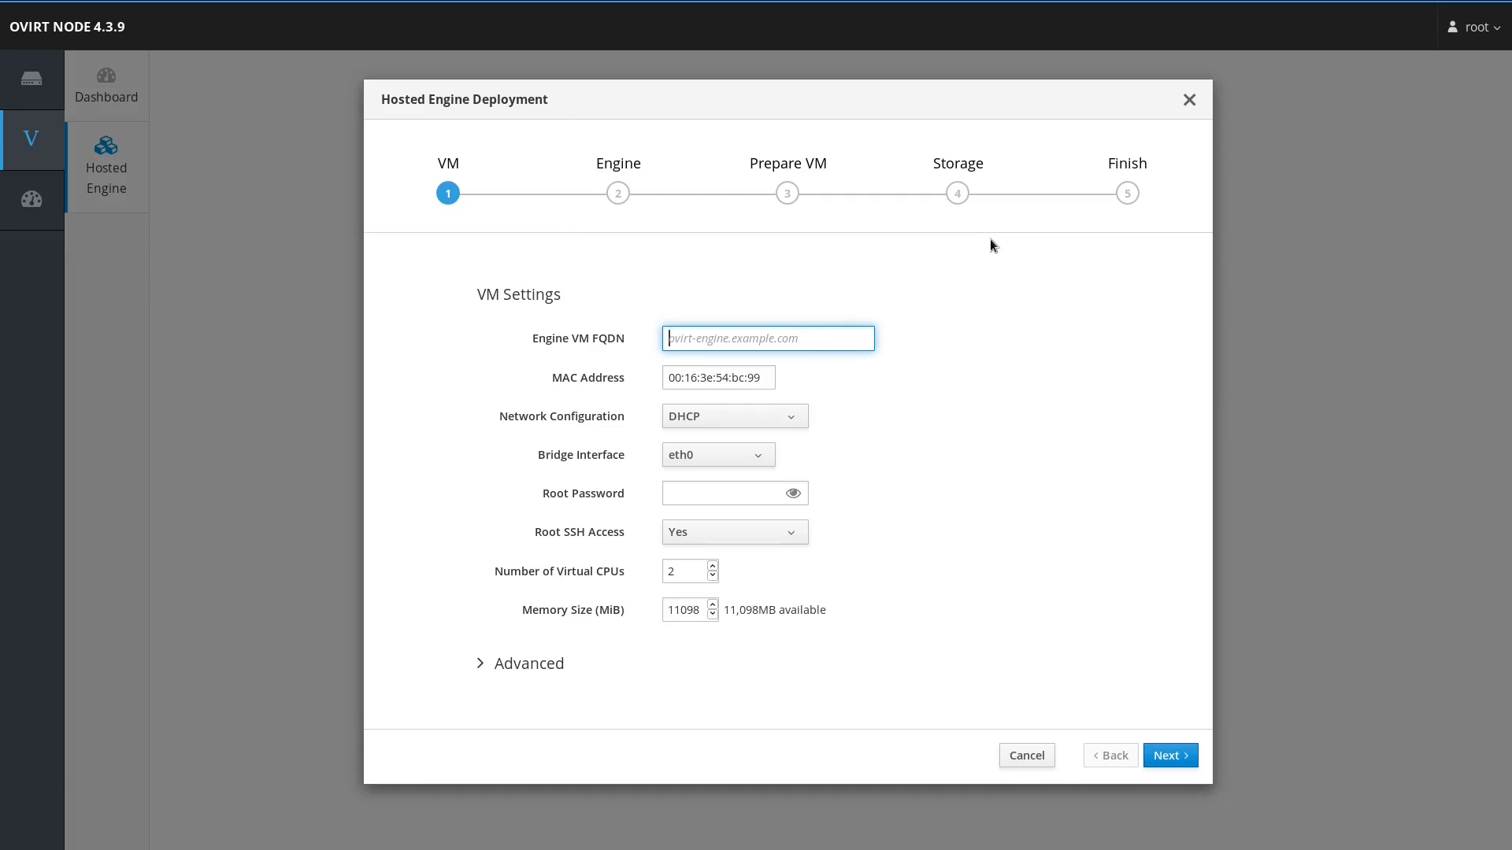
text(ovirtengine.mobilelab.open-tec.net)
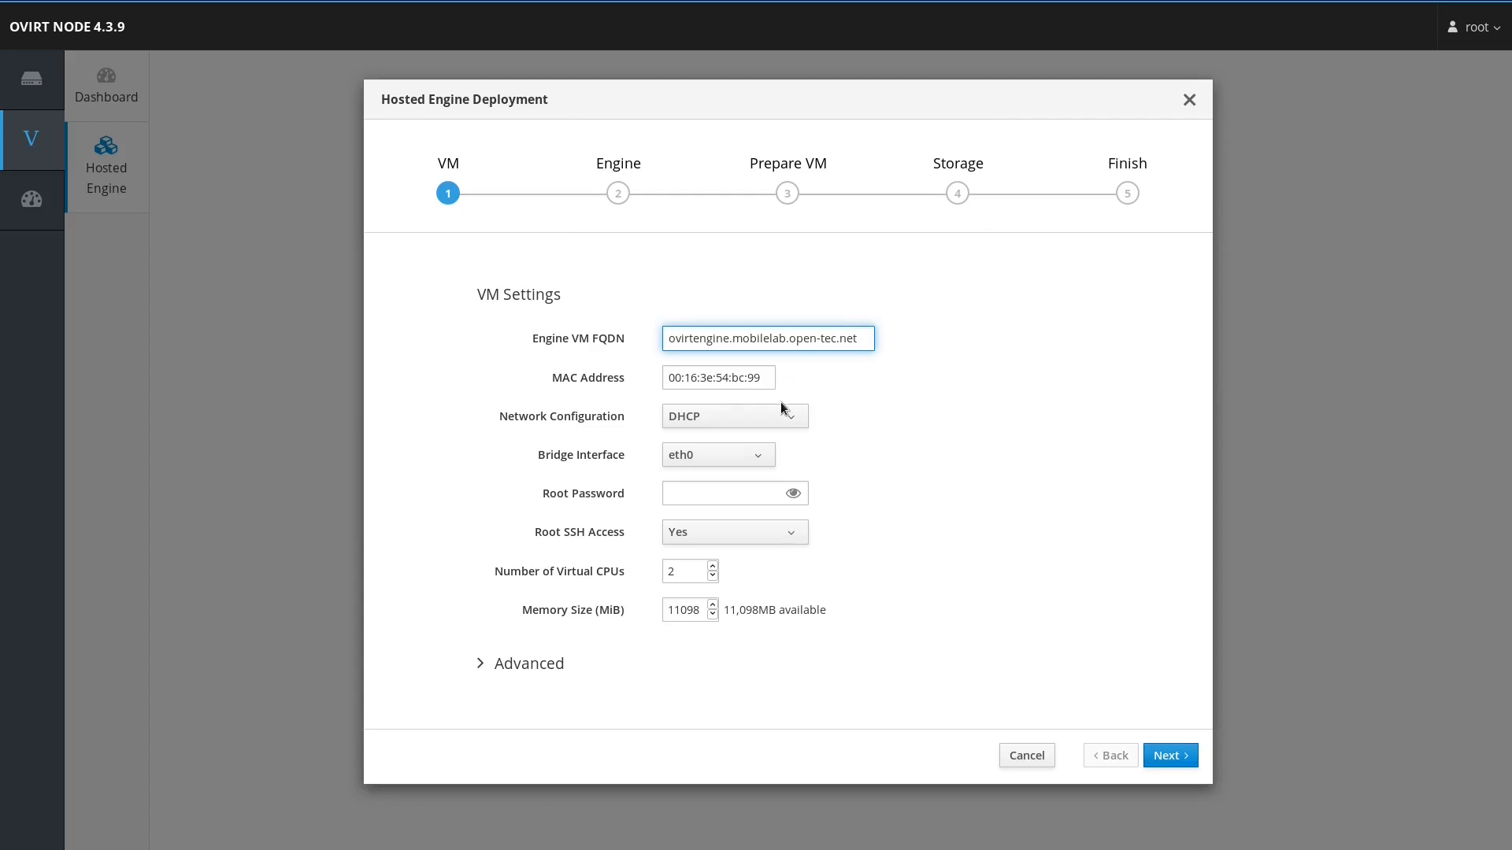
Step: Switch the engine VM network configuration to Static
click(781, 405)
click(780, 439)
click(751, 488)
click(731, 477)
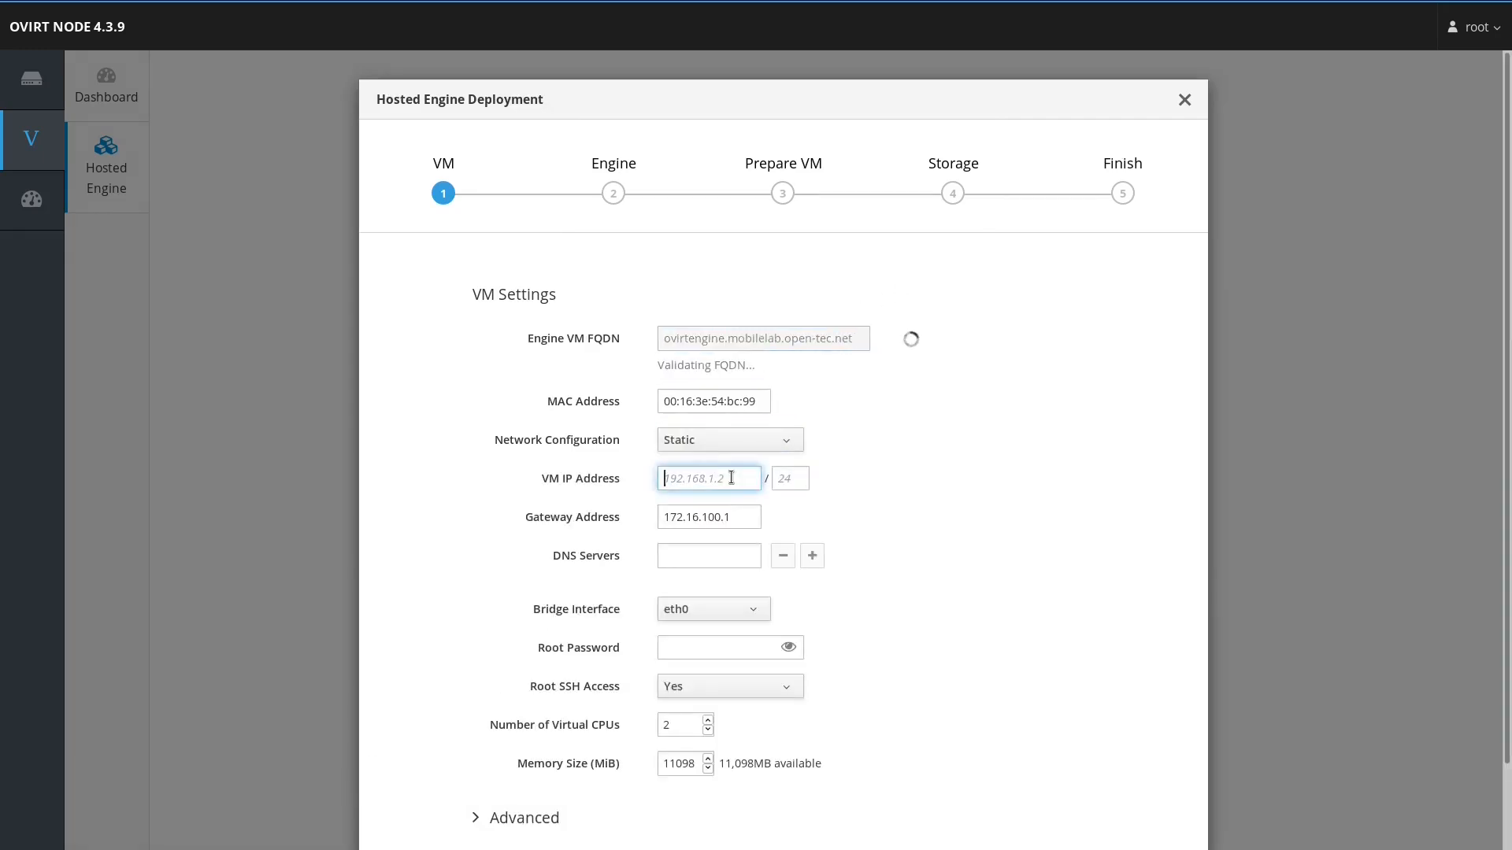
Step: Give the engine VM IP 172.16.100.60/24, keep gateway 172.16.100.1, set DNS 172.16.100.10
text(172.16.100.60)
key(Tab)
text(24)
key(Tab)
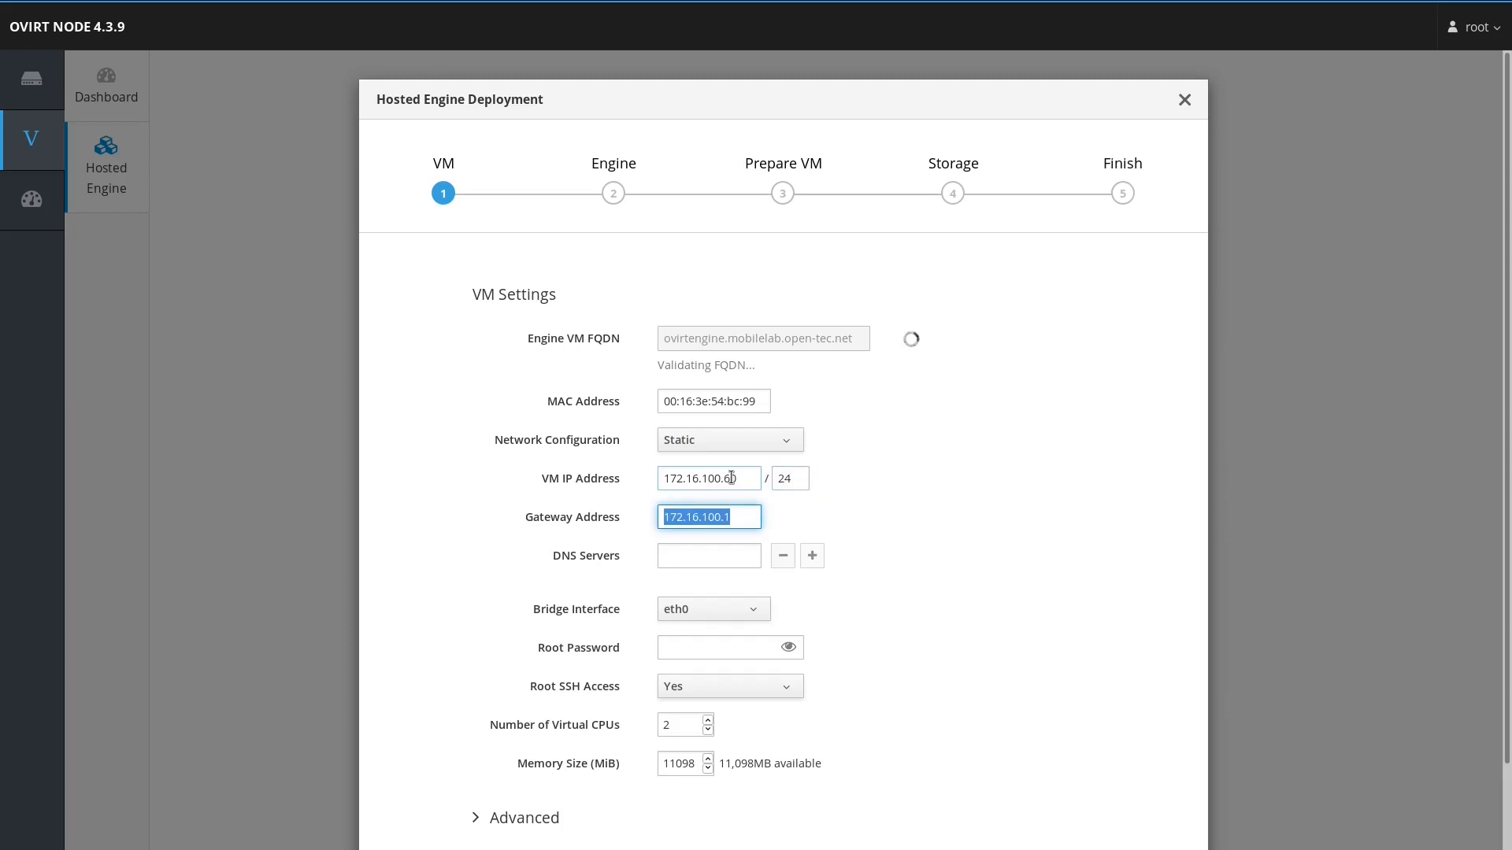
key(Tab)
text(172.16.10.)
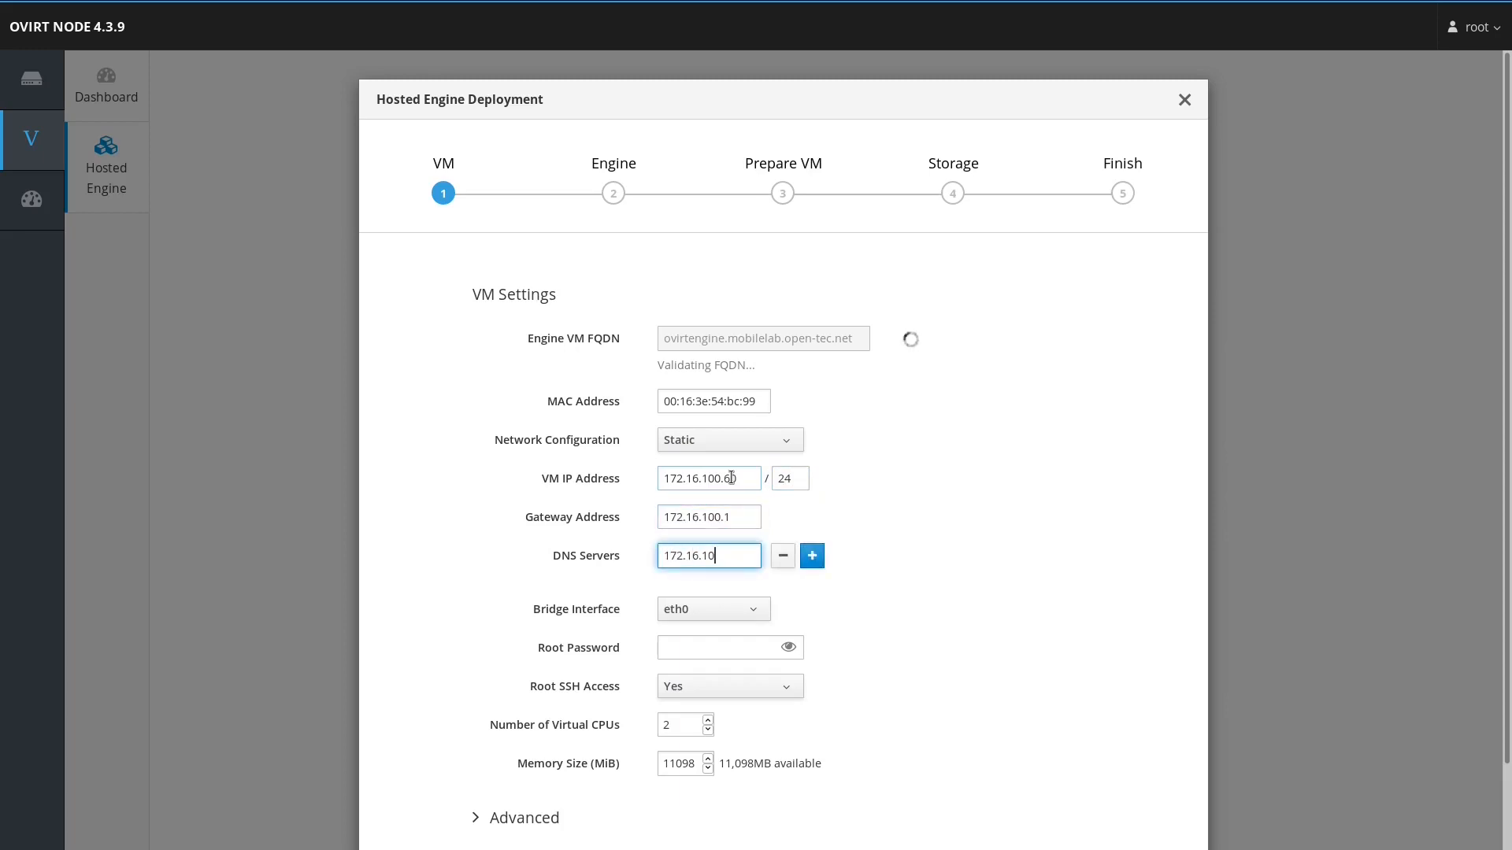
key(BackSpace)
text(0.10)
Step: Enter the engine VM root password, set memory to 4096 MiB, and expand Advanced settings
scroll(1017, 604, down, 1)
click(740, 597)
text(************)
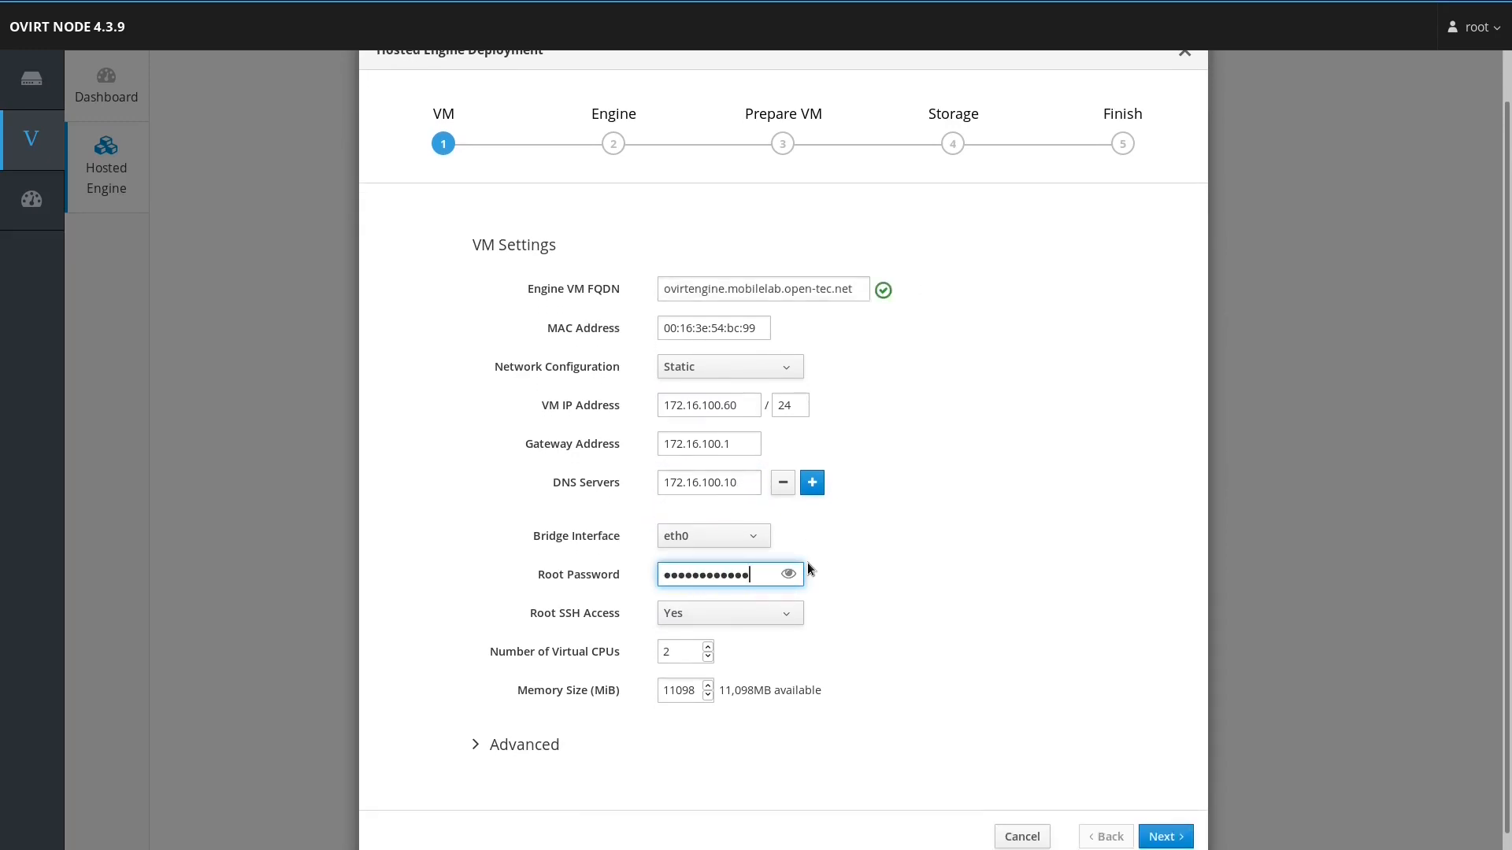
scroll(907, 592, down, 1)
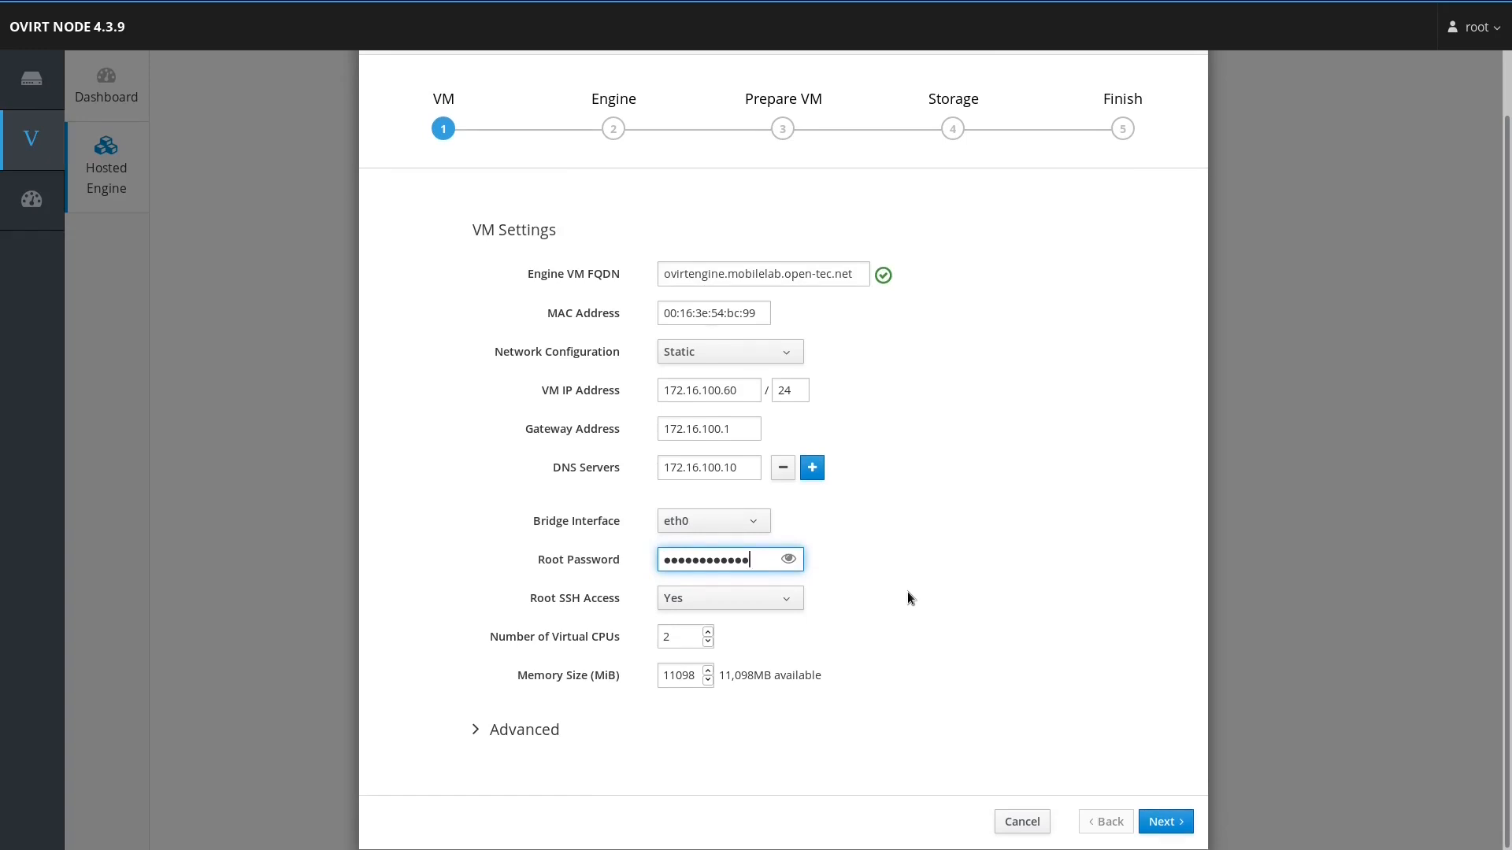
double_click(678, 675)
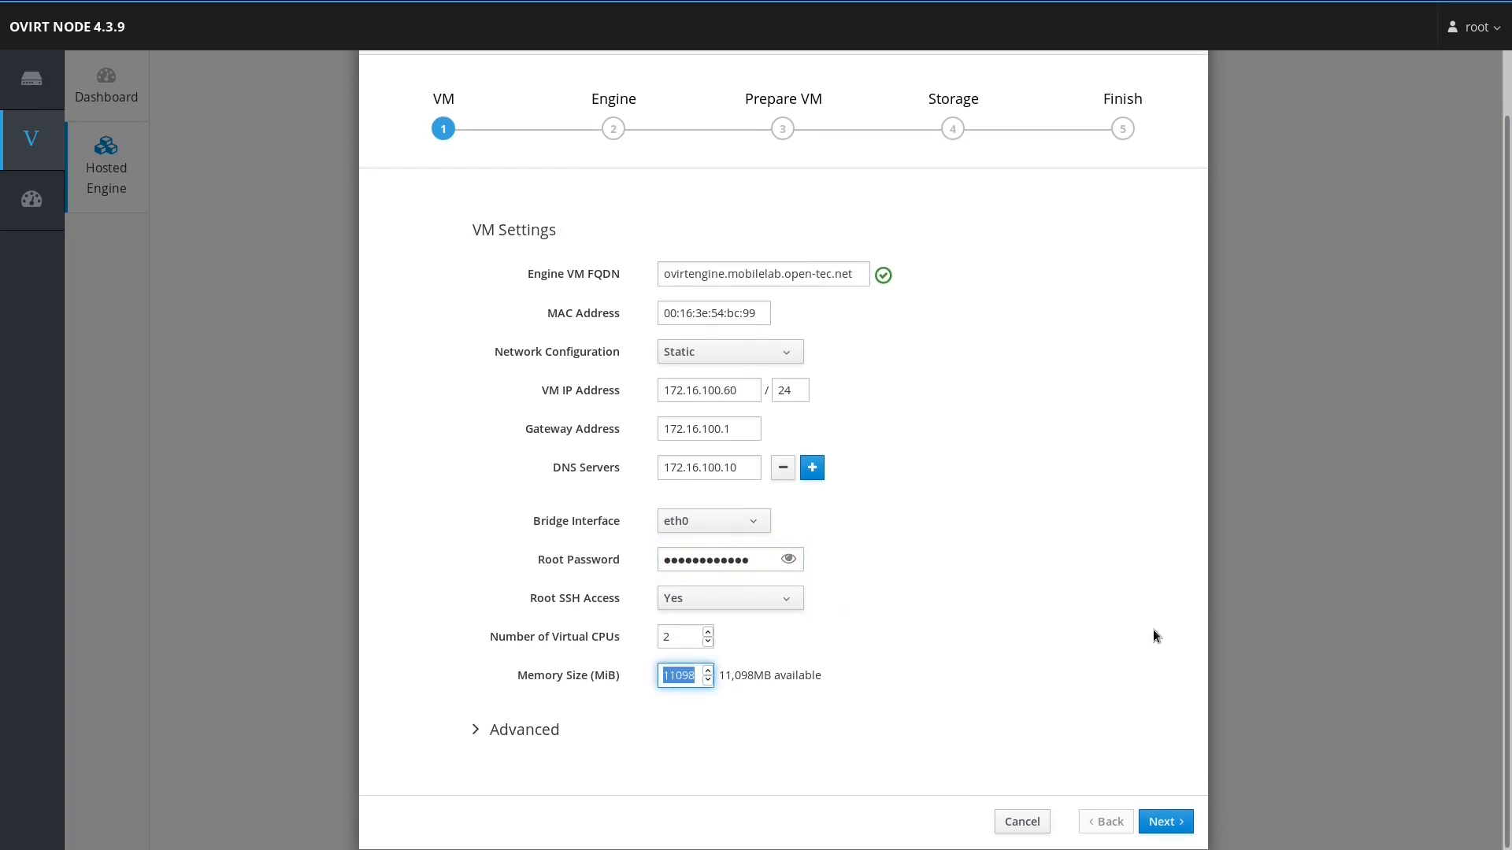
text(4096)
click(487, 744)
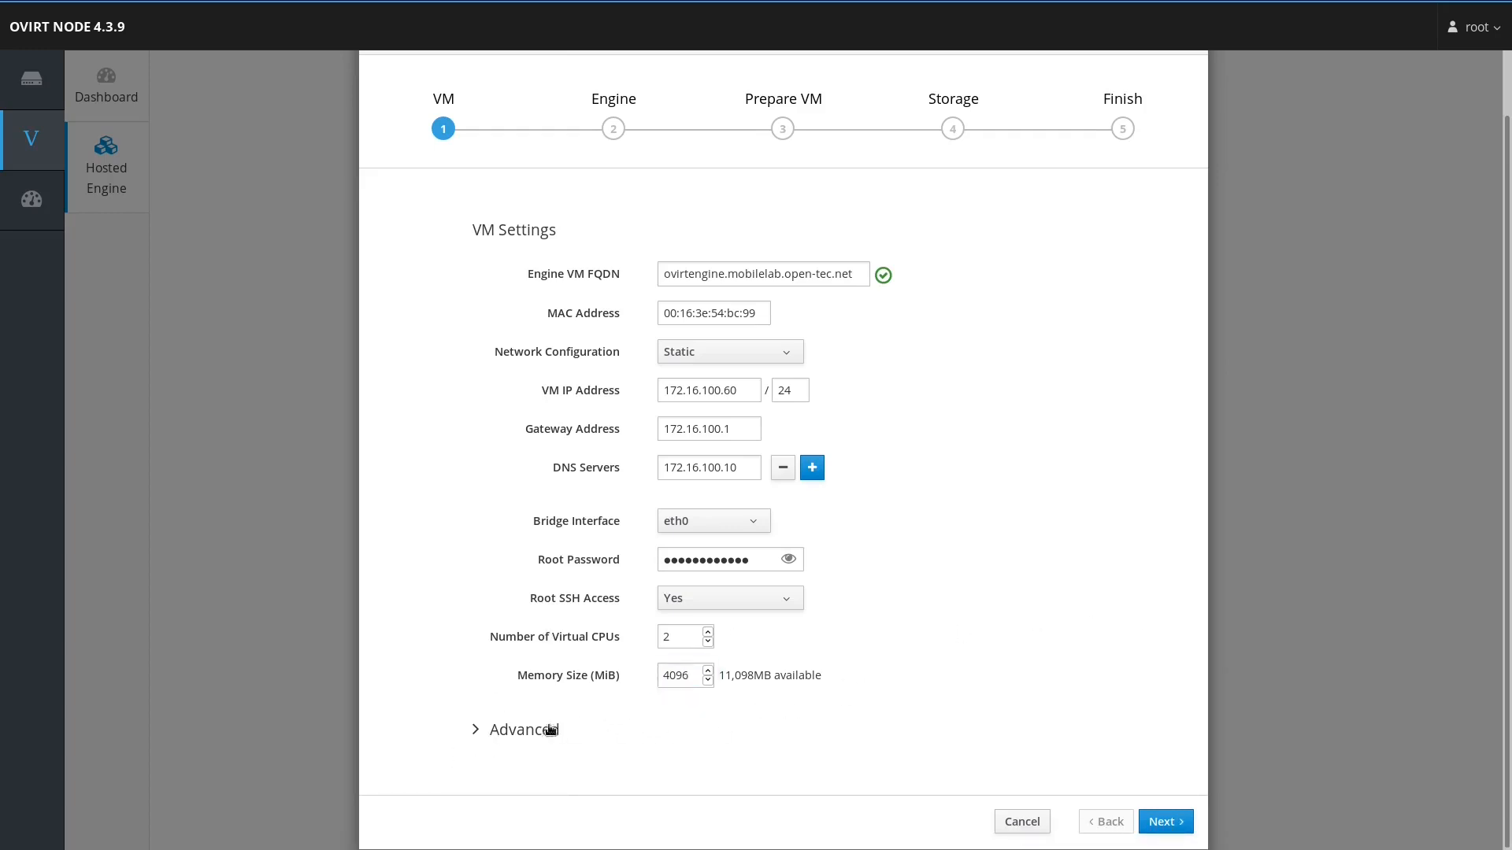
click(574, 729)
scroll(949, 587, down, 3)
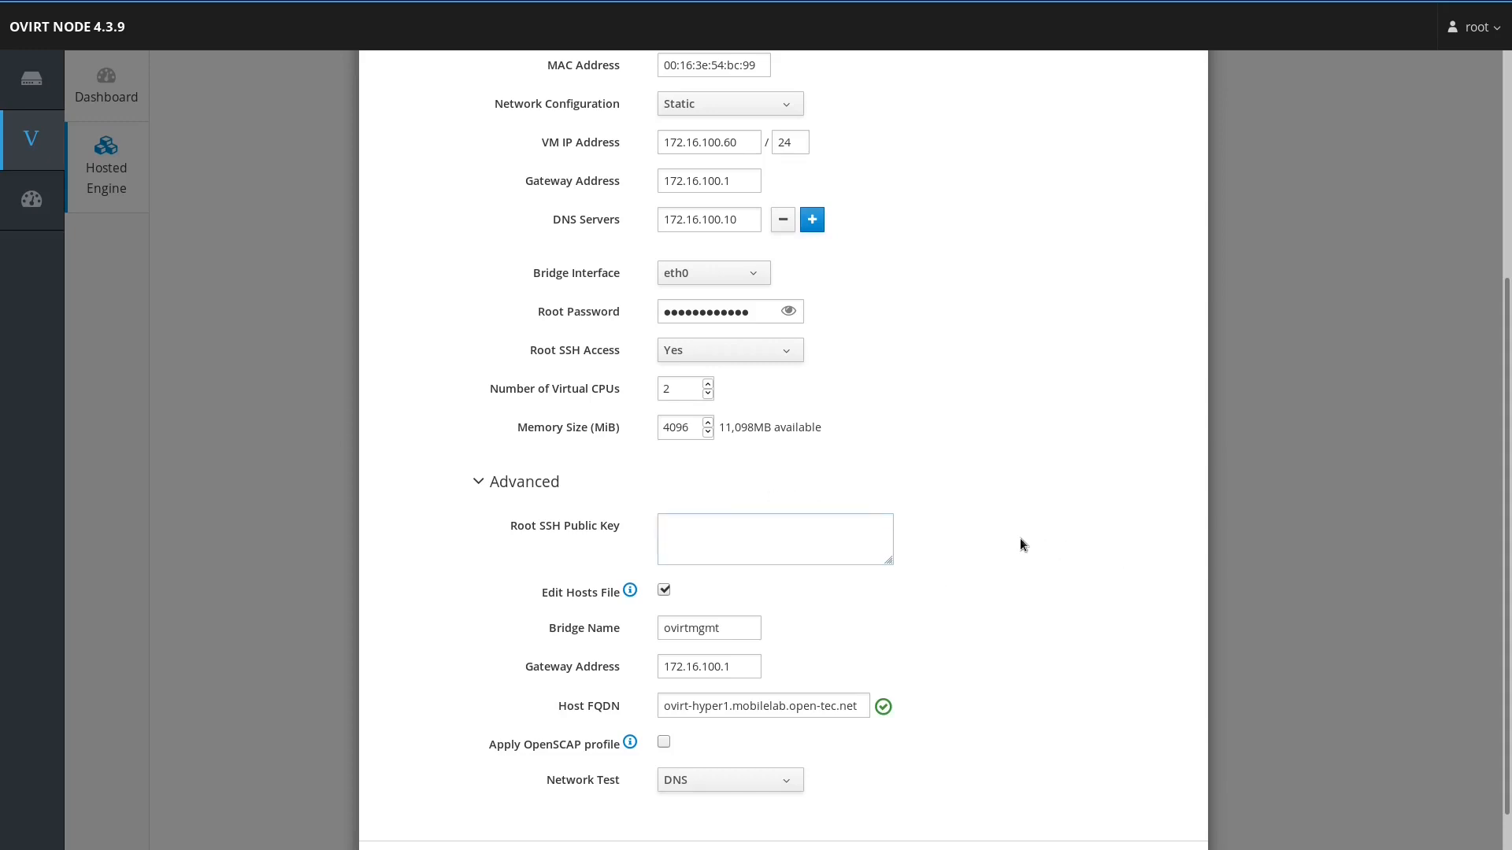
scroll(942, 533, down, 2)
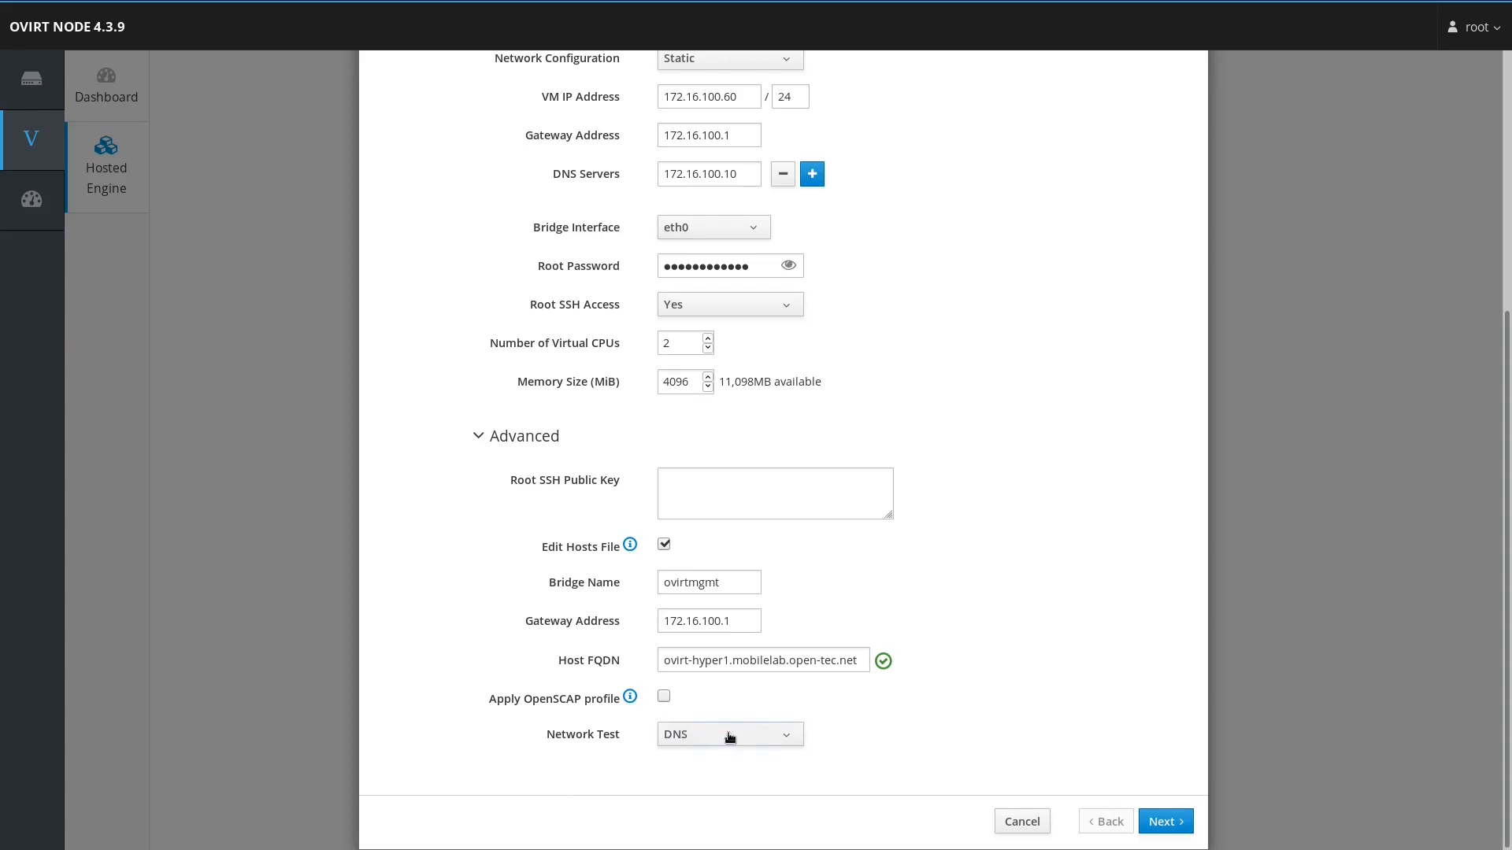
Step: Advance to the Engine step and enter the admin portal password
click(1179, 827)
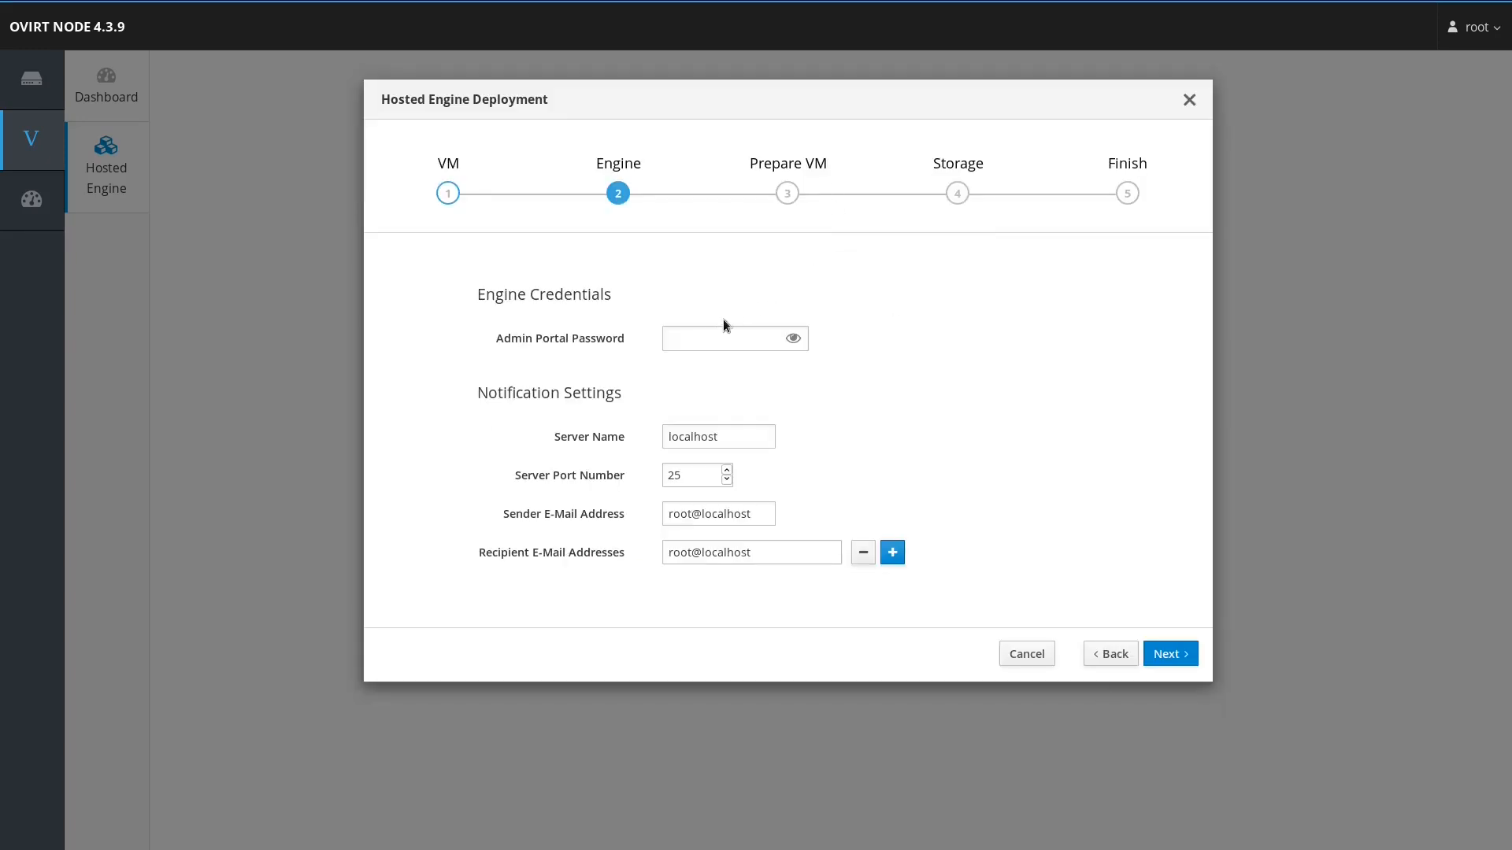
click(715, 344)
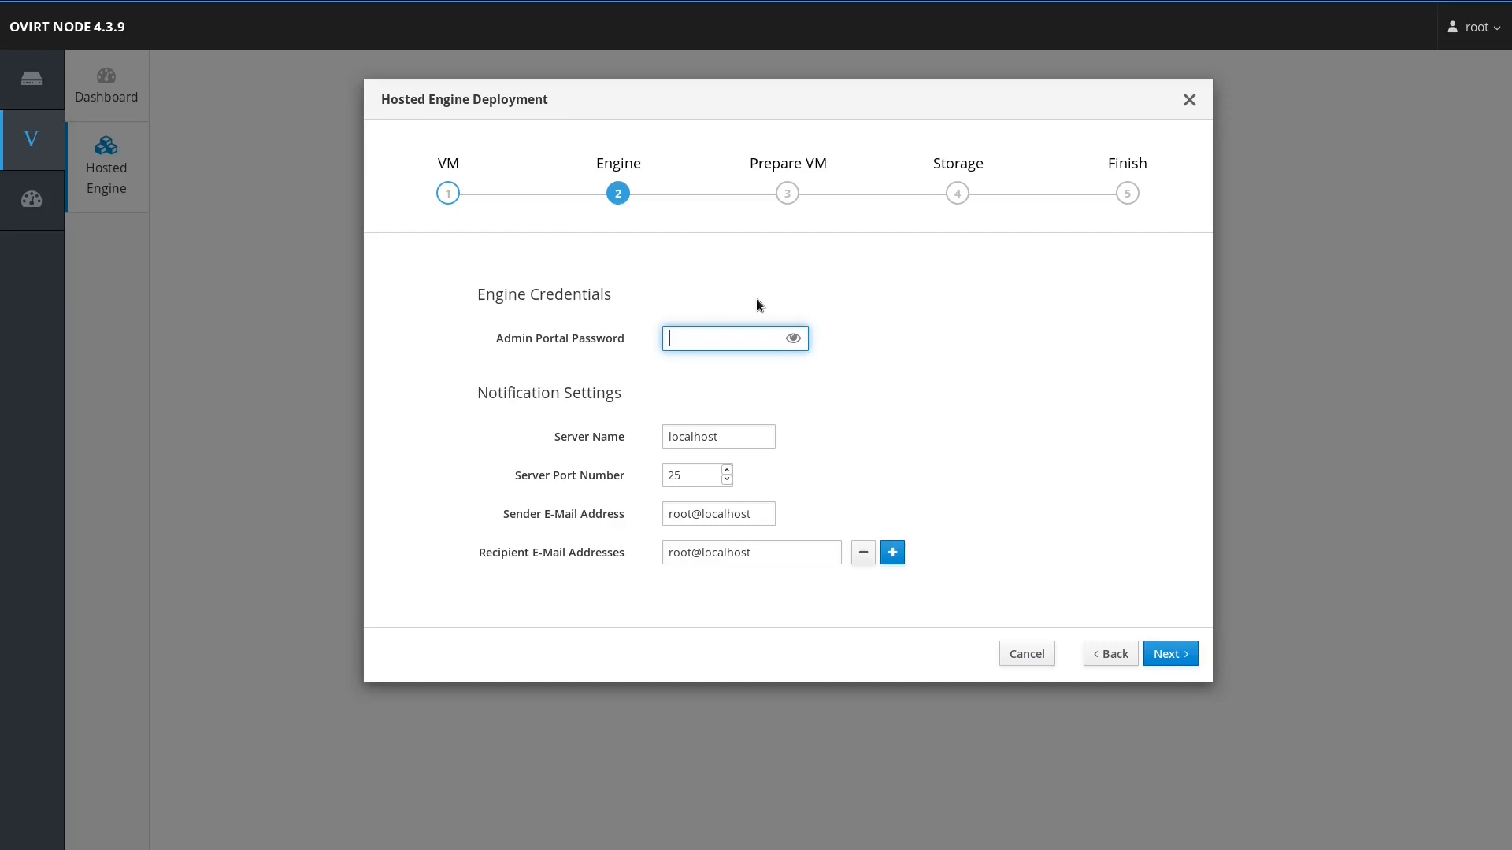
text(•••••••••)
right_click(898, 442)
click(899, 372)
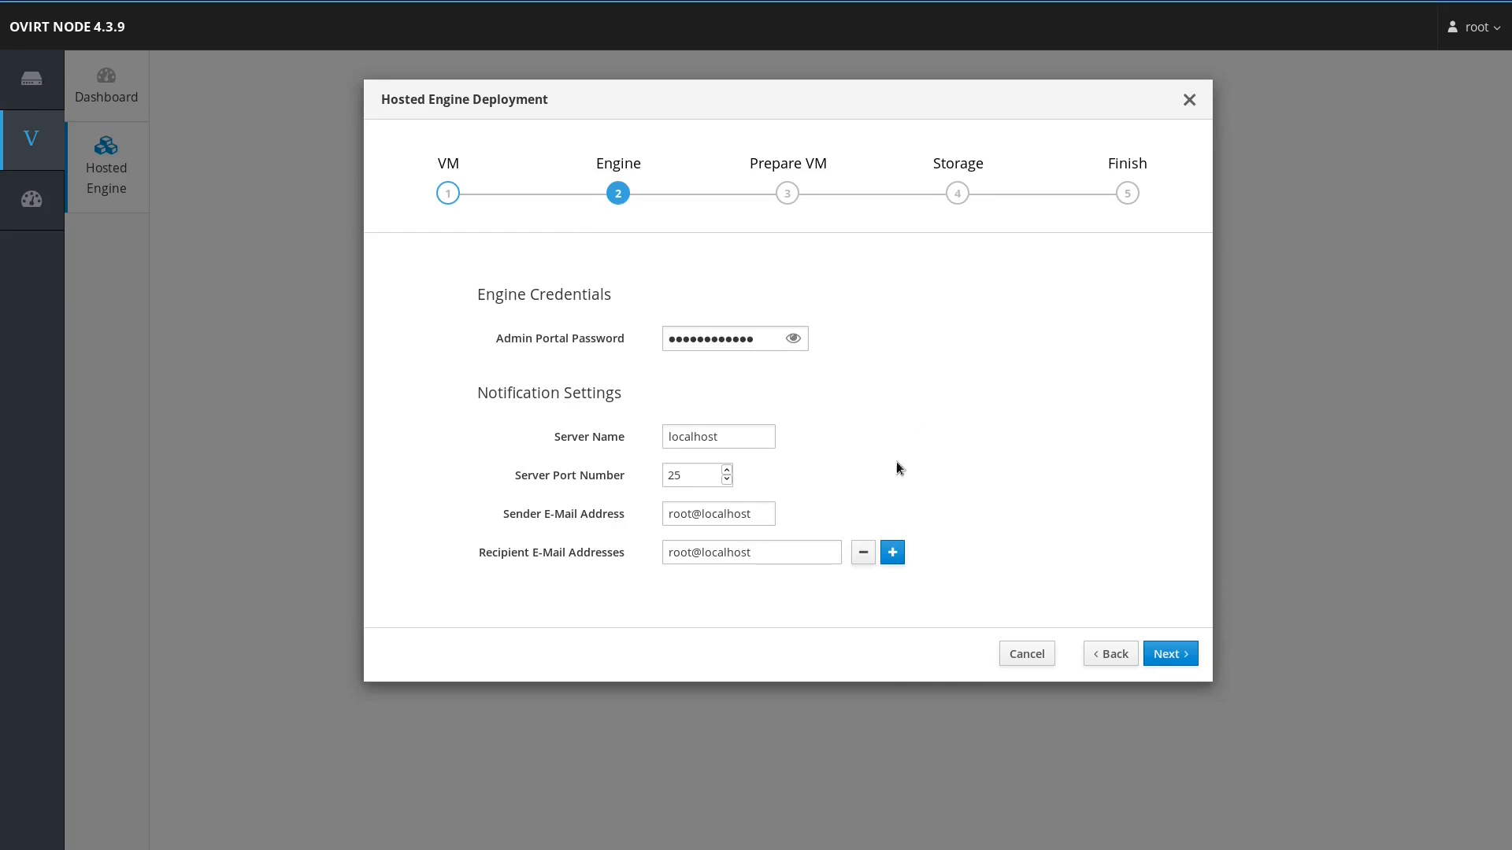
Step: Review the deployment settings and run Prepare VM until it completes successfully
click(1169, 653)
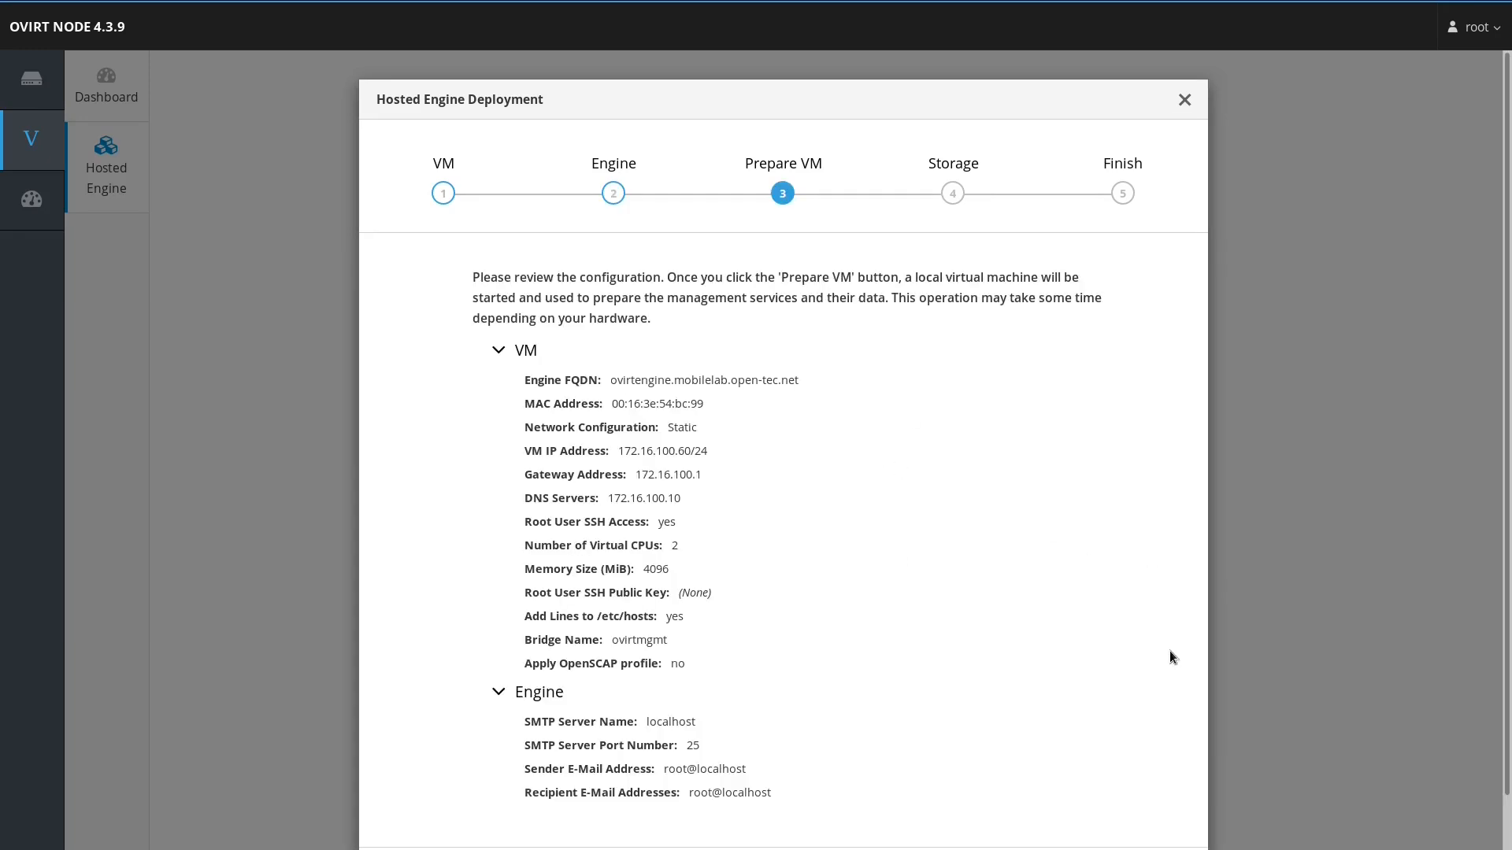
scroll(1171, 656, down, 1)
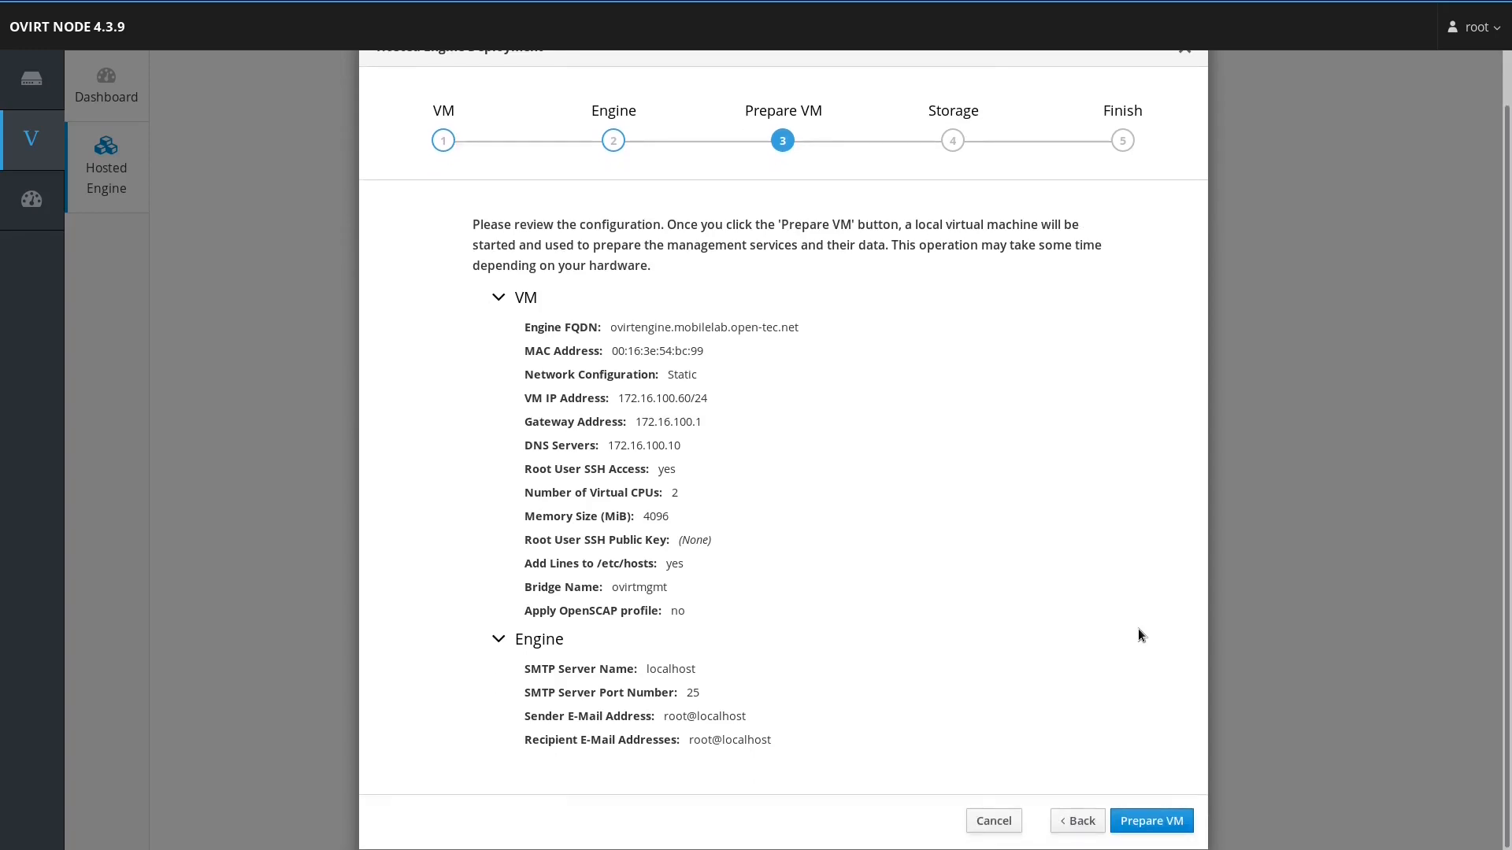
click(1143, 820)
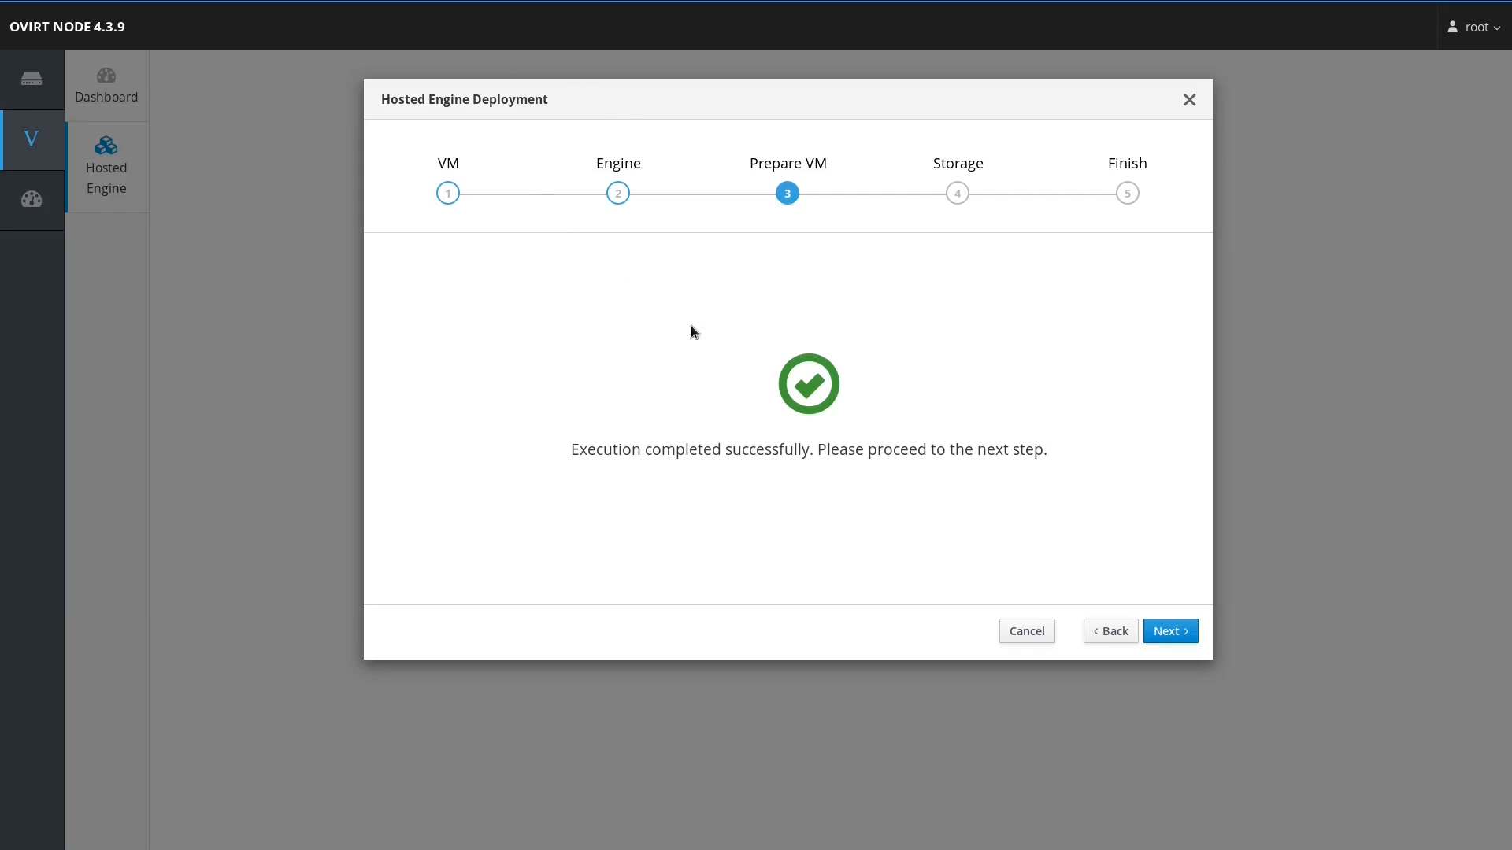
Step: Keep NFS storage, set connection storage1.mobilestorage.open-tec.net:/mnt/nfs, and expand Advanced options
click(1181, 634)
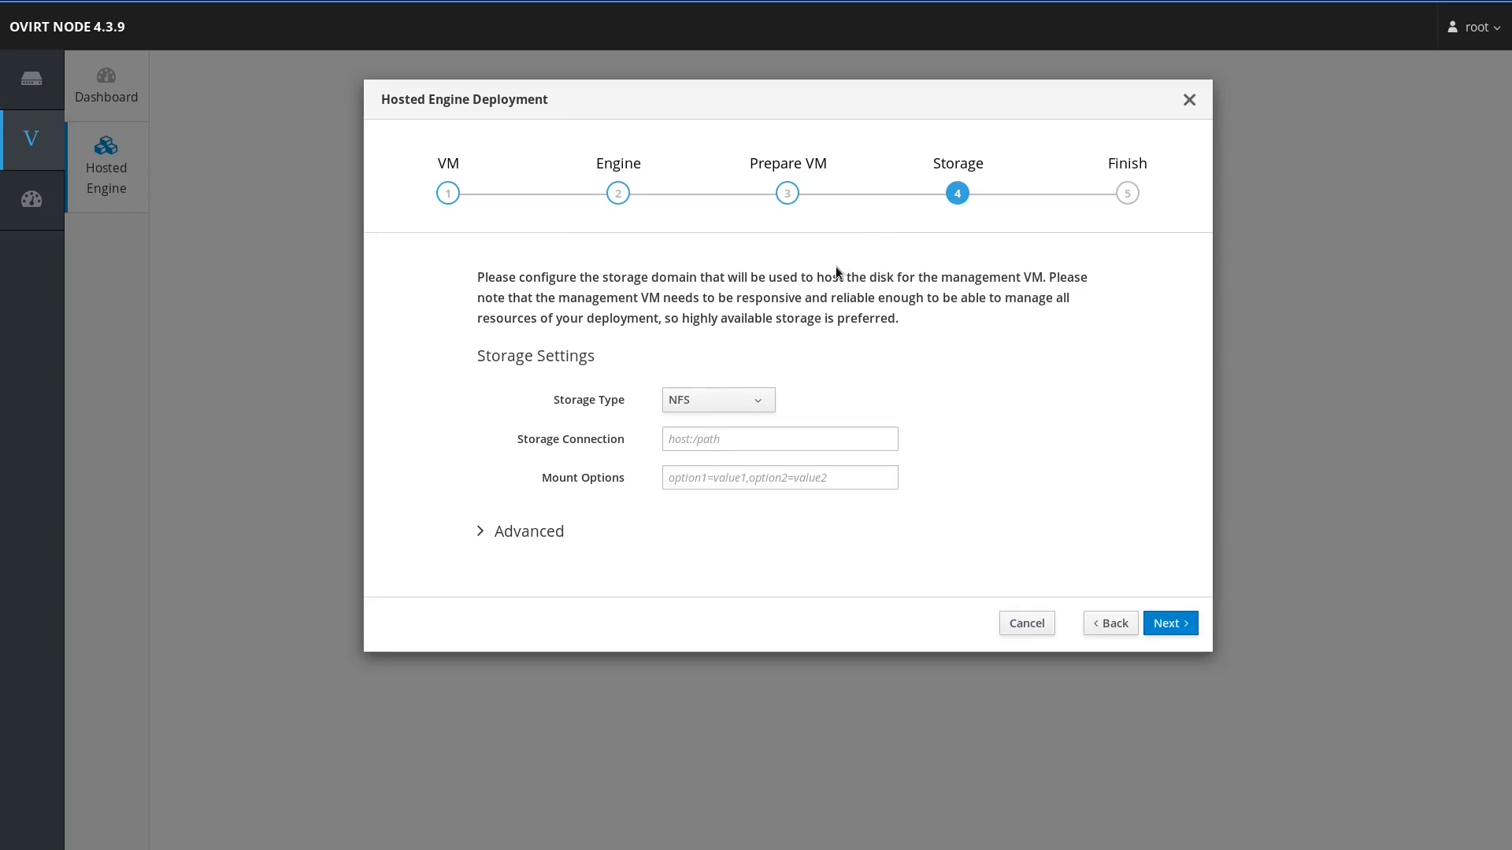
click(733, 397)
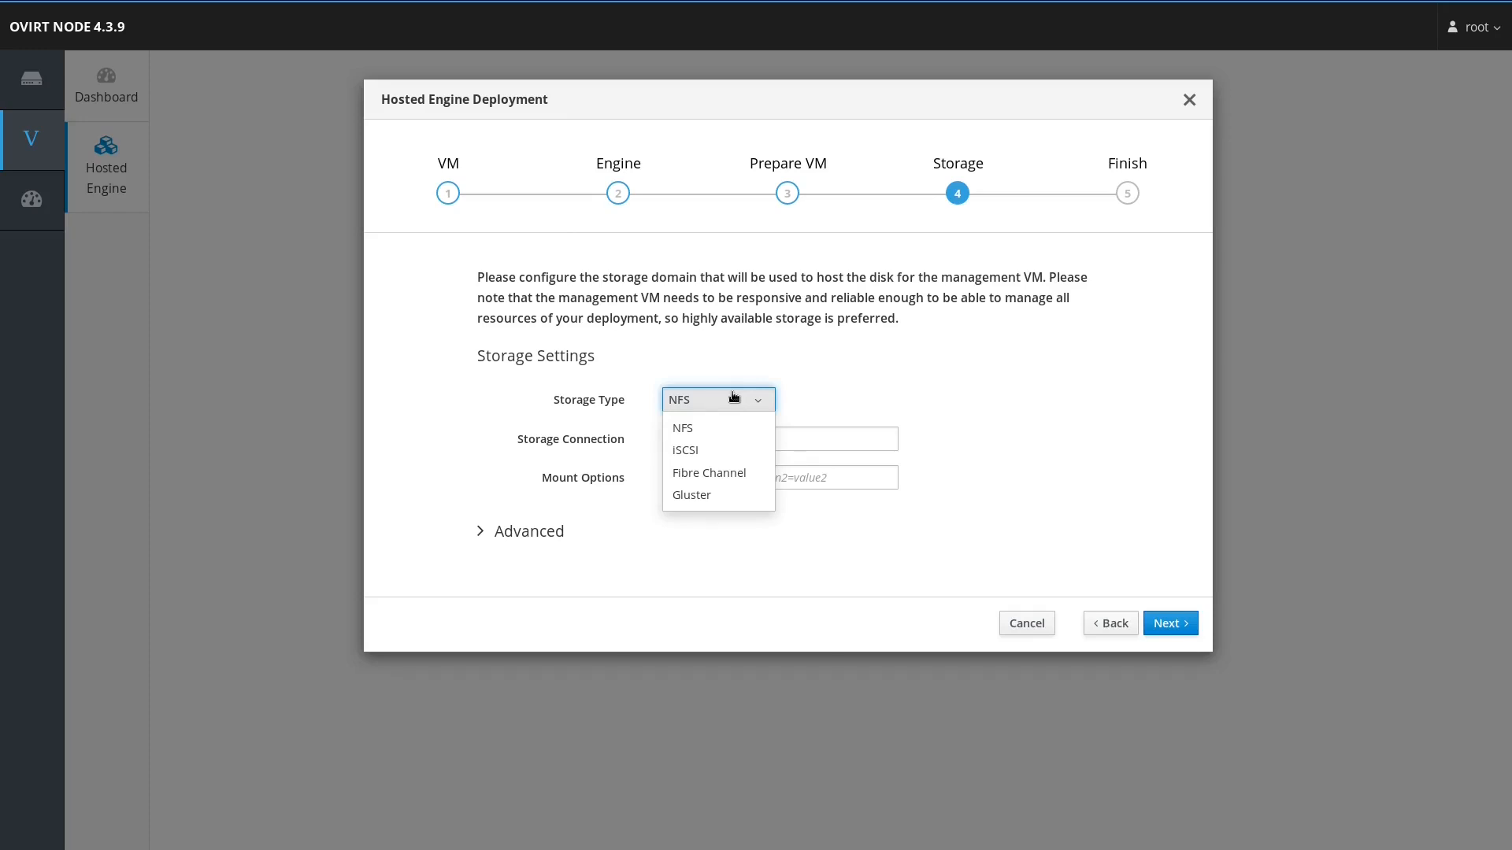
click(797, 356)
click(758, 441)
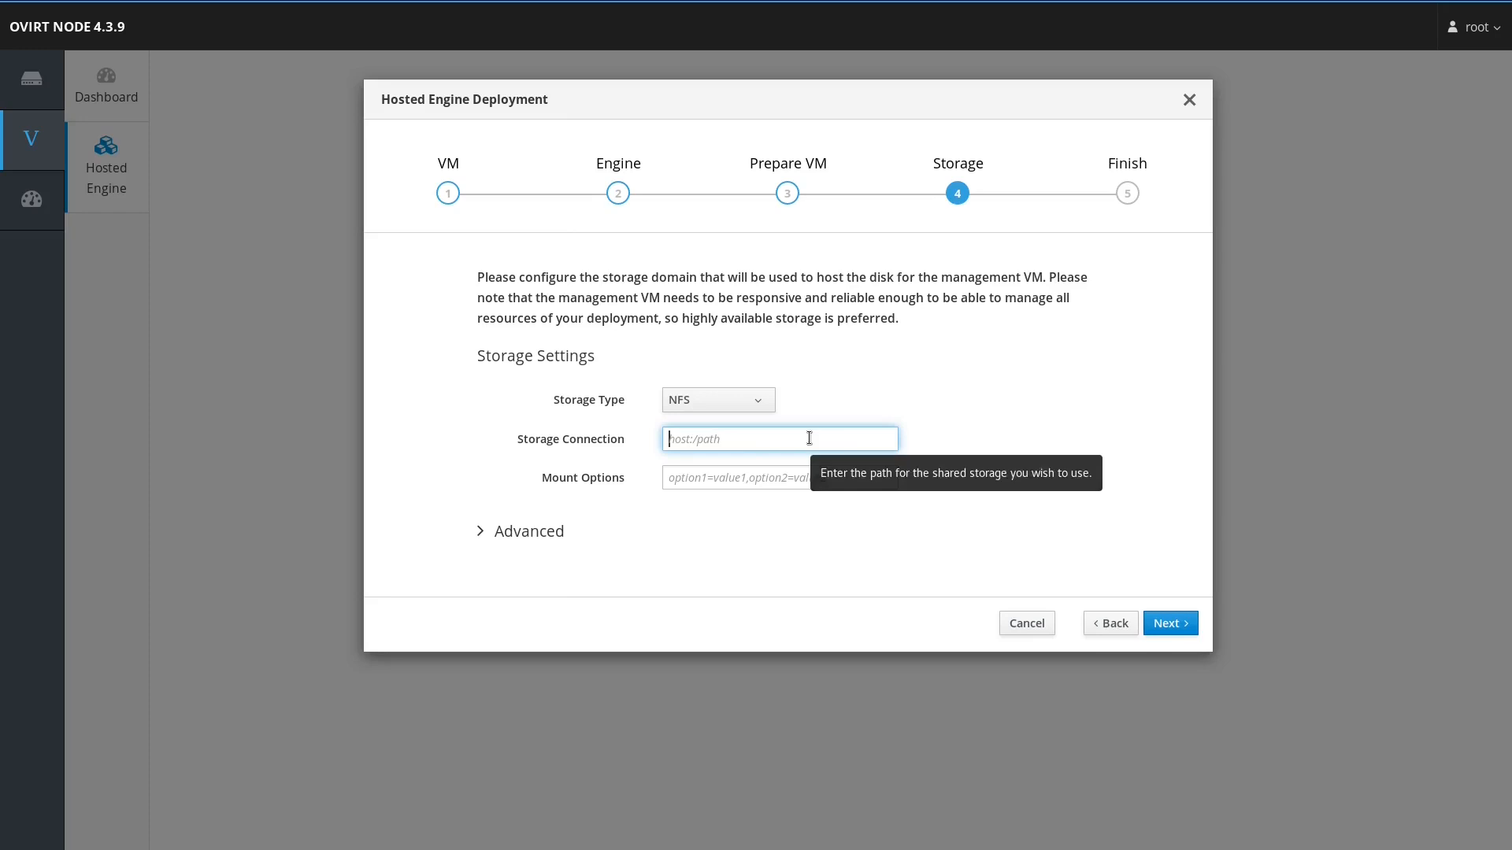
text(storage)
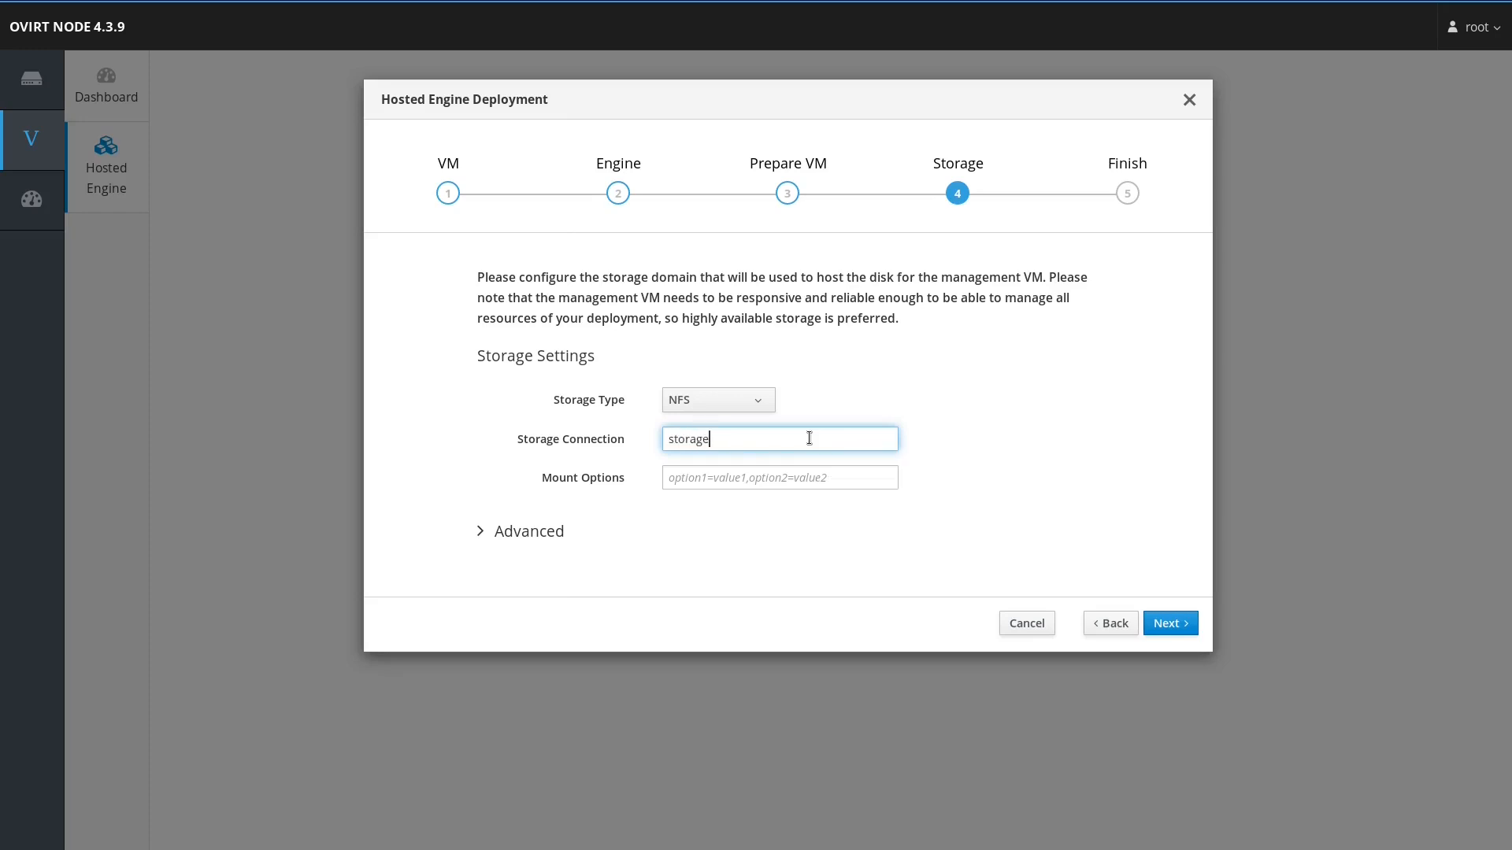
text(1.mobilestorage.open-tec.net)
key(Tab)
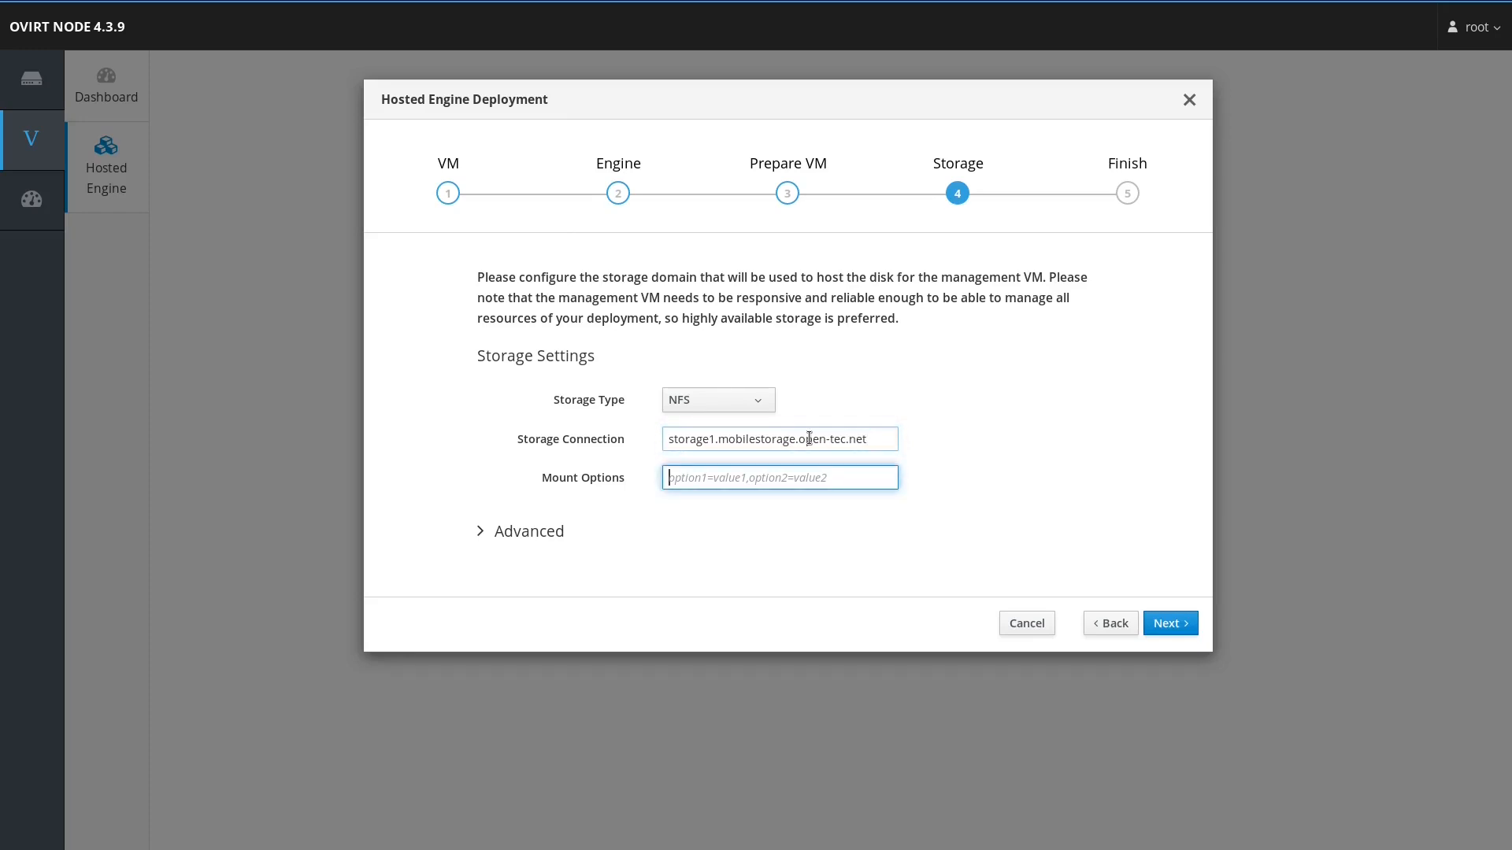
key(shift+Tab)
key(End)
text(:/mnt/nfs)
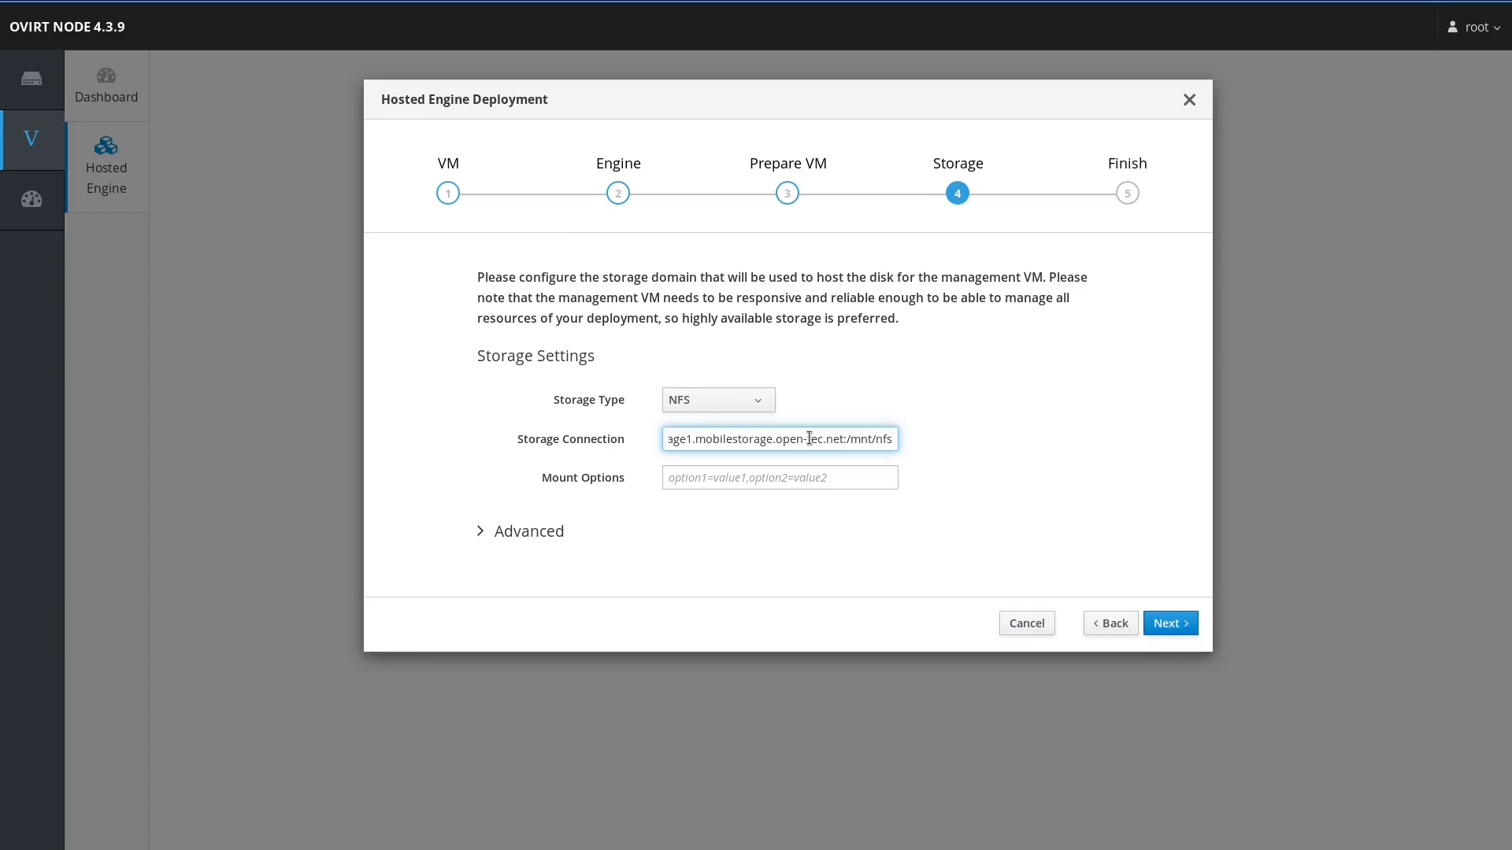
click(546, 530)
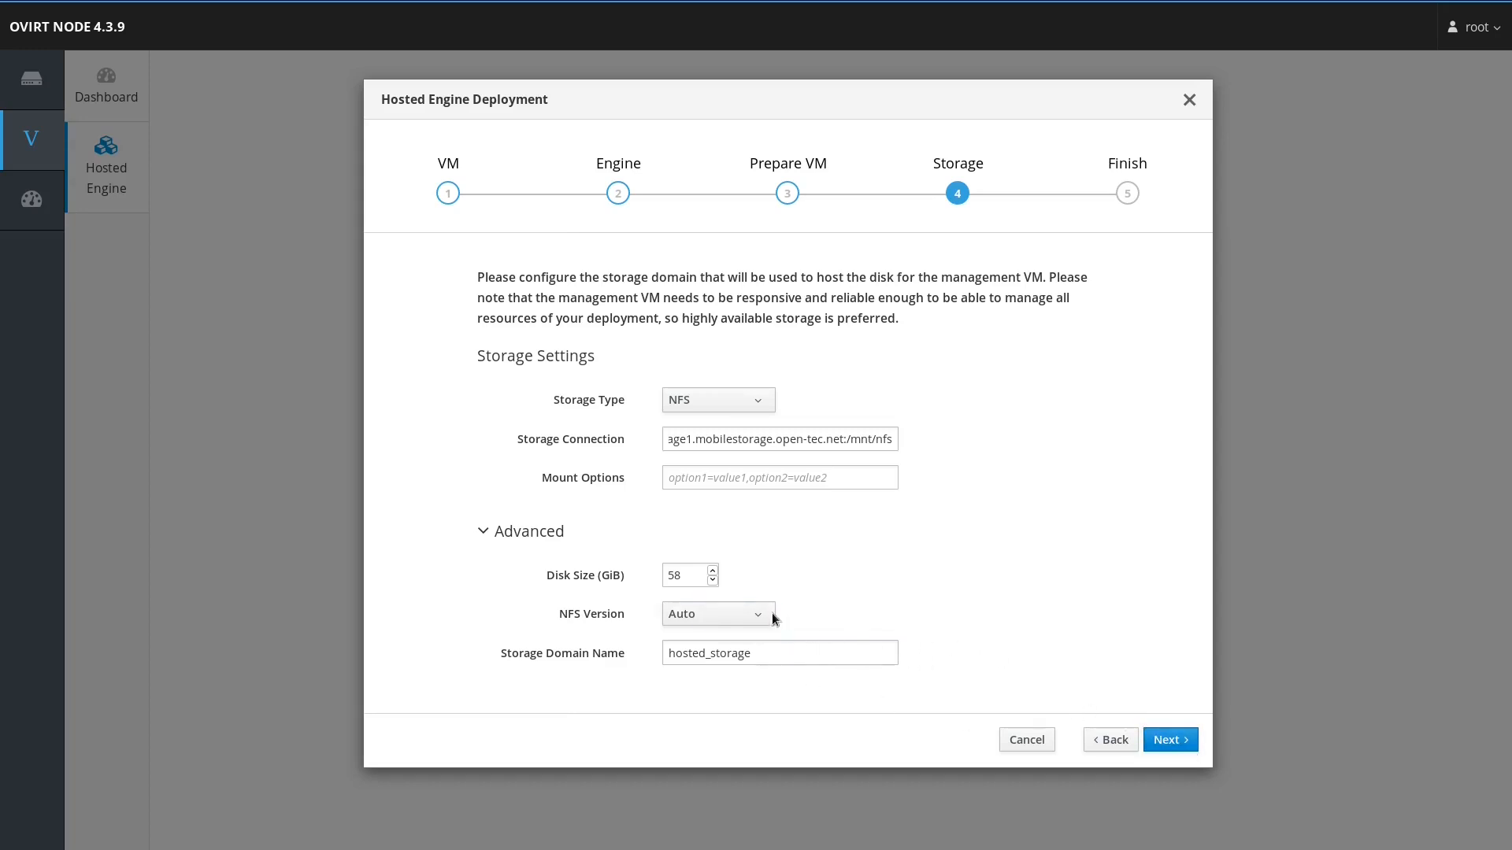
Step: Finish deployment onto hosted_storage and wait for the Open Virtualization Manager welcome page
click(1170, 740)
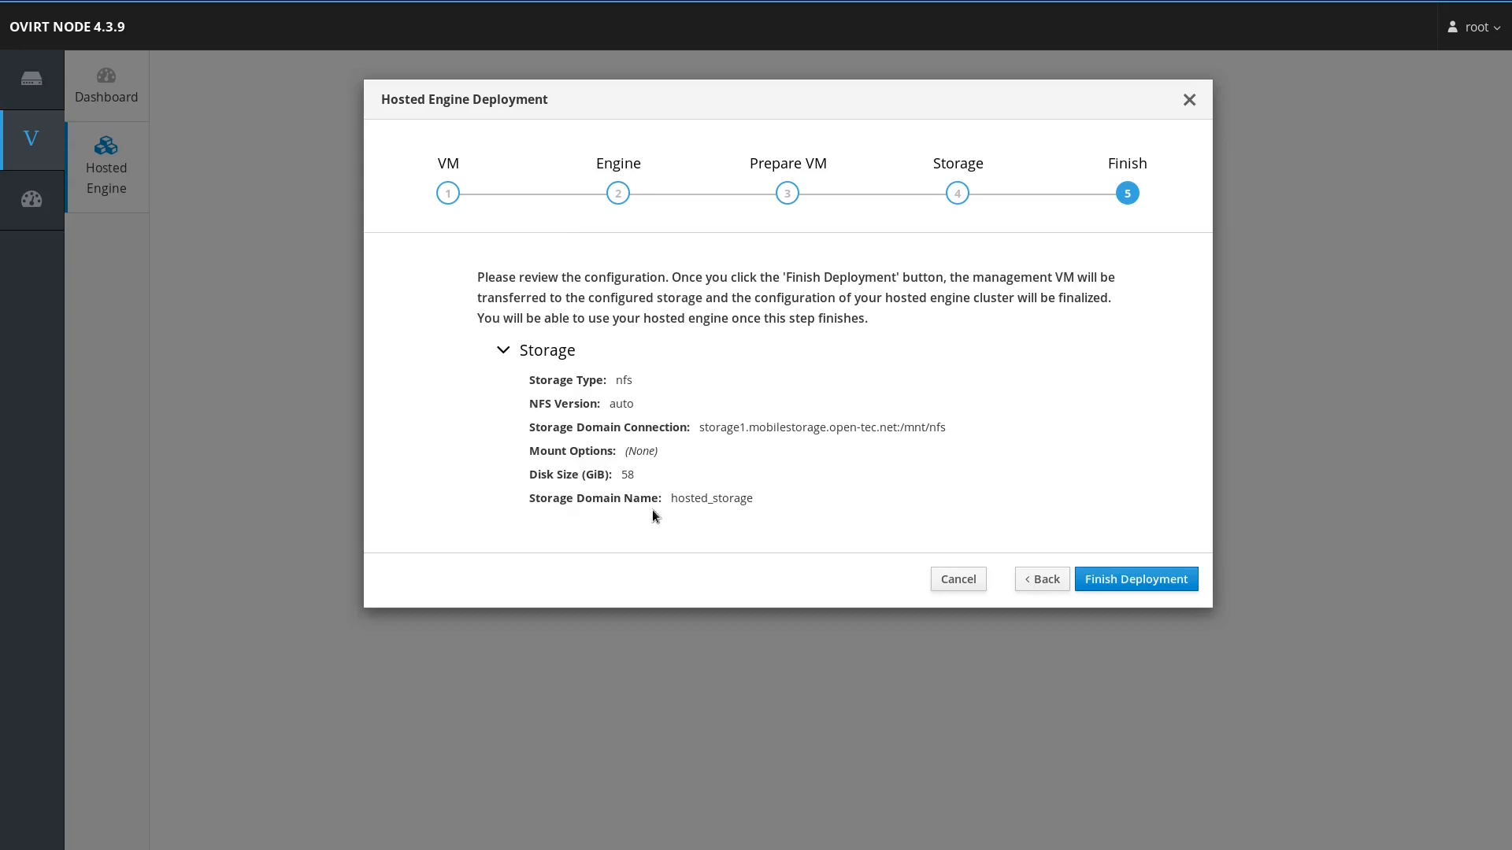
click(1095, 581)
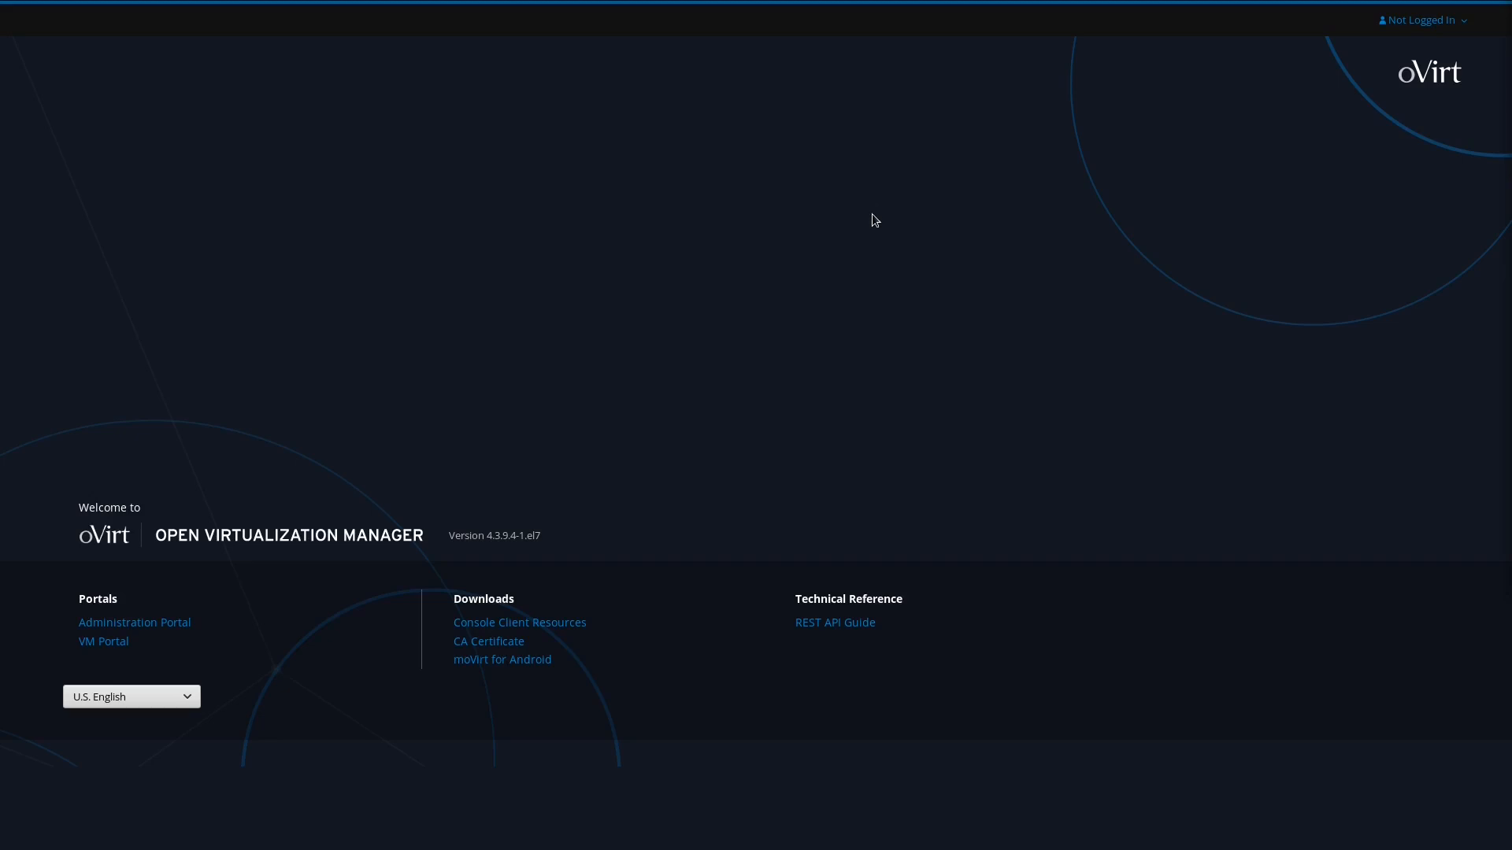
Step: Sign in to the Administration Portal as the administrator and open Compute > Hosts
click(162, 624)
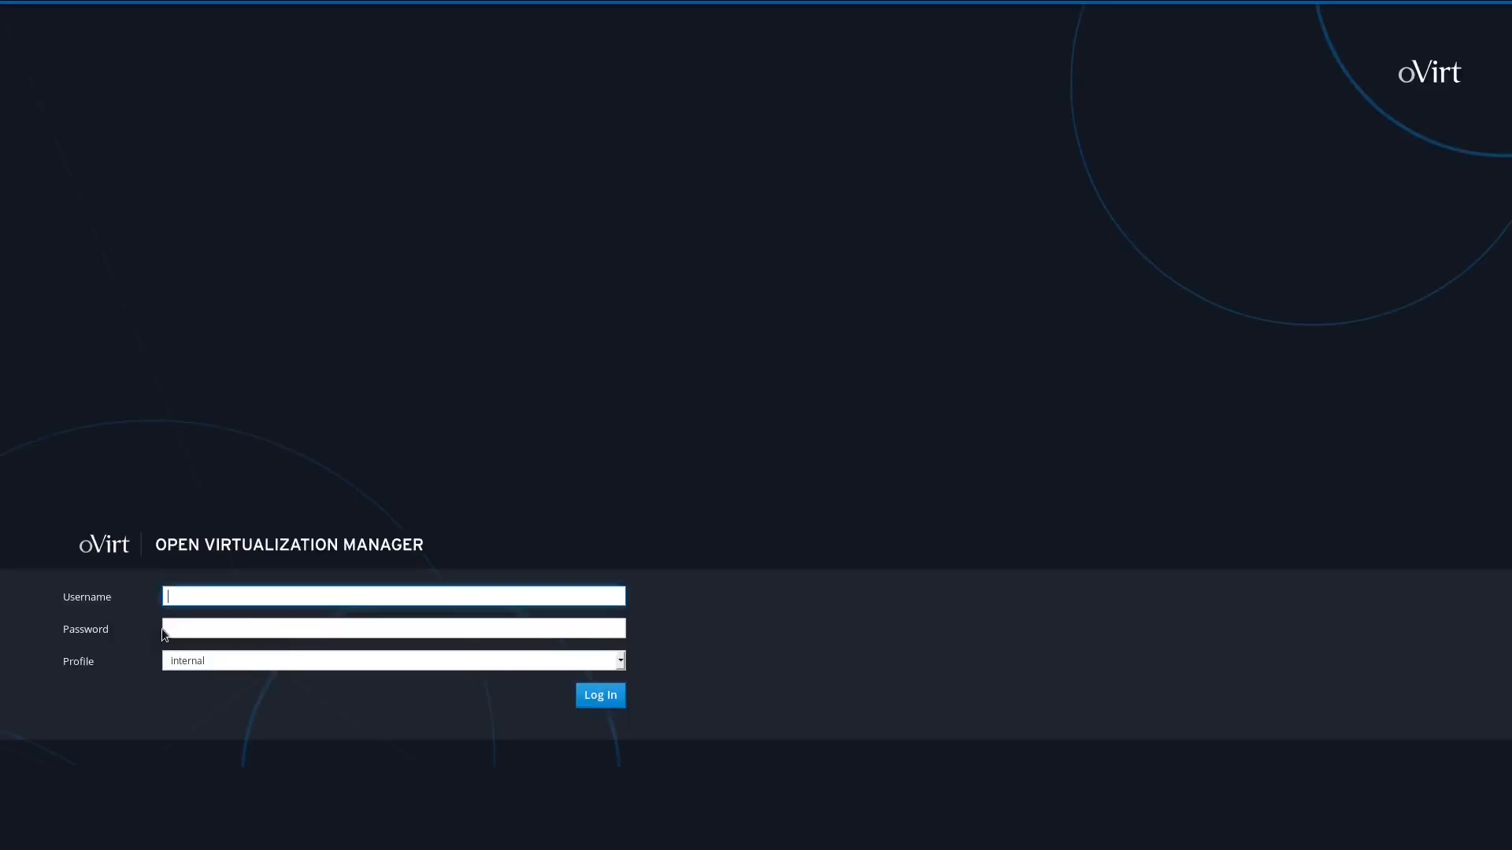
text(ami)
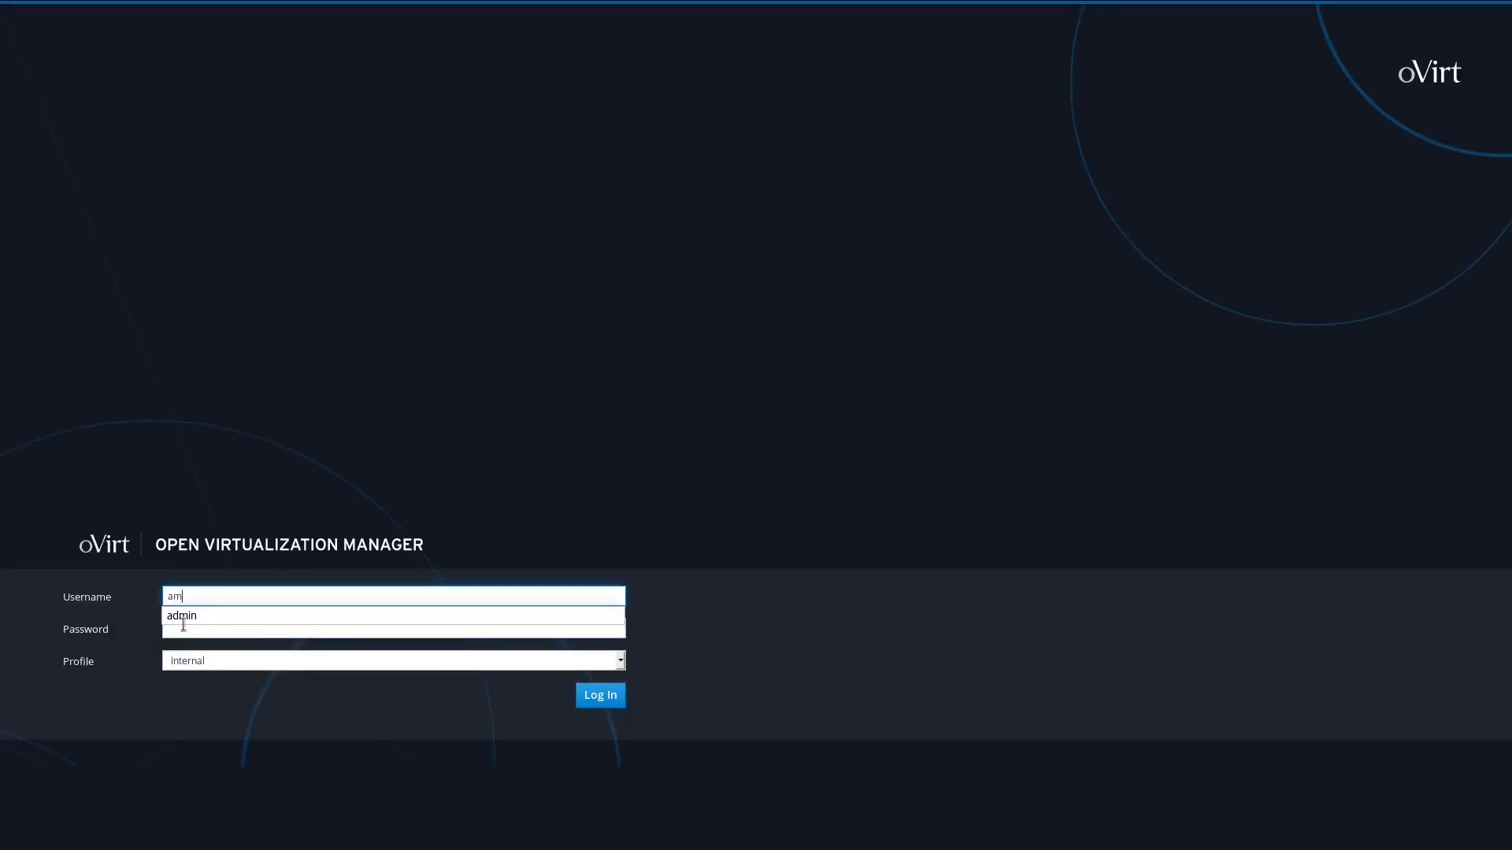
text(n)
key(Tab)
text(•••••••••••)
key(Return)
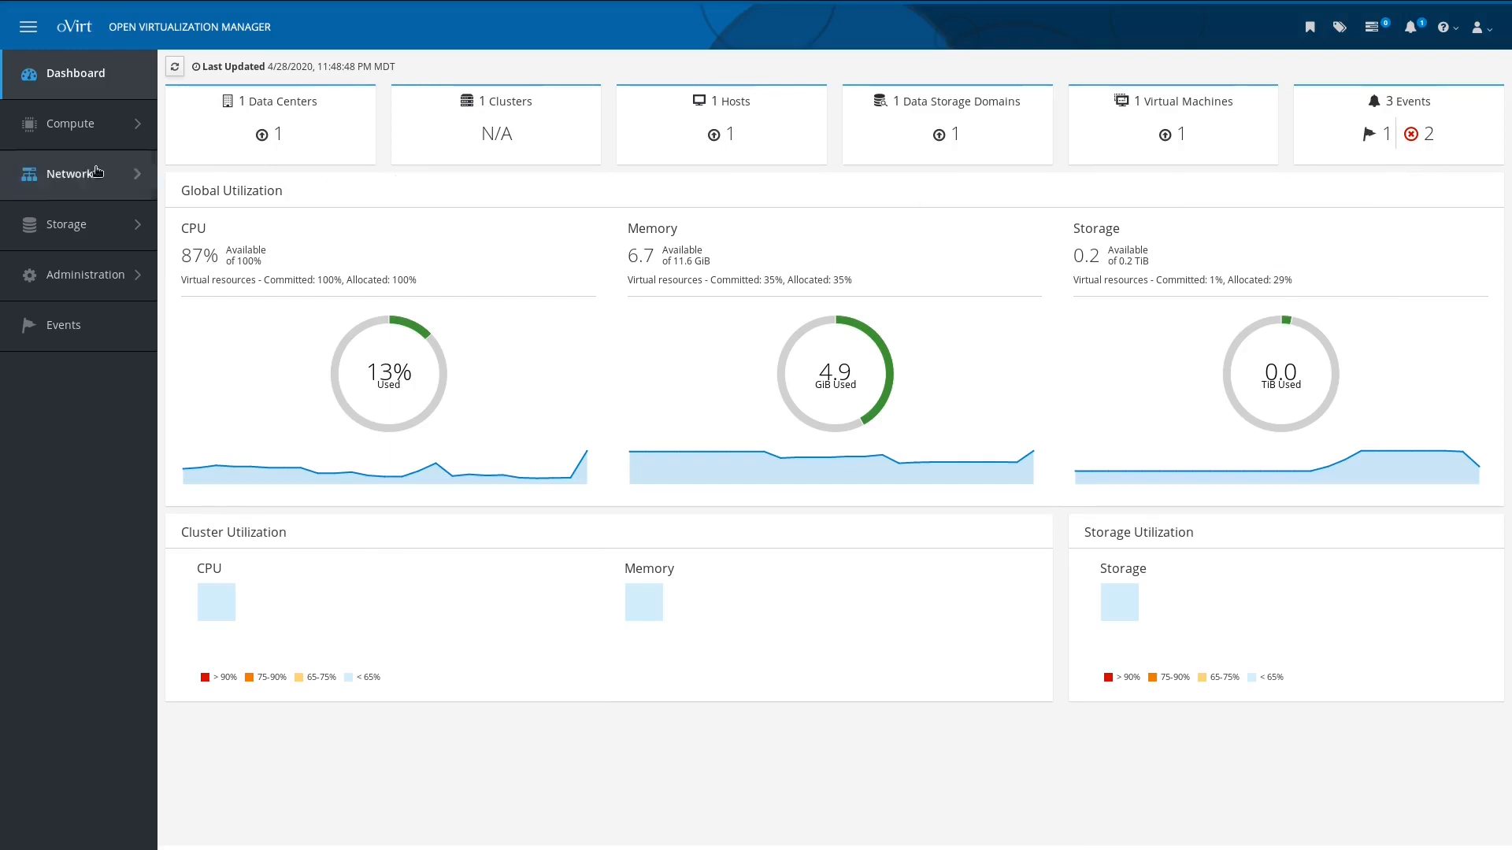
mouse_move(96, 124)
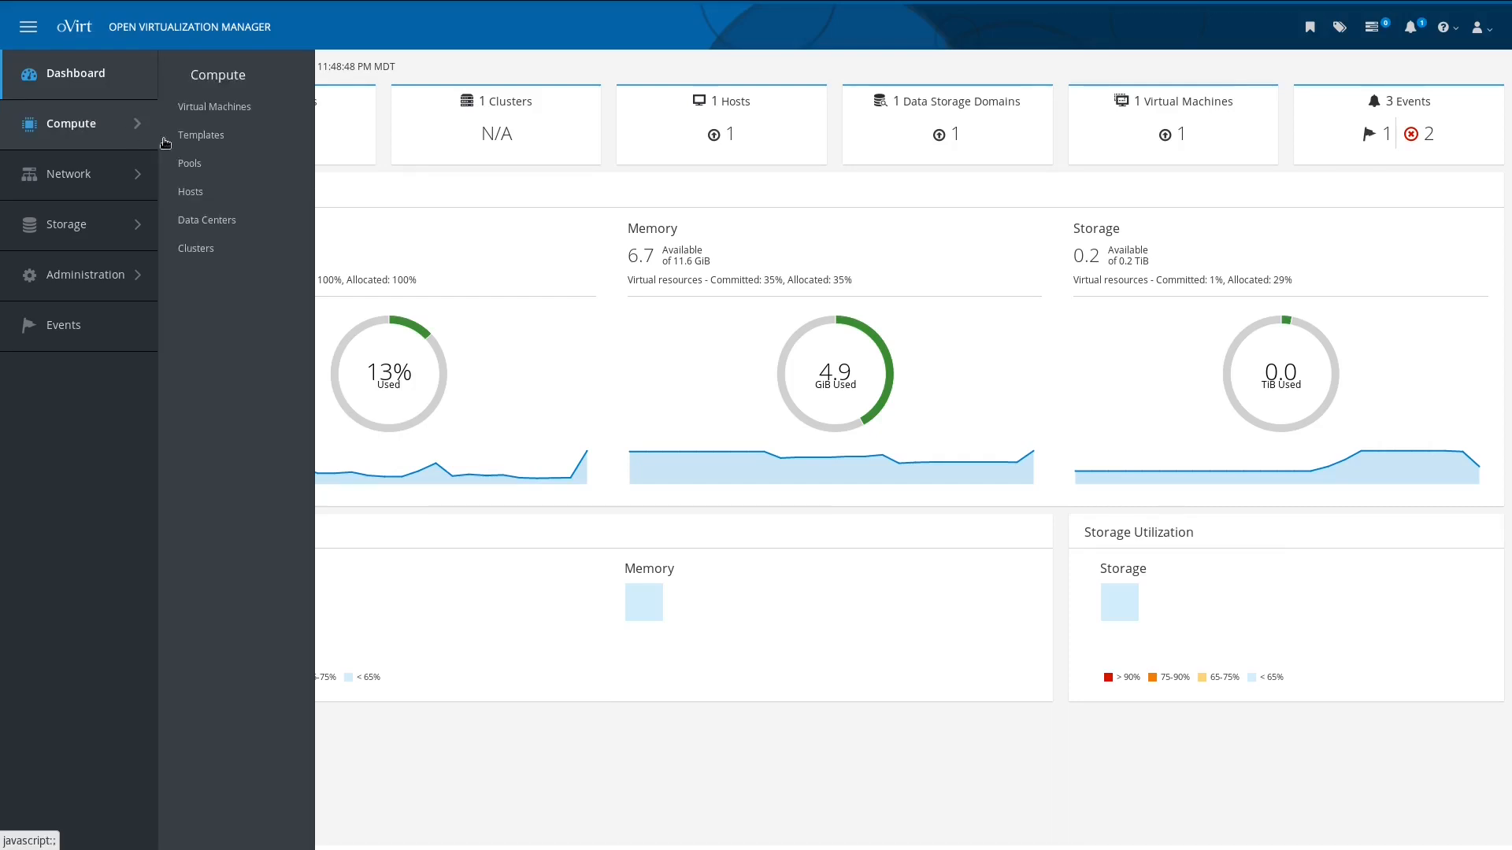
click(192, 191)
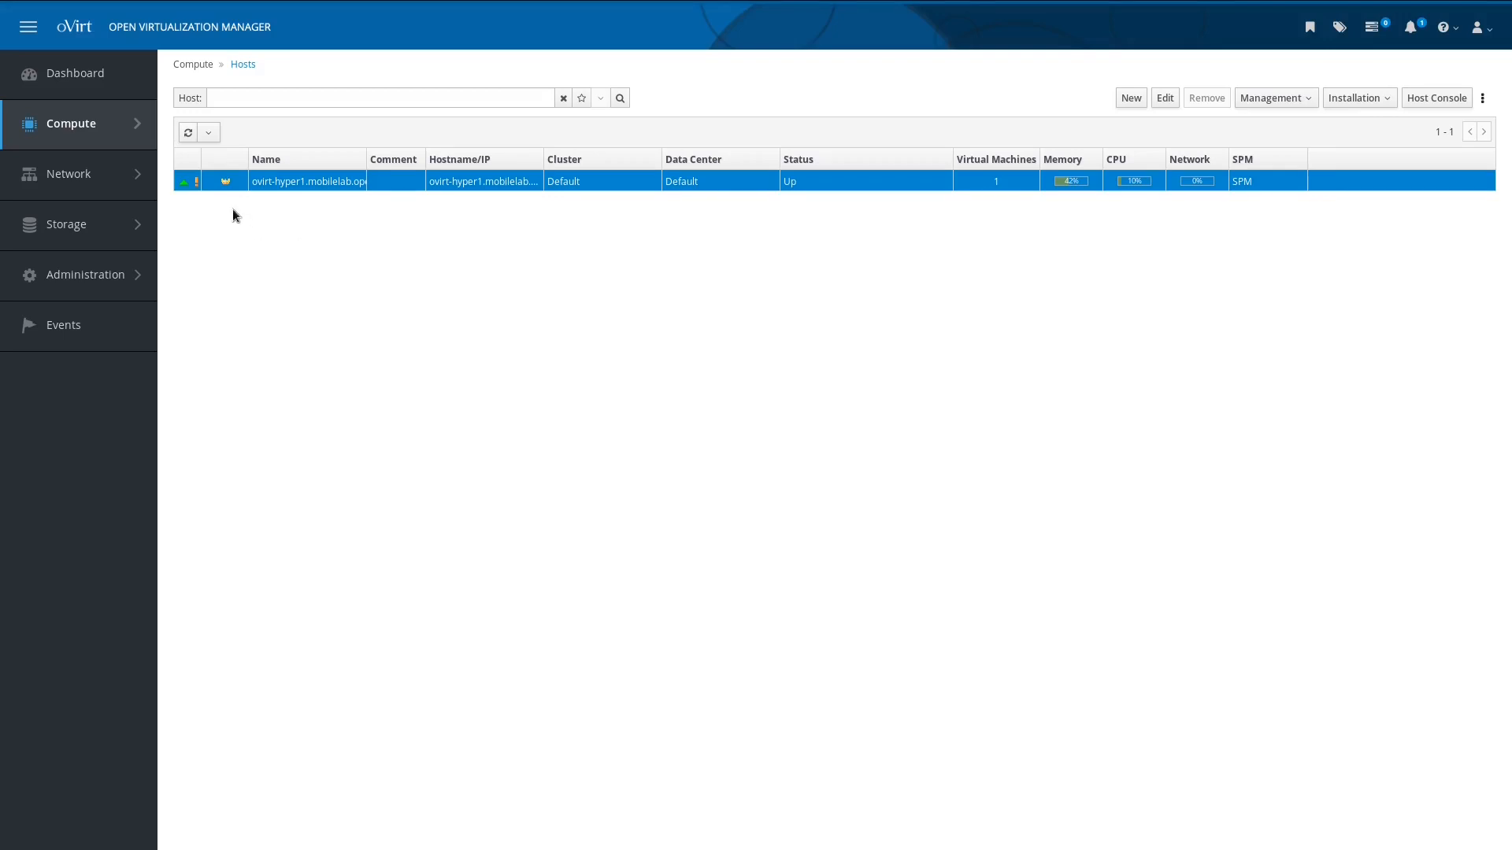
Step: Open the New Host dialog from the Hosts list
mouse_move(229, 191)
click(1133, 99)
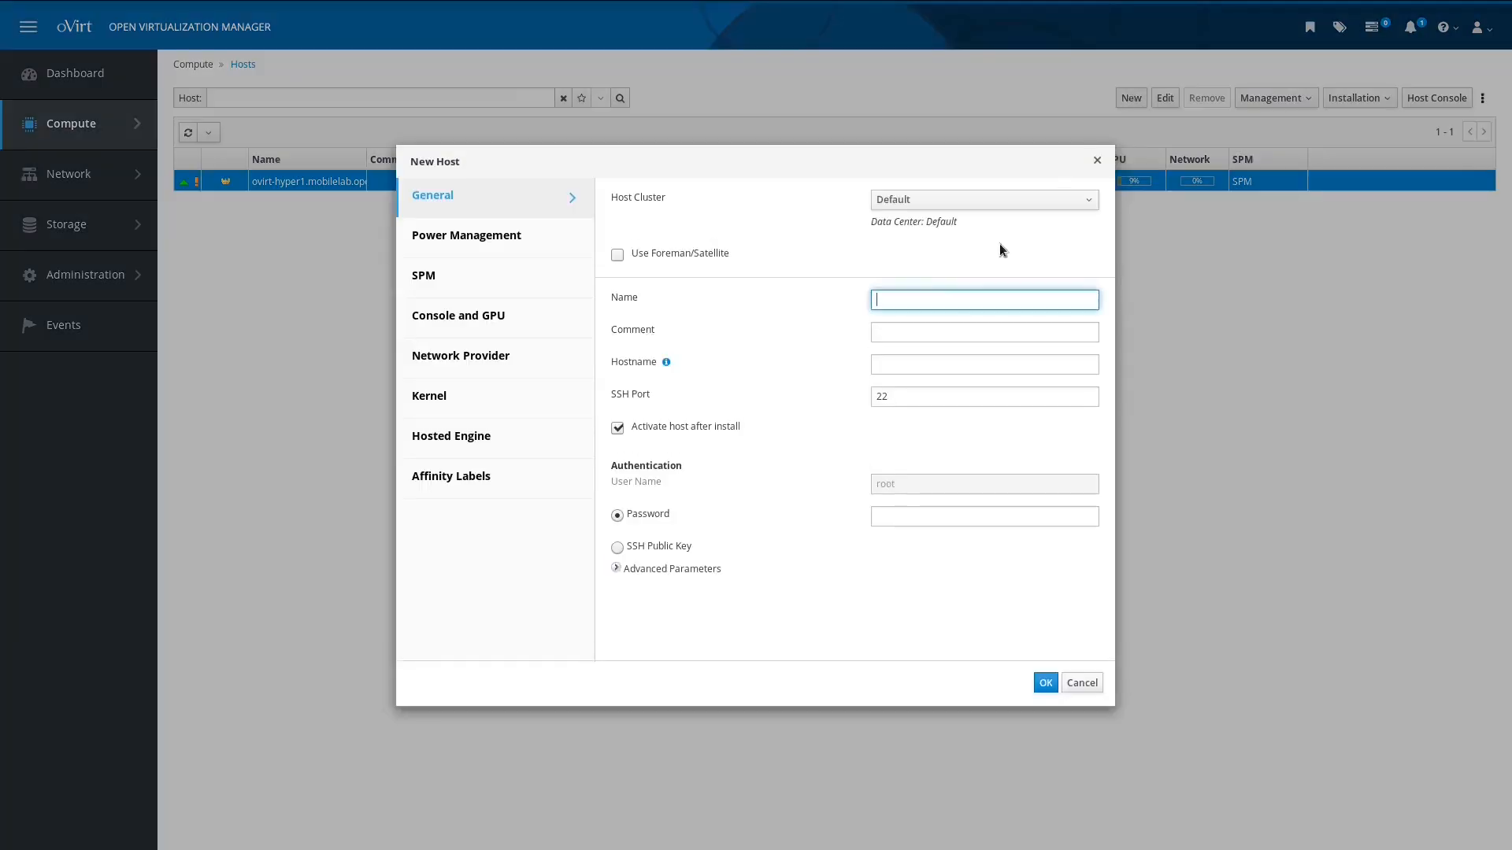
Step: Set name and hostname ovirt-hyper2.mobilelab.open-tec.net, keep SSH port 22, enter the root password
text(ovirt-hyper2.mobilelab.)
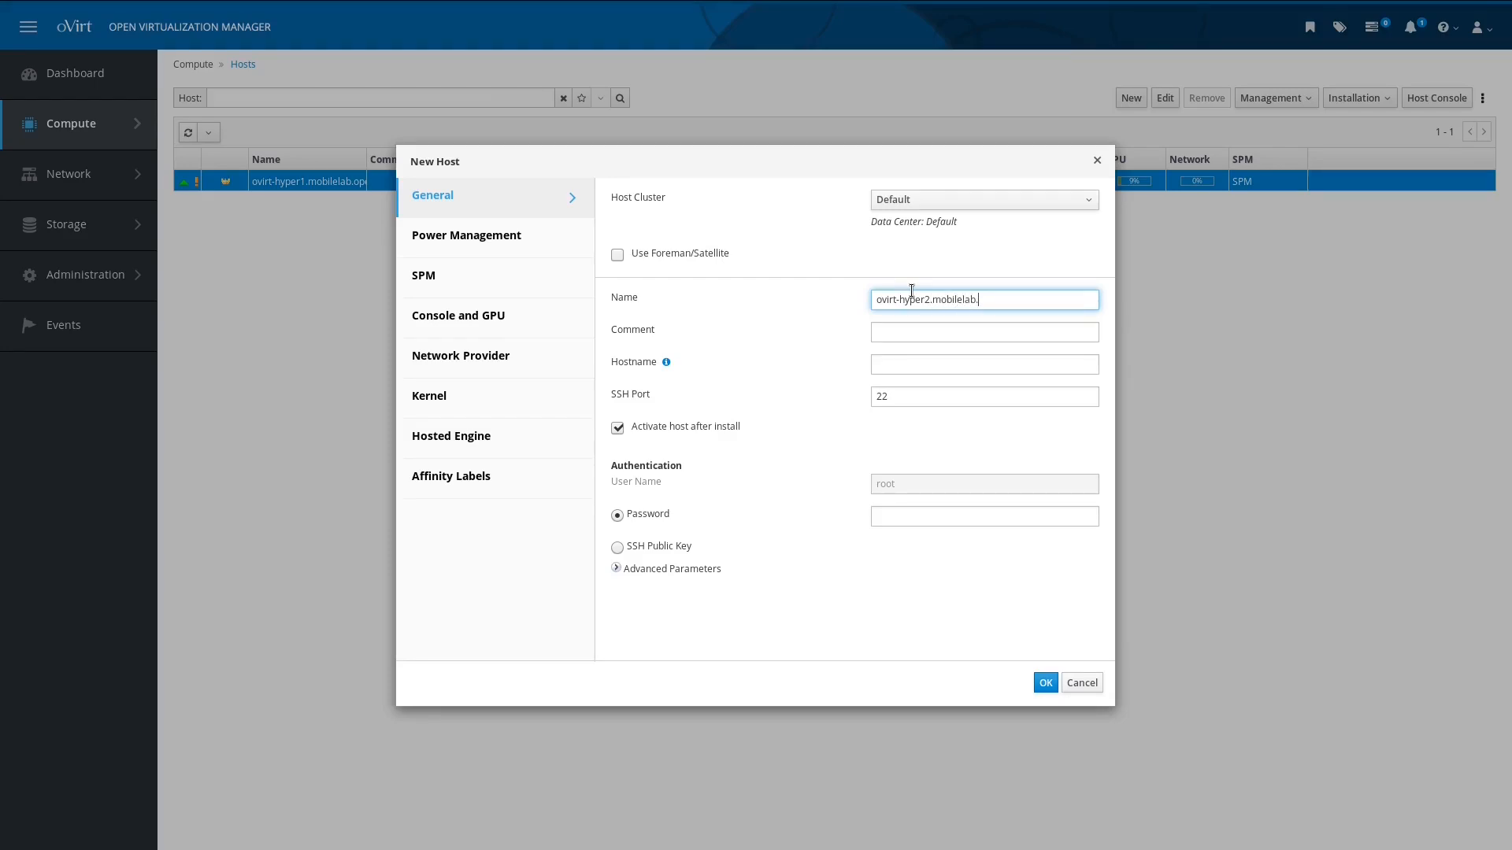
text(open-tec.net)
key(Tab)
key(Tab)
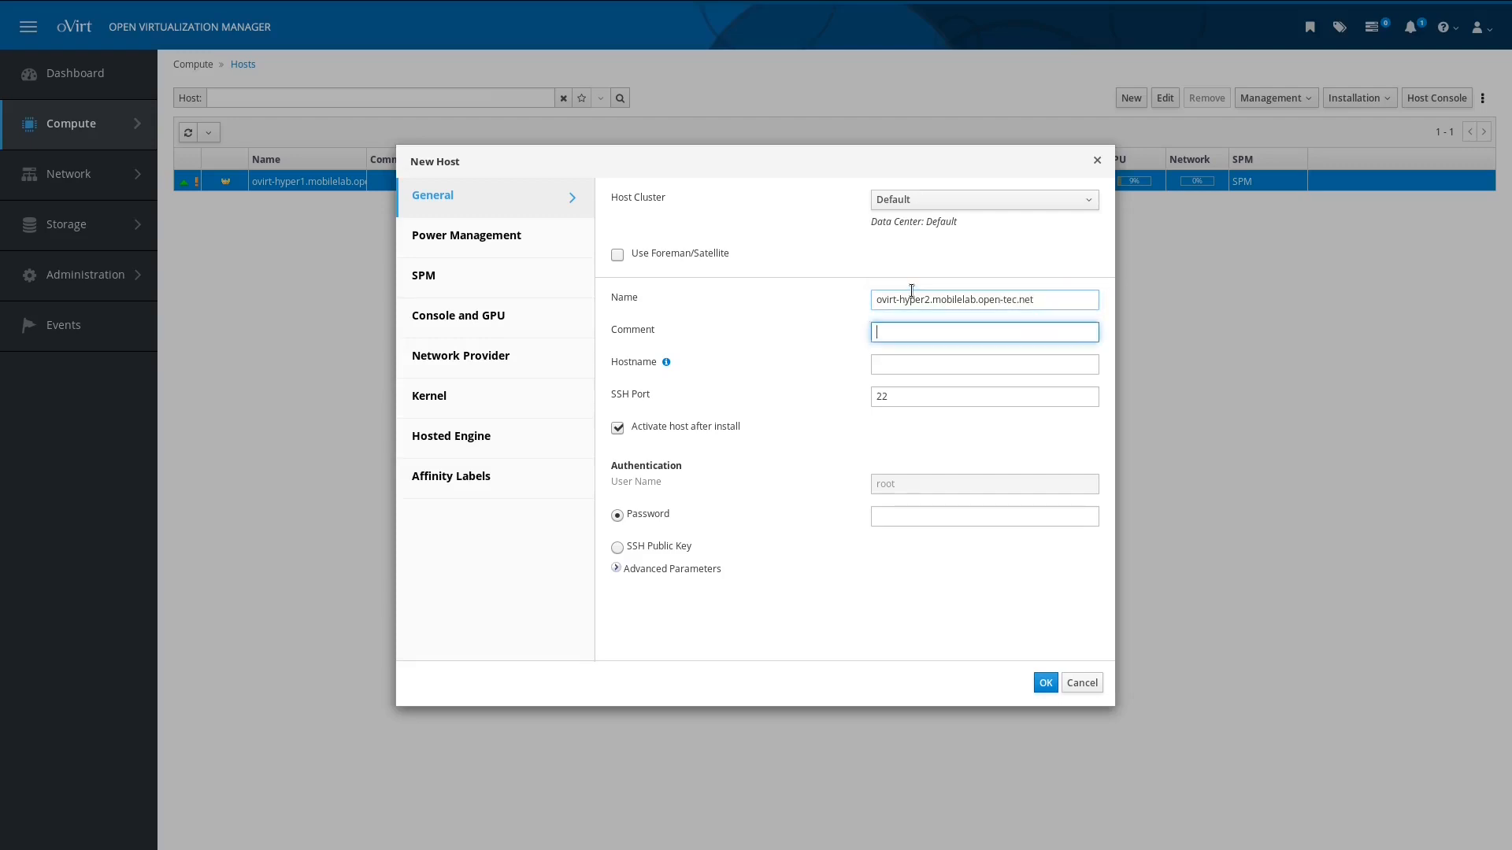
text(ovirt)
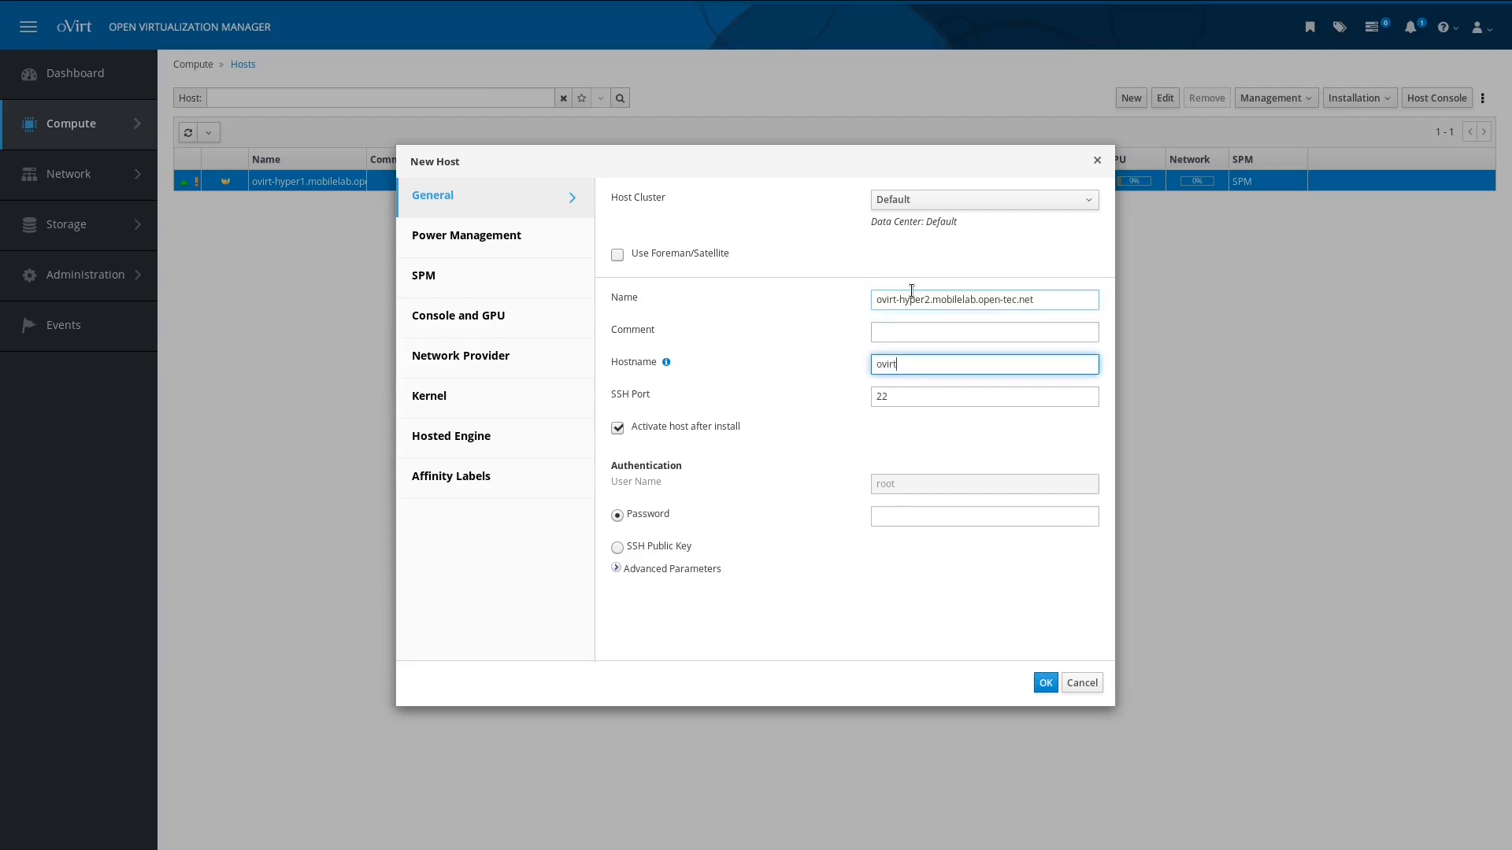
text(-hyper2.mobilelab.open-tec.net)
key(Tab)
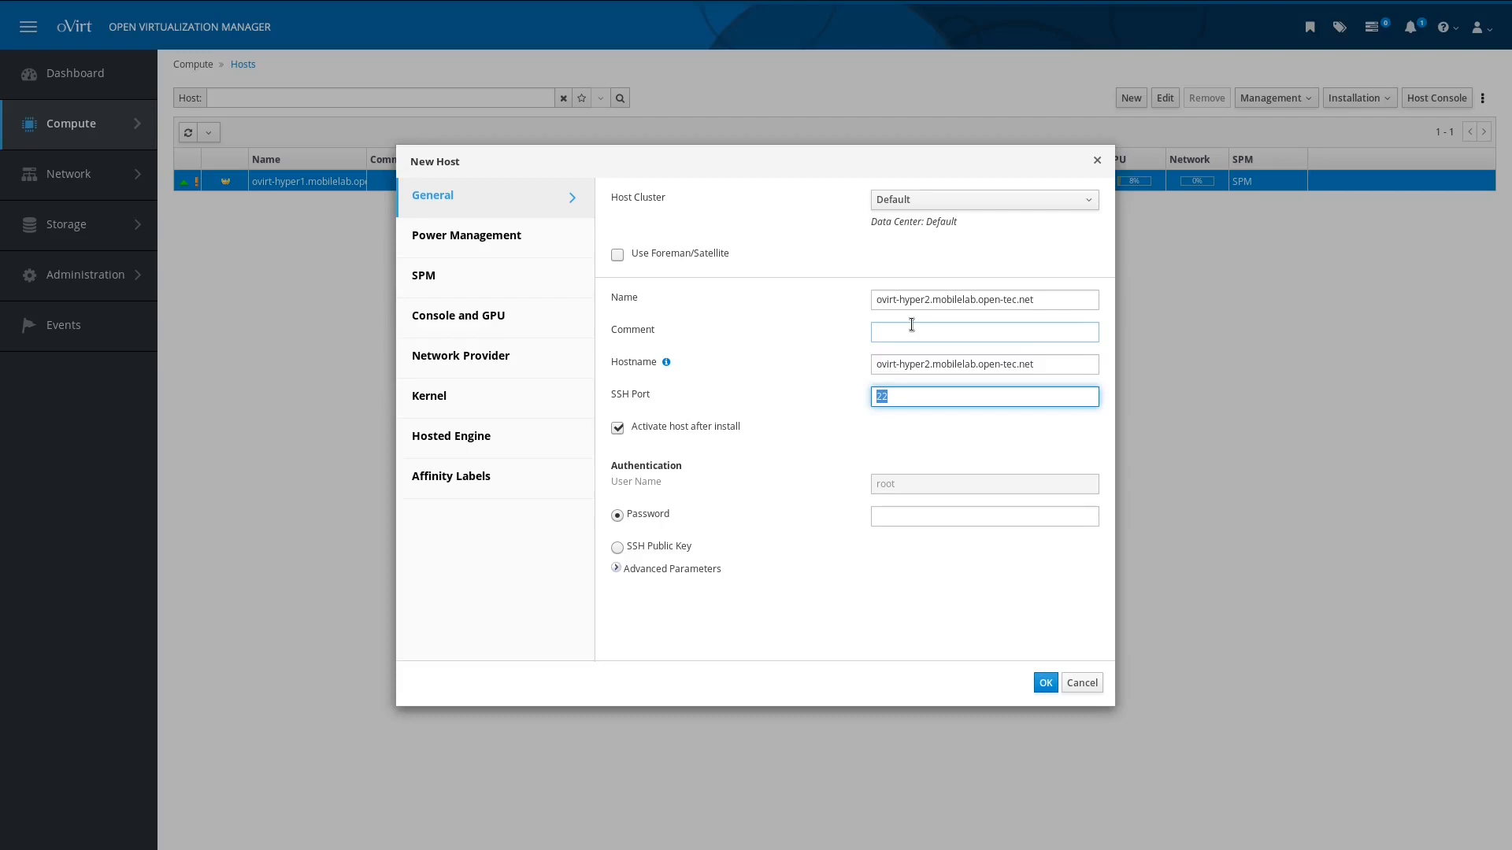
key(Tab)
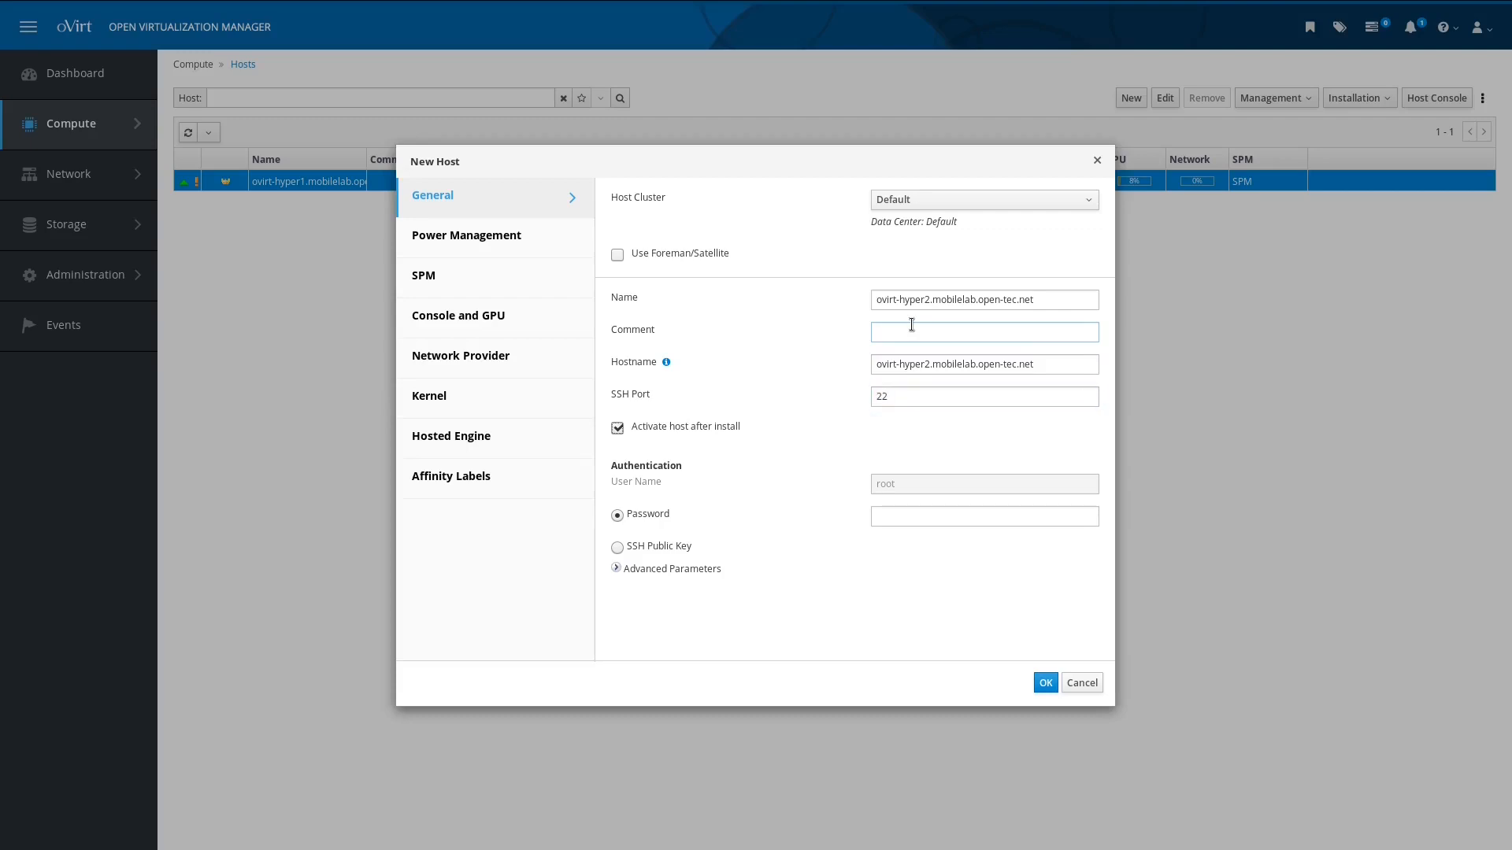
key(Tab)
key(Tab)
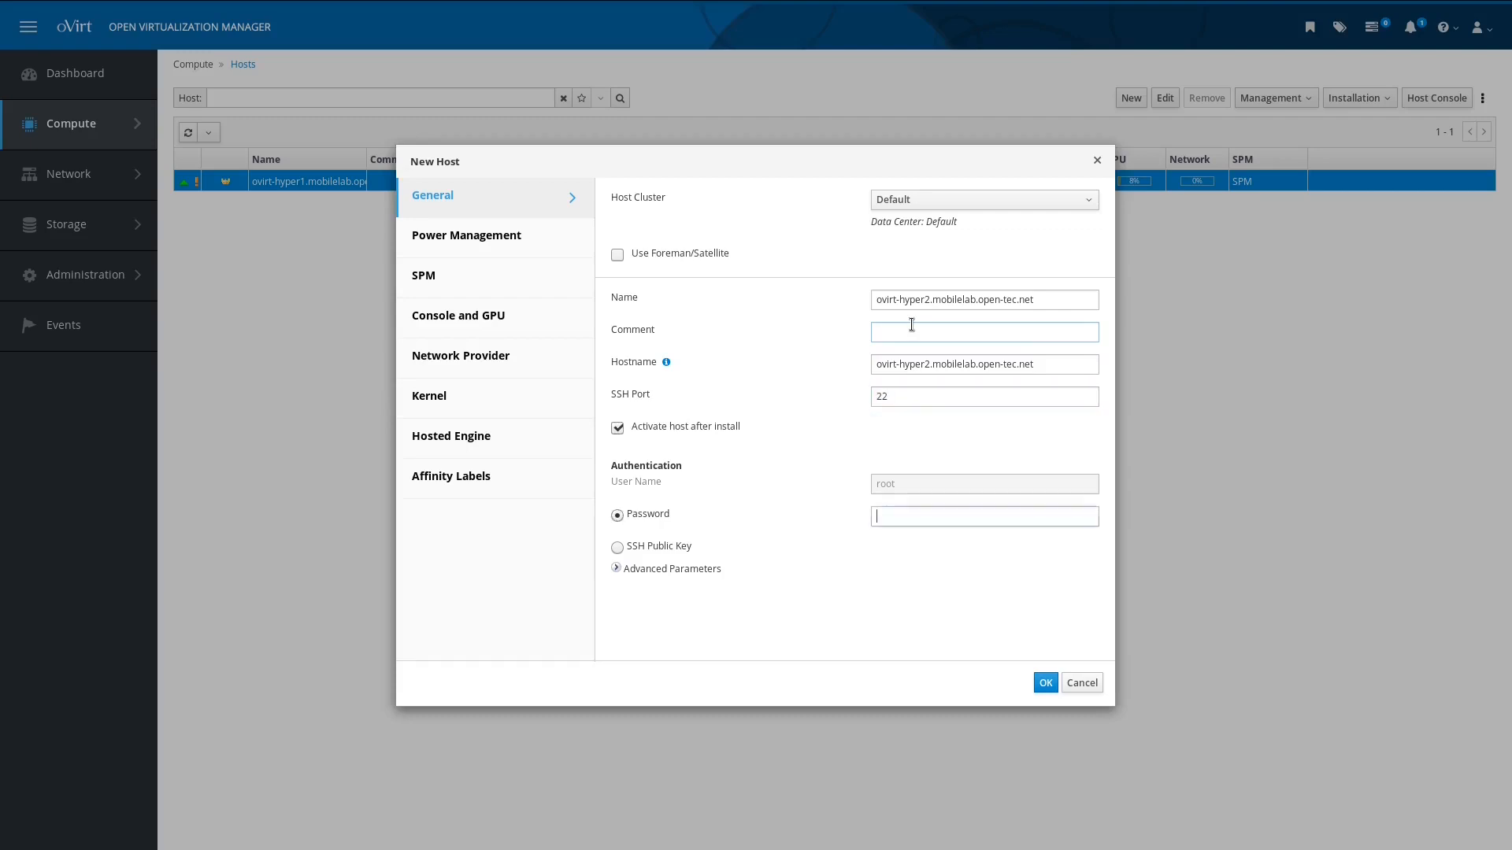
text(••••••••••••)
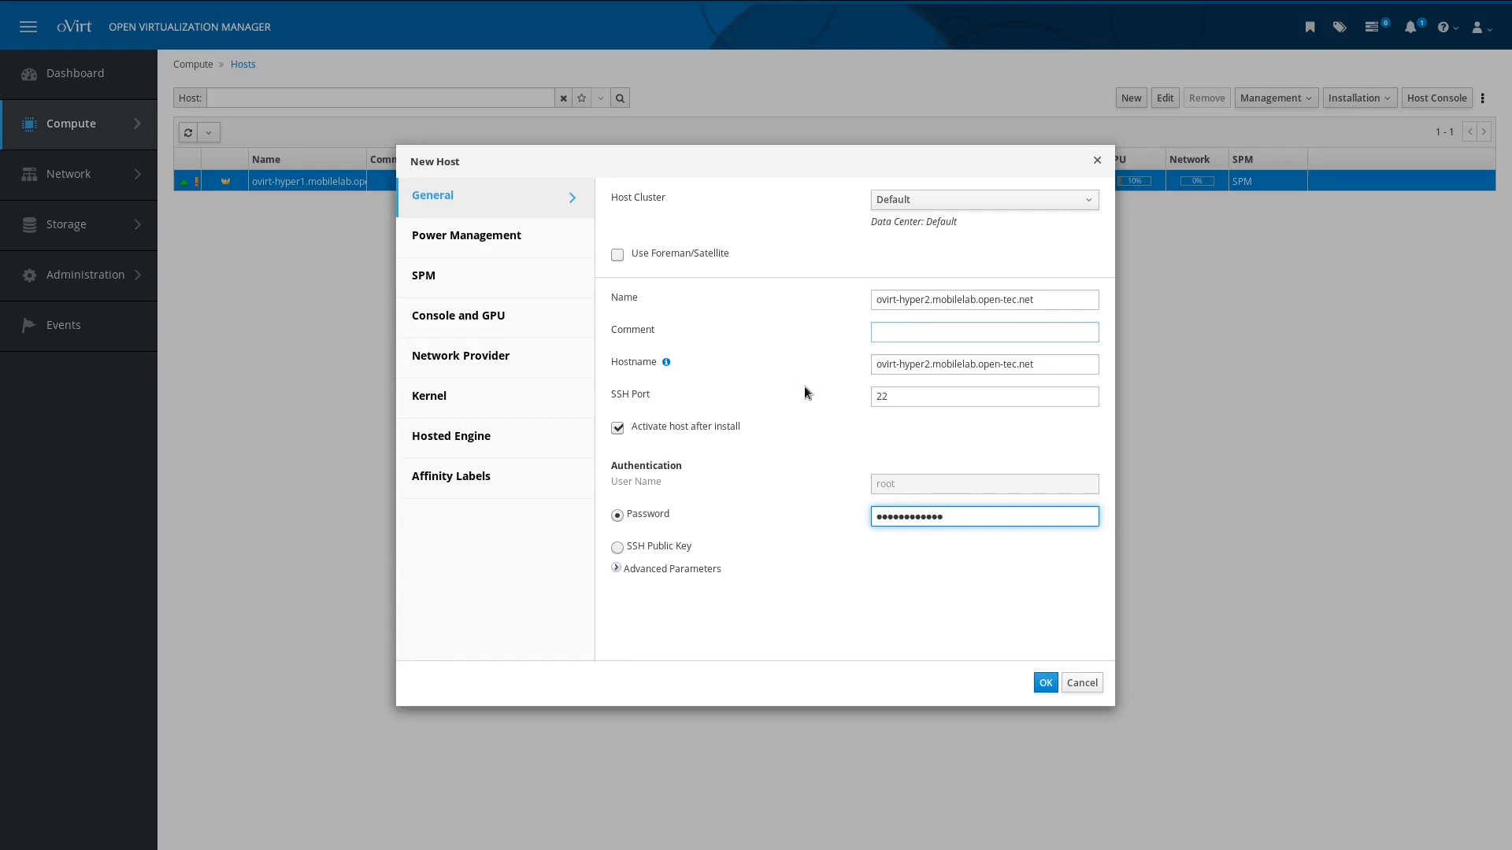
Step: Add ovirt-hyper2 with hosted engine set to Deploy, skipping power management configuration
click(519, 447)
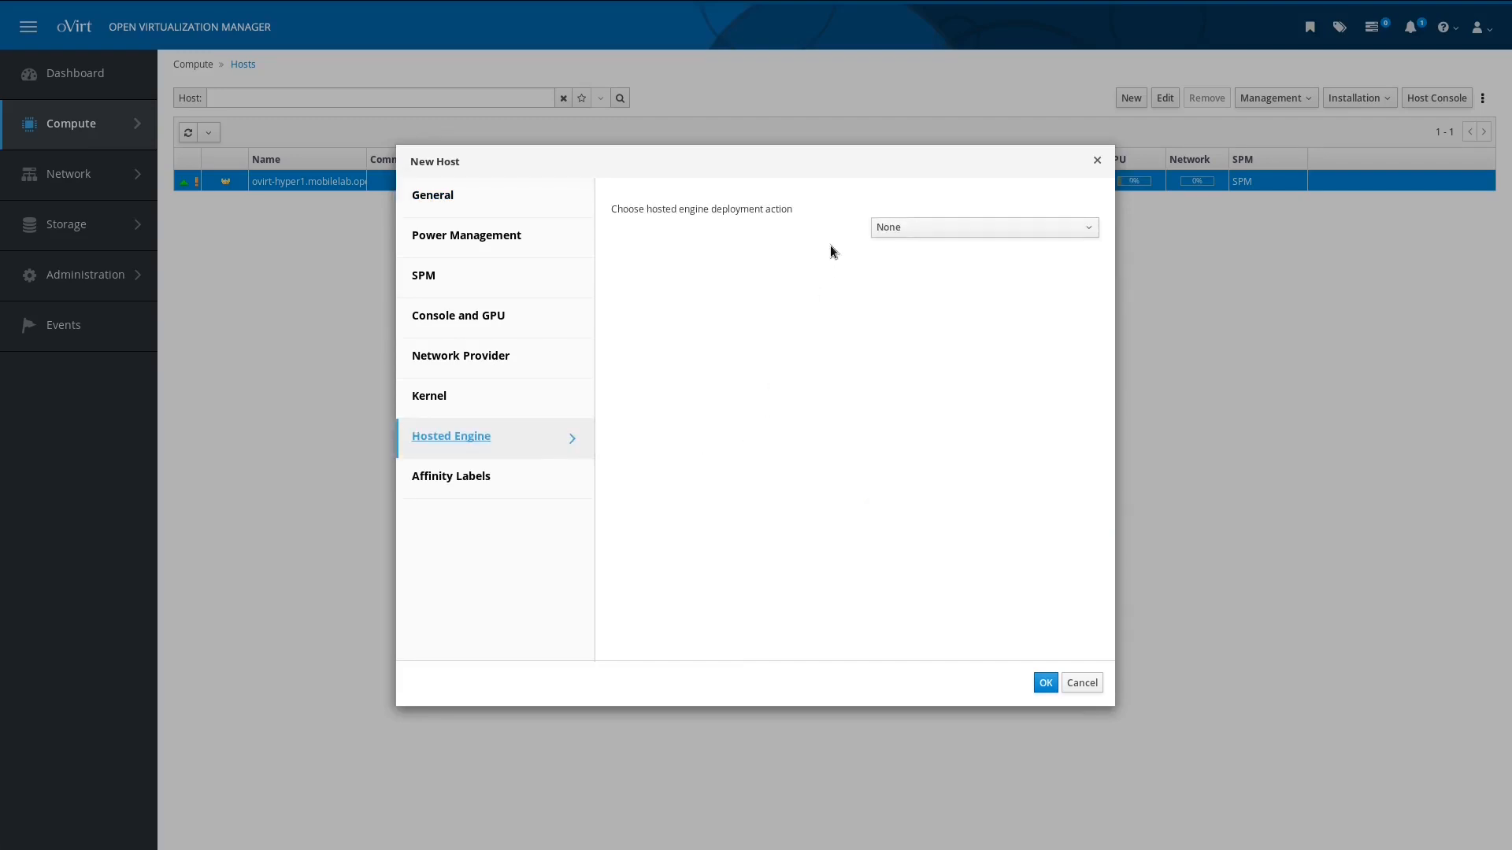
click(875, 235)
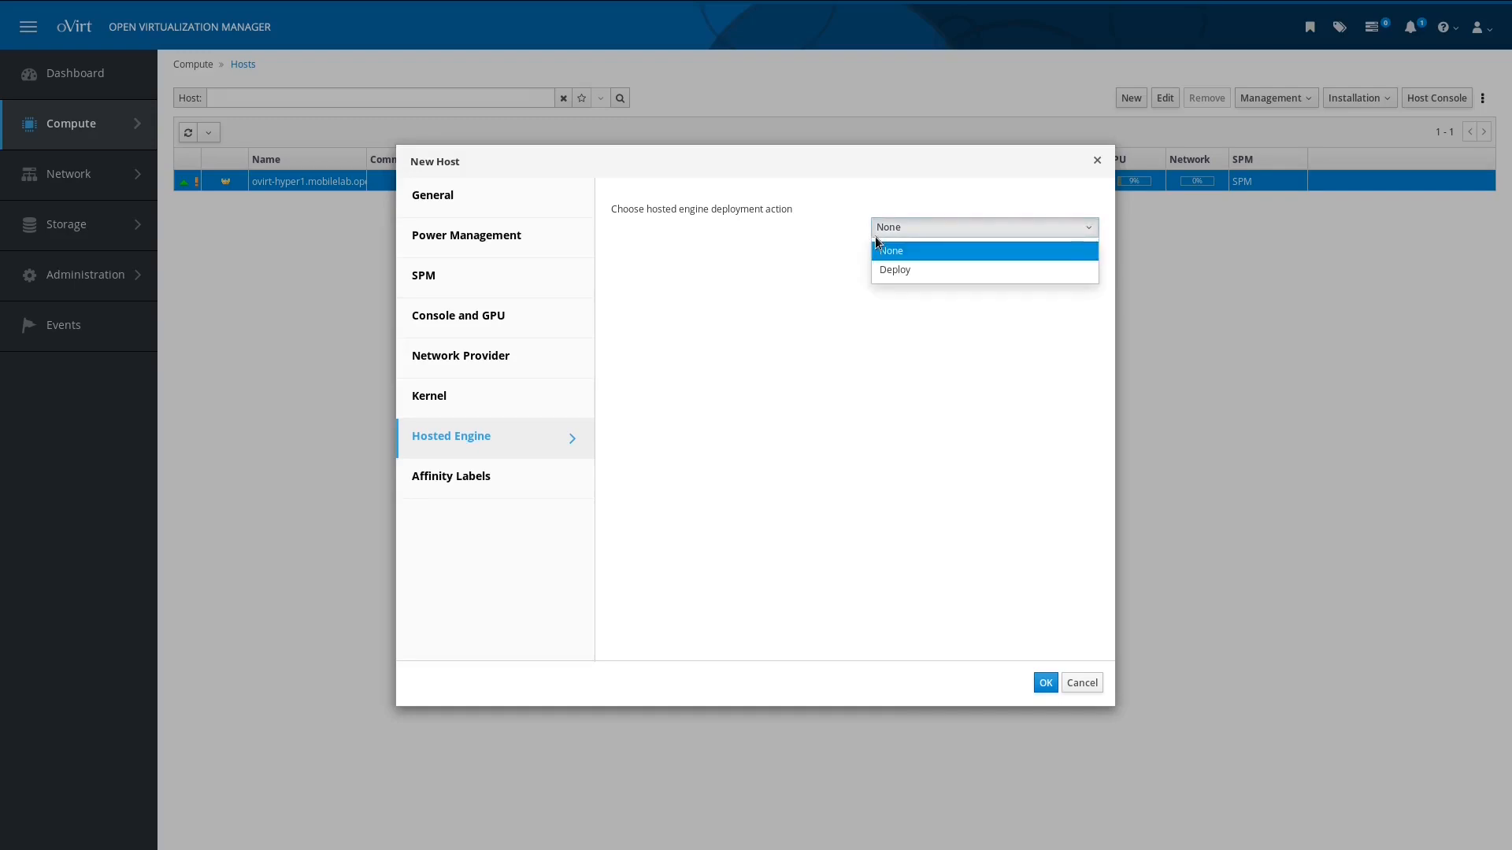
click(904, 266)
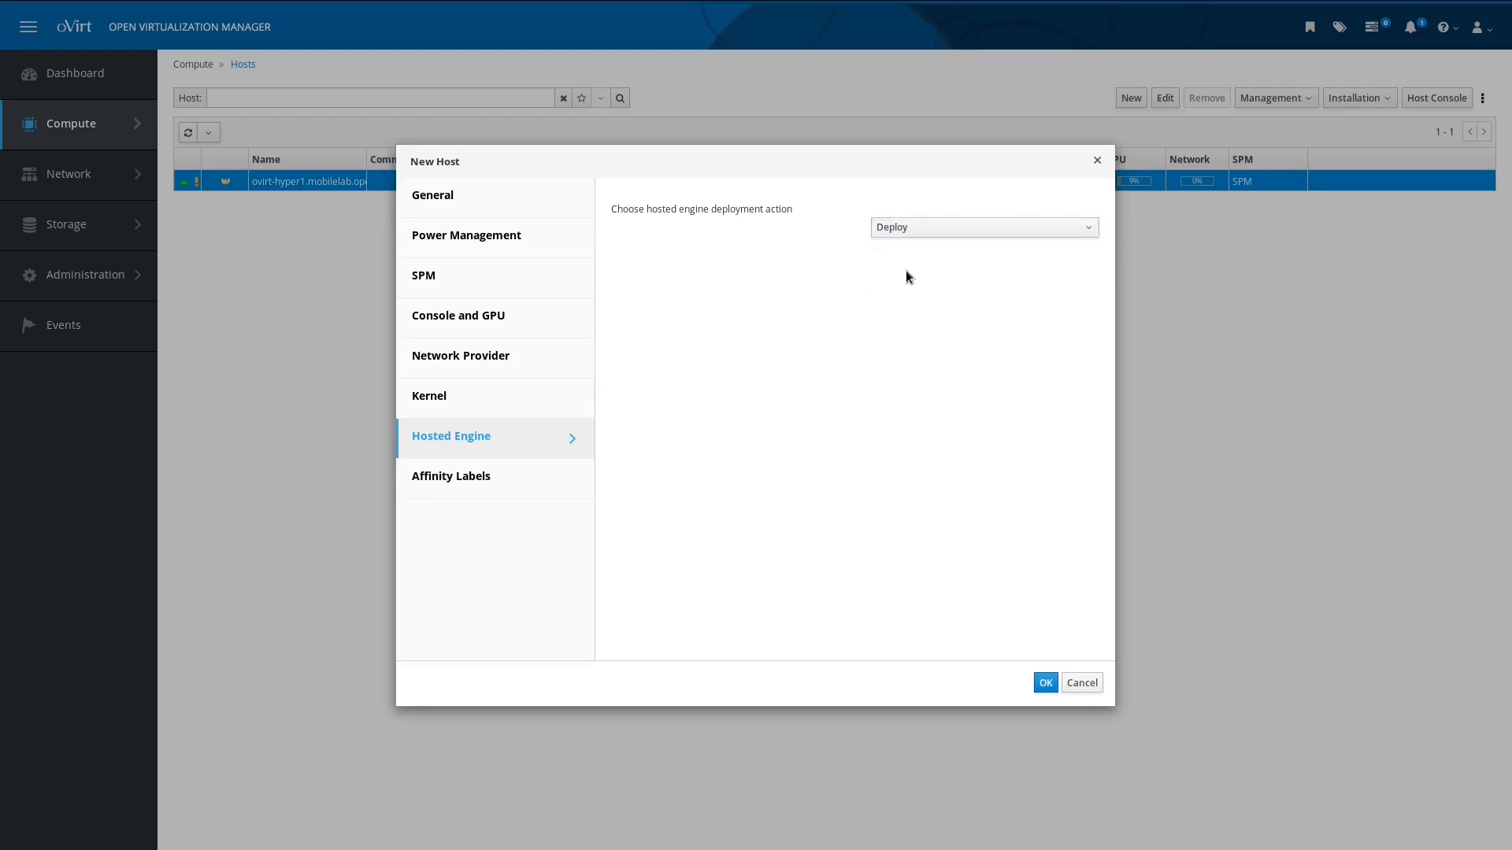
click(1043, 685)
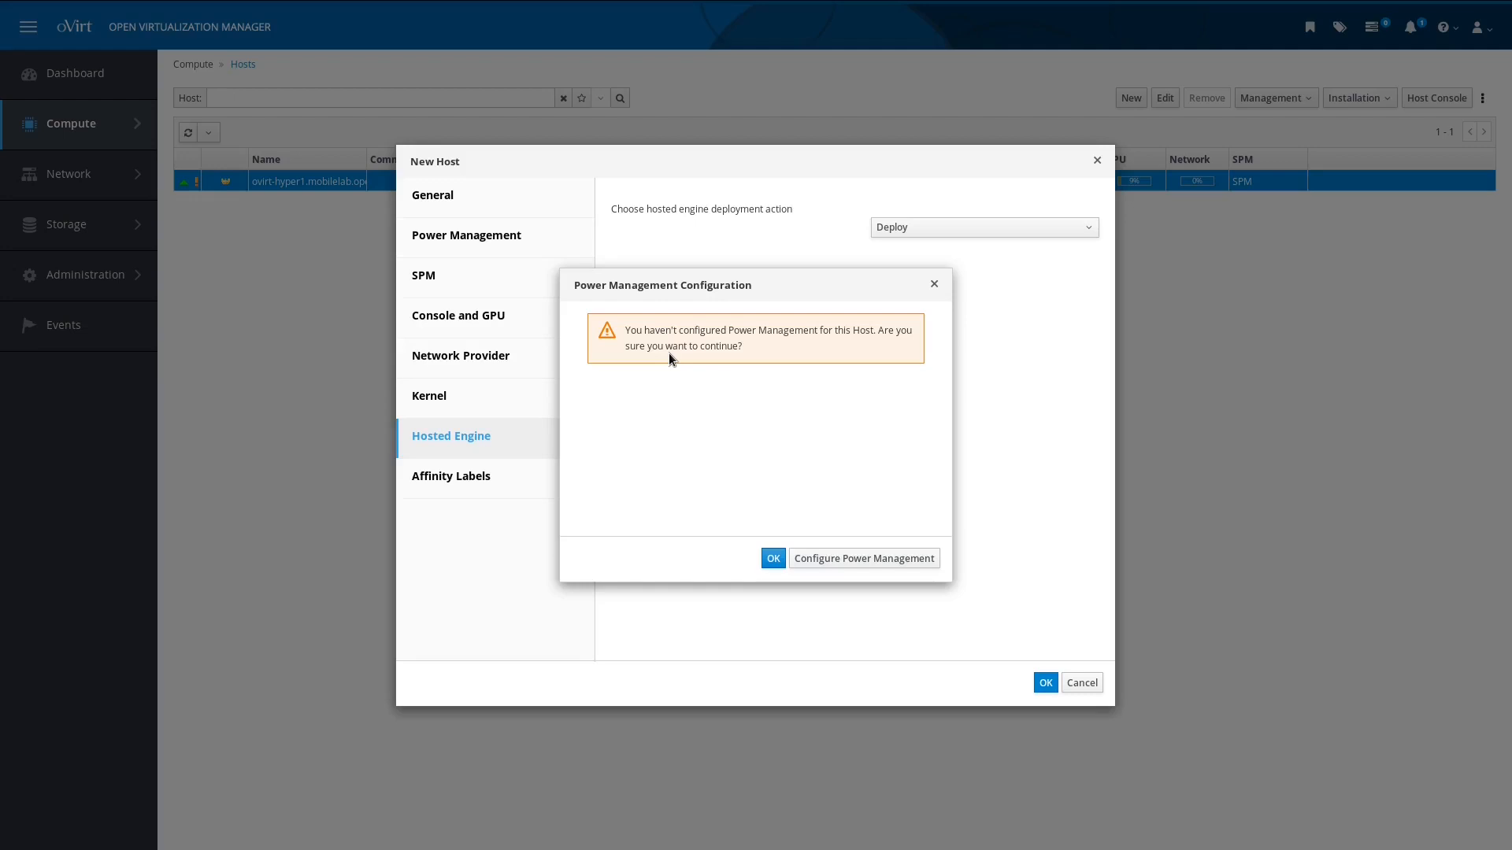
click(772, 560)
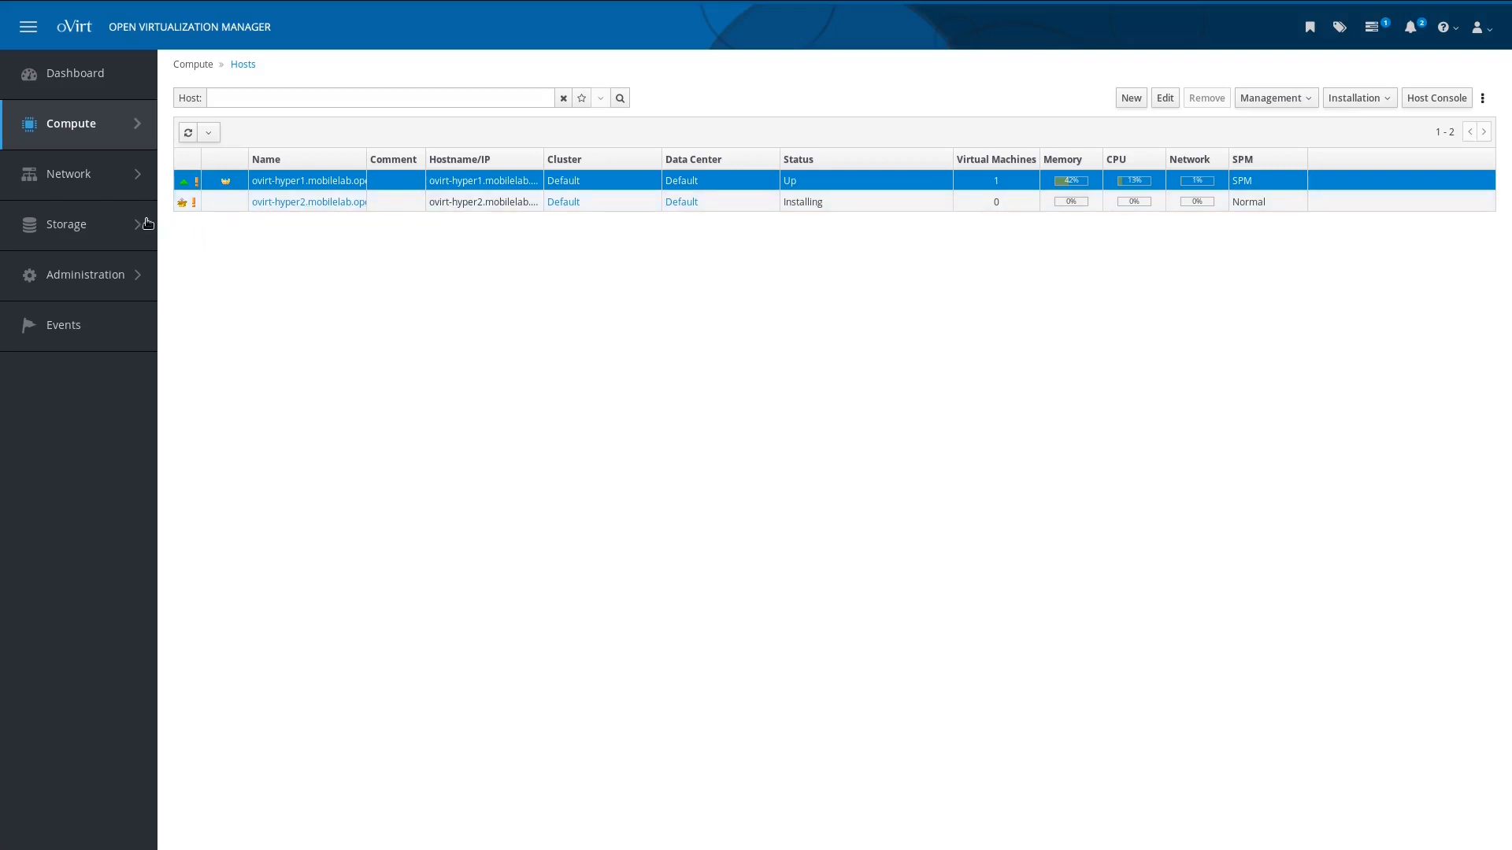
Step: Open Storage > Disks to list the six disks, including the 58 GiB he_virtio_disk
mouse_move(110, 230)
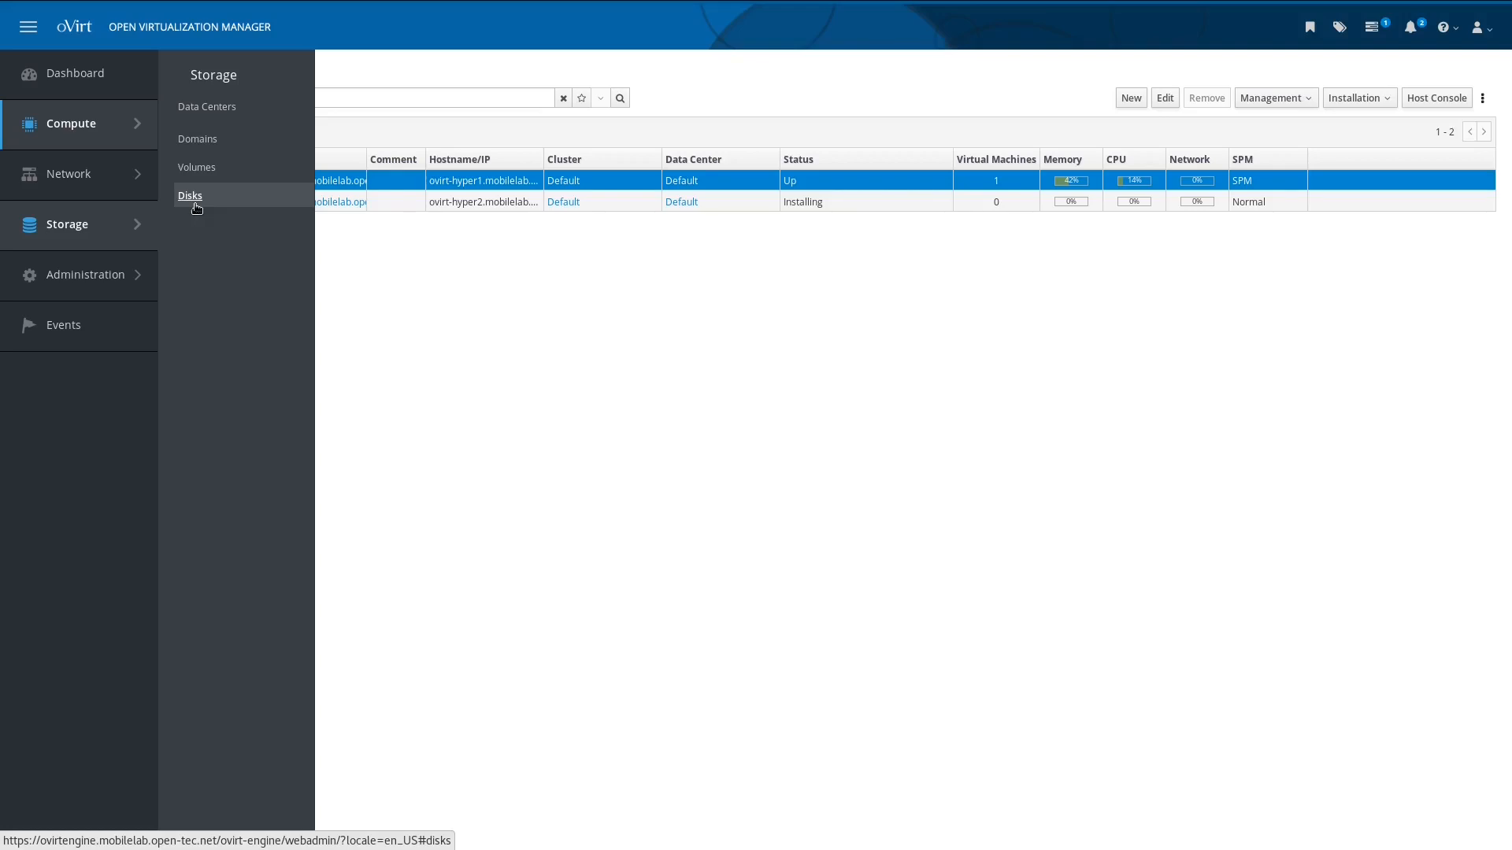
click(195, 204)
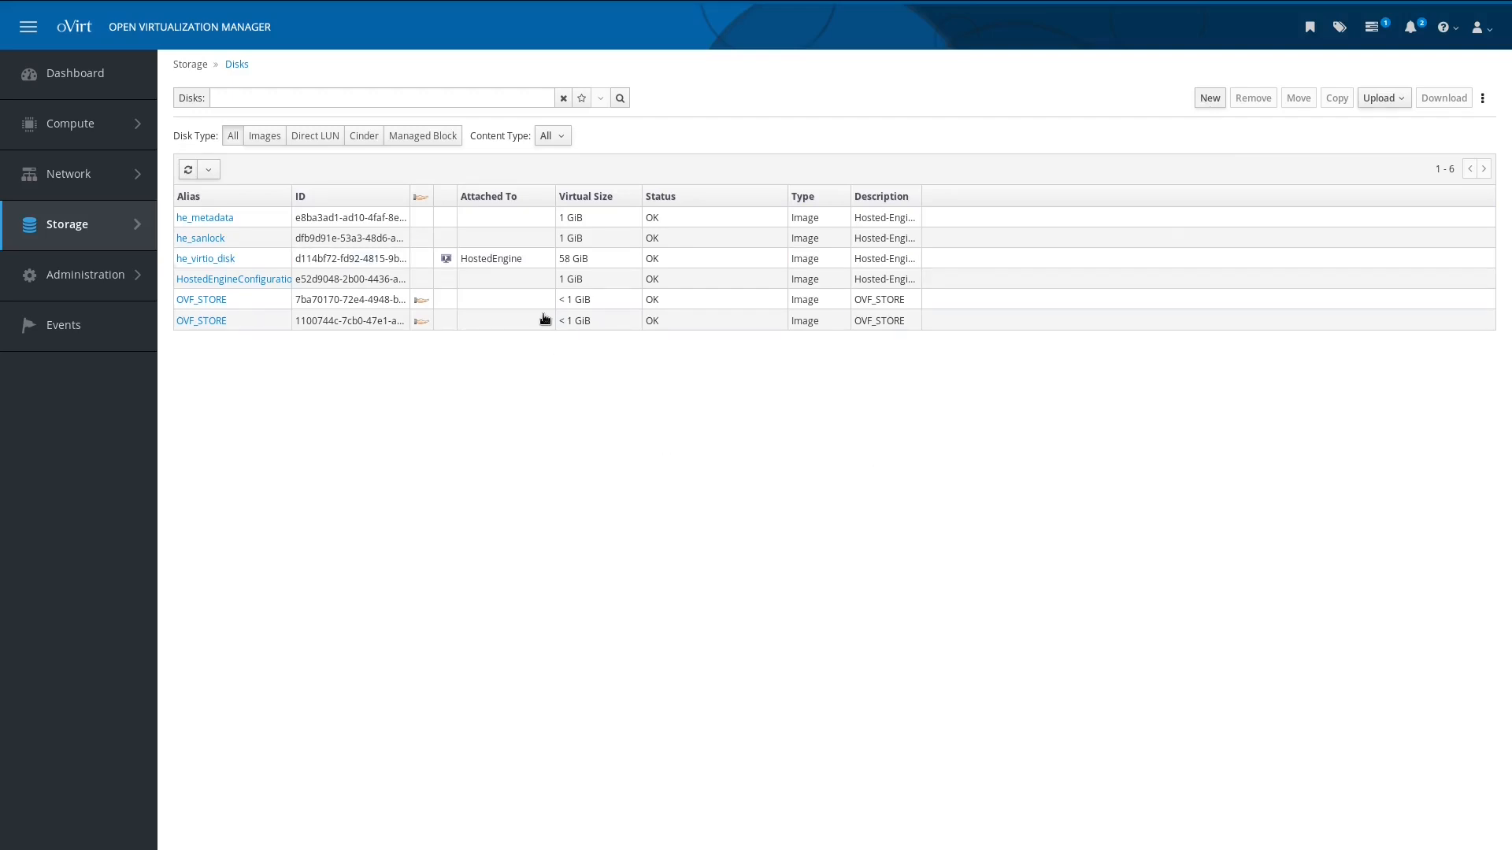
Step: Open Storage > Domains and start importing a pre-configured storage domain
mouse_move(111, 223)
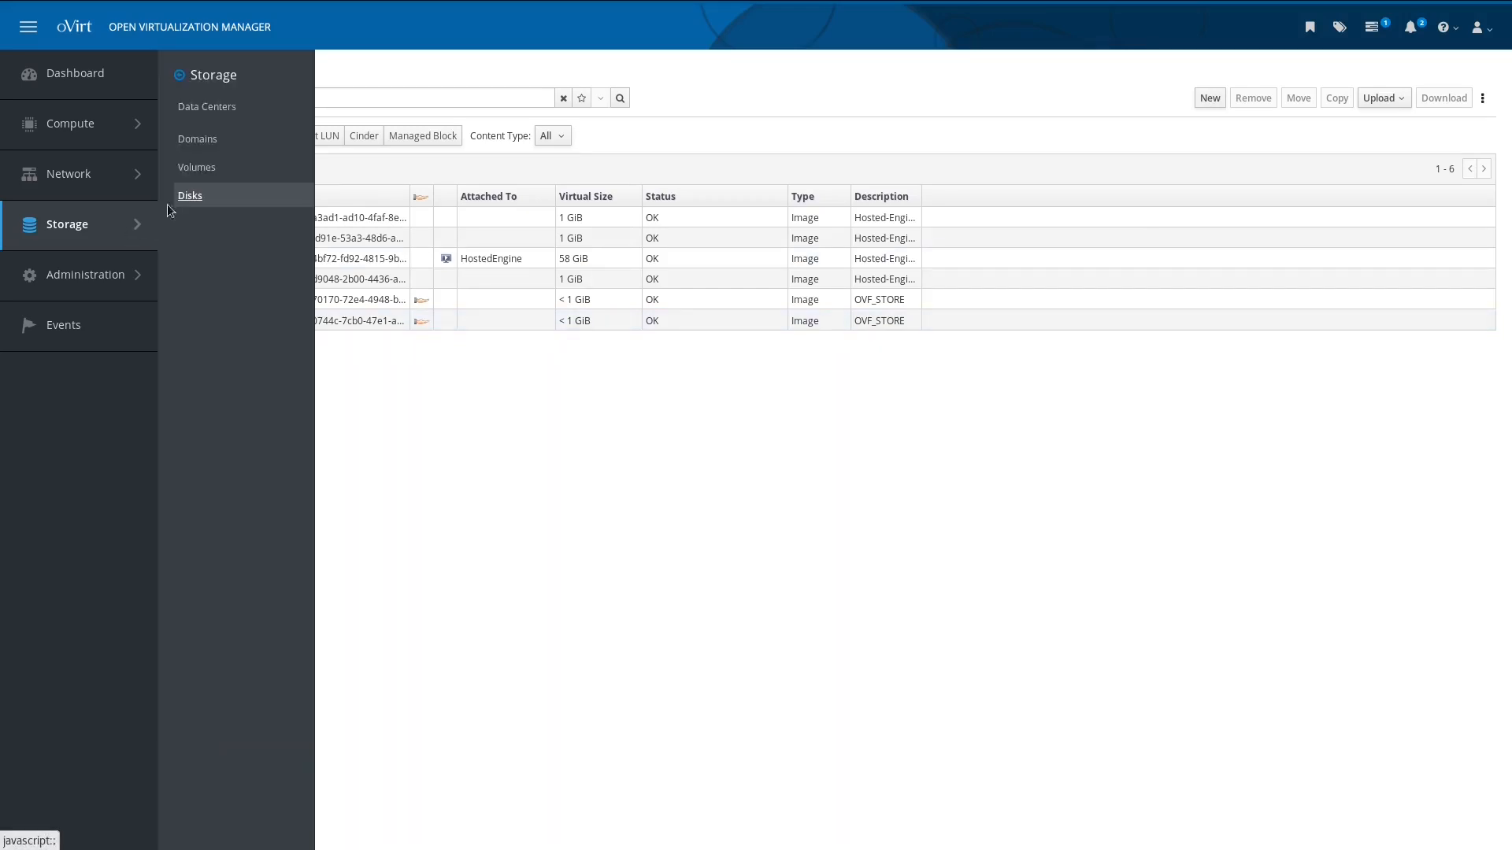
click(192, 141)
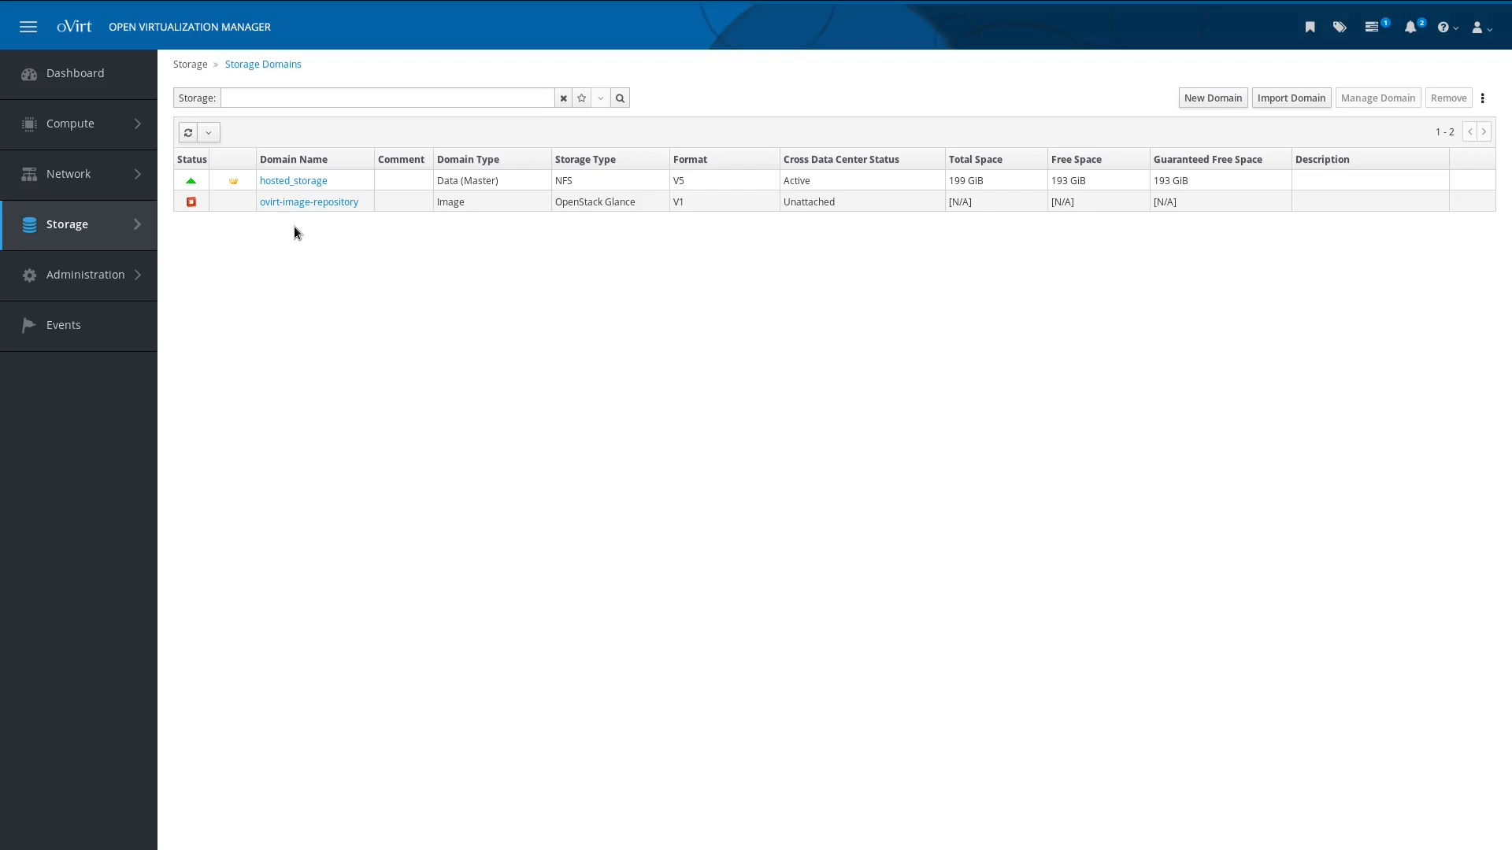
click(1290, 99)
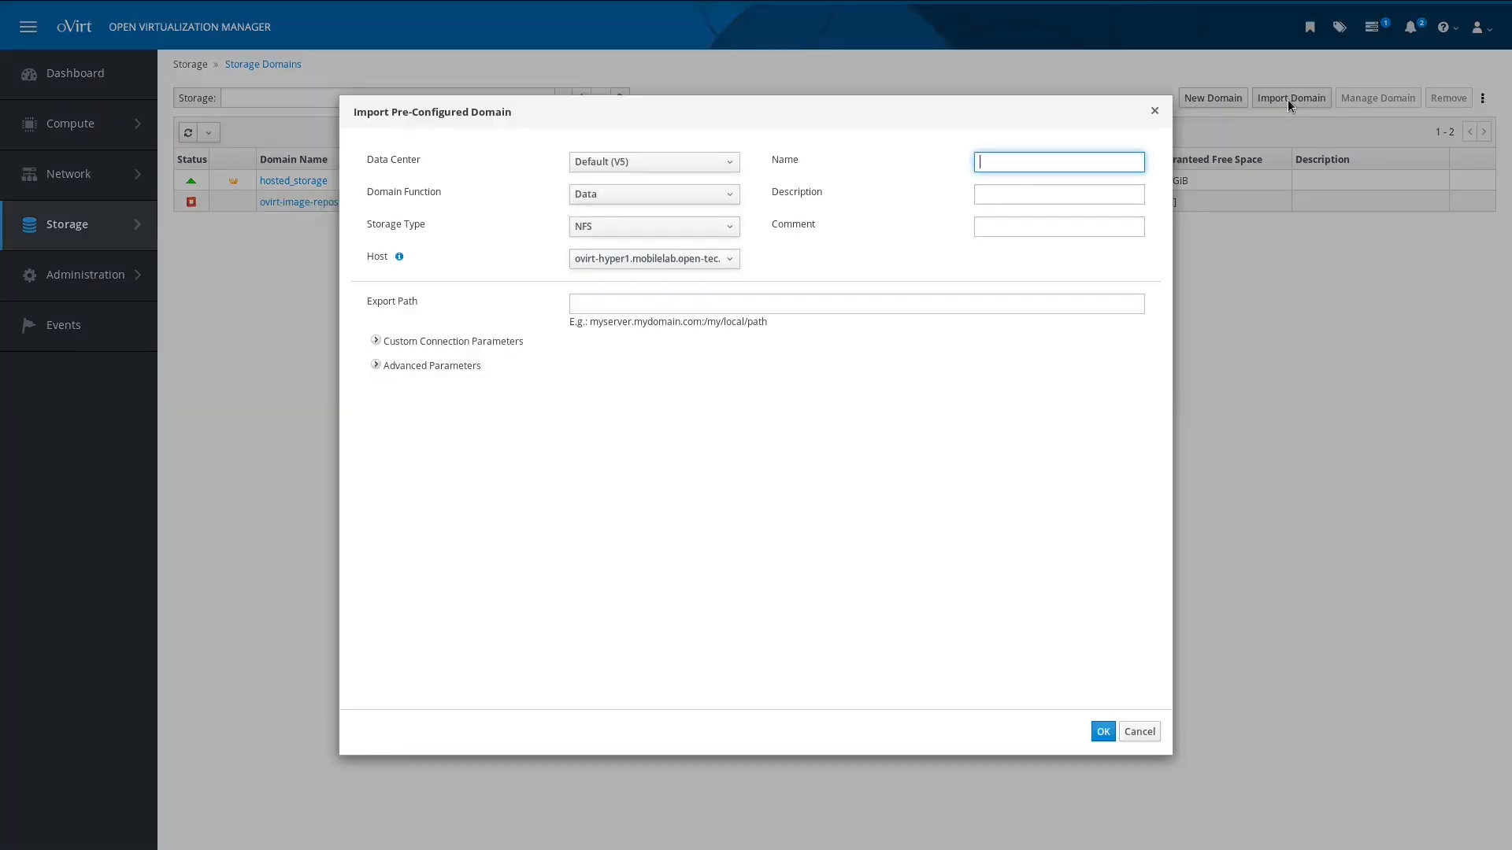
Step: Set the import to an ISO domain over NFS with export path 172.16.10.5:/volume1/ovirt-iso
click(649, 200)
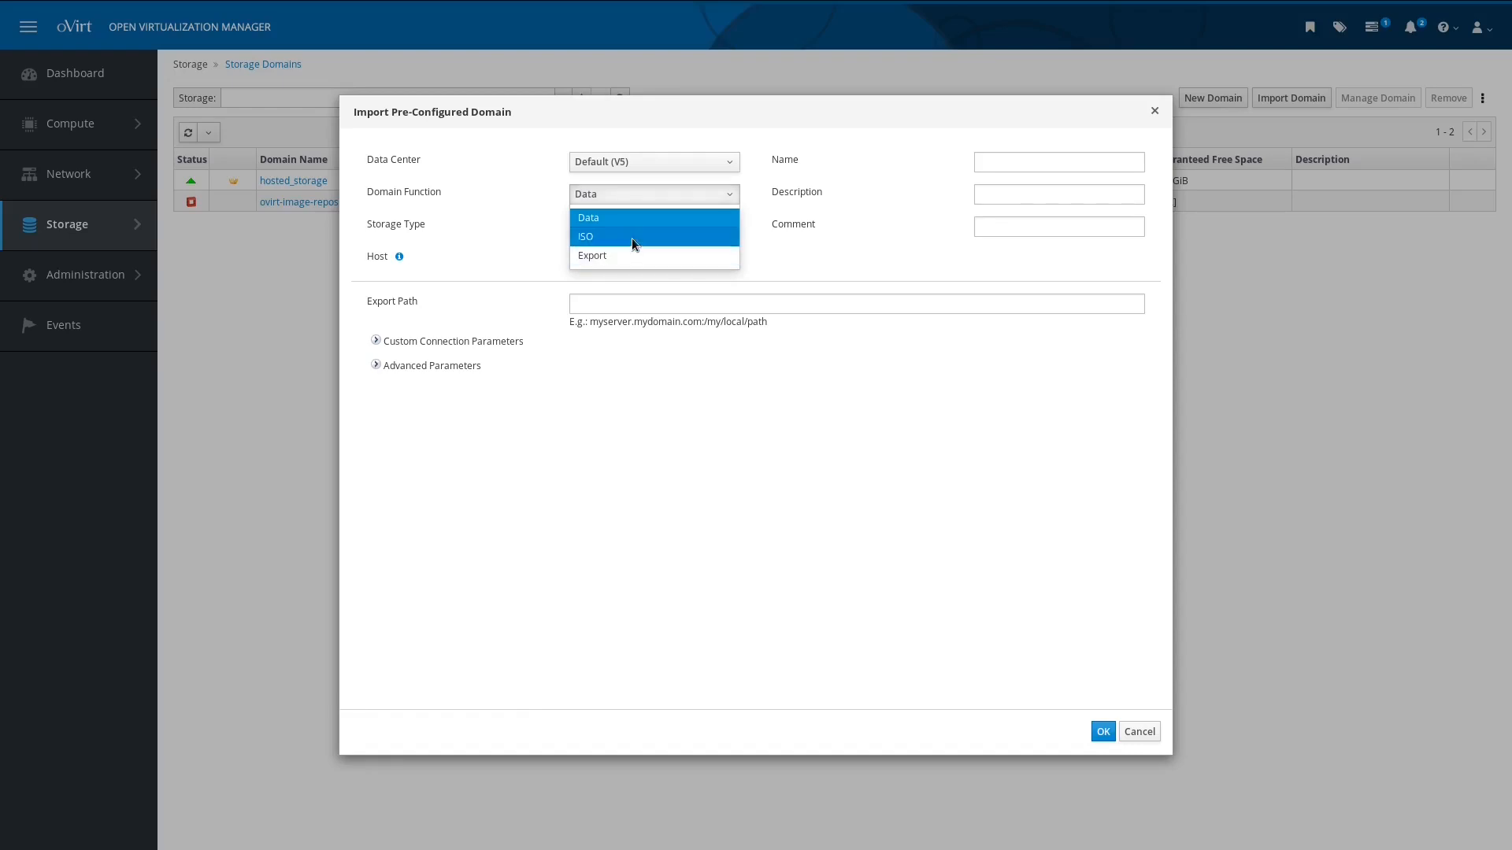
click(632, 237)
click(631, 304)
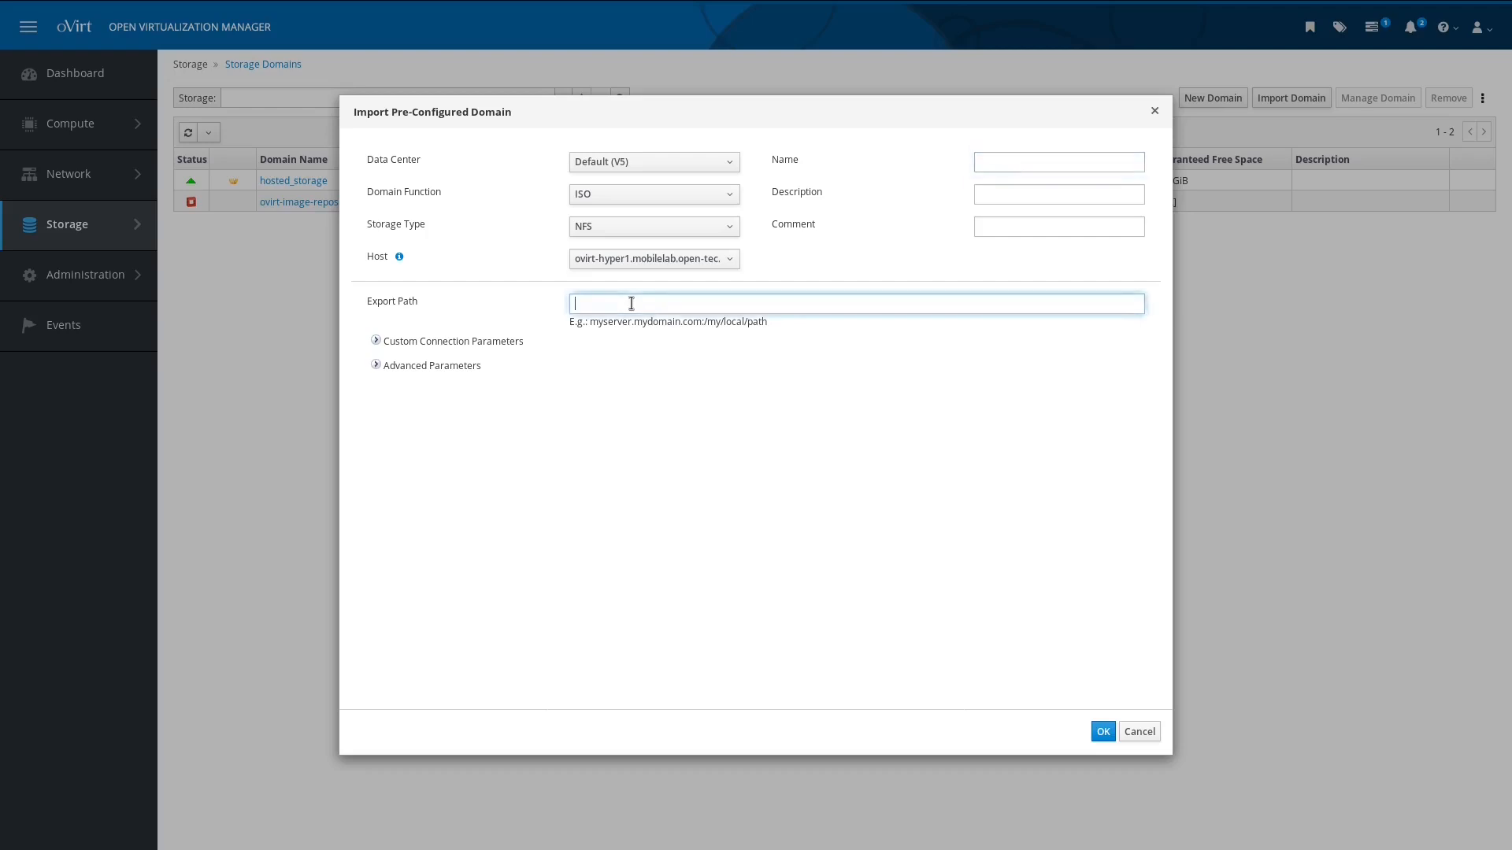
click(600, 232)
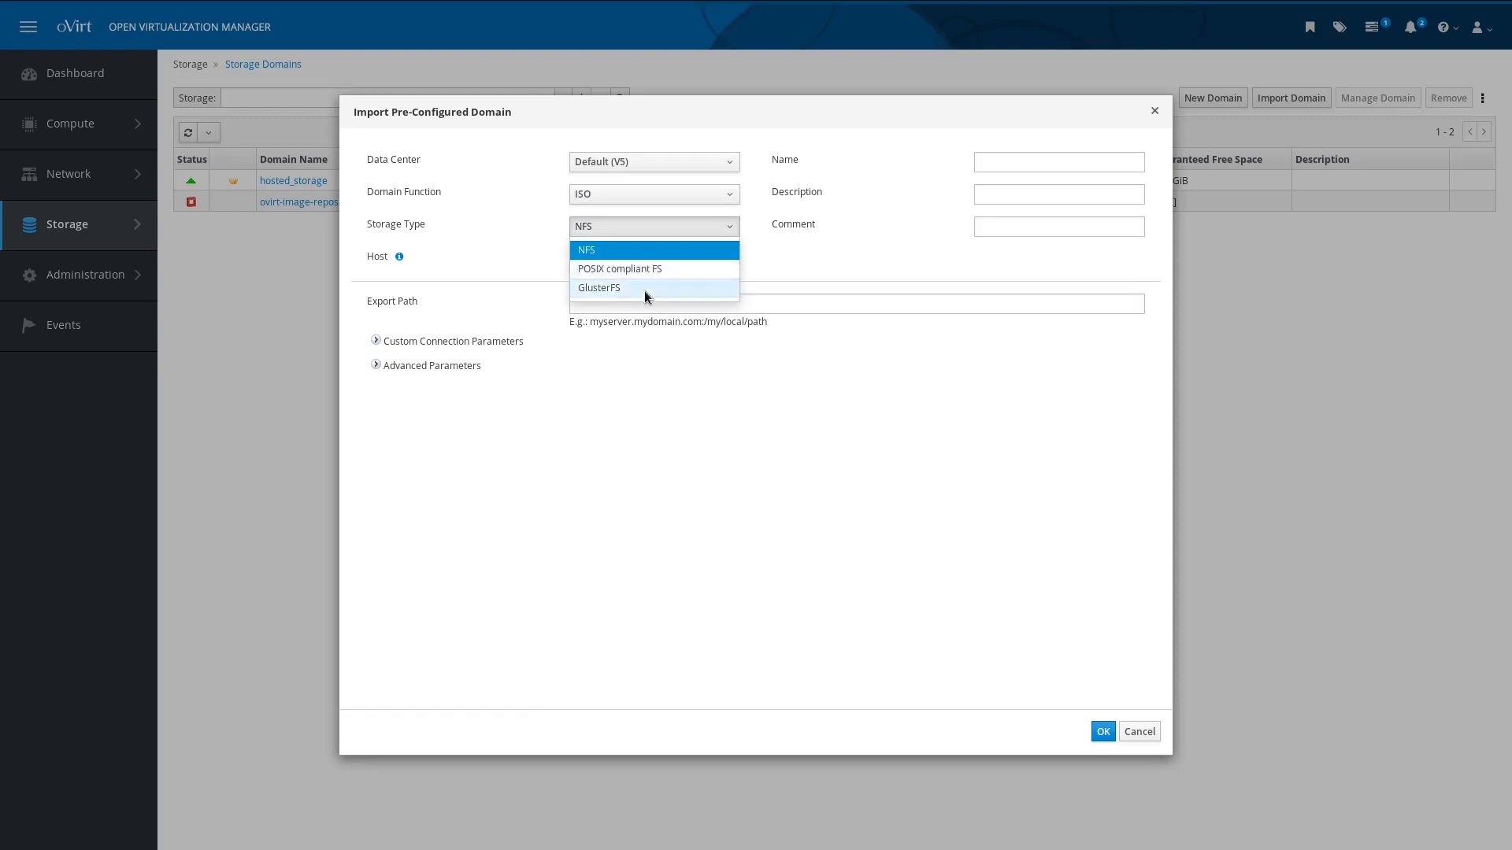
click(821, 302)
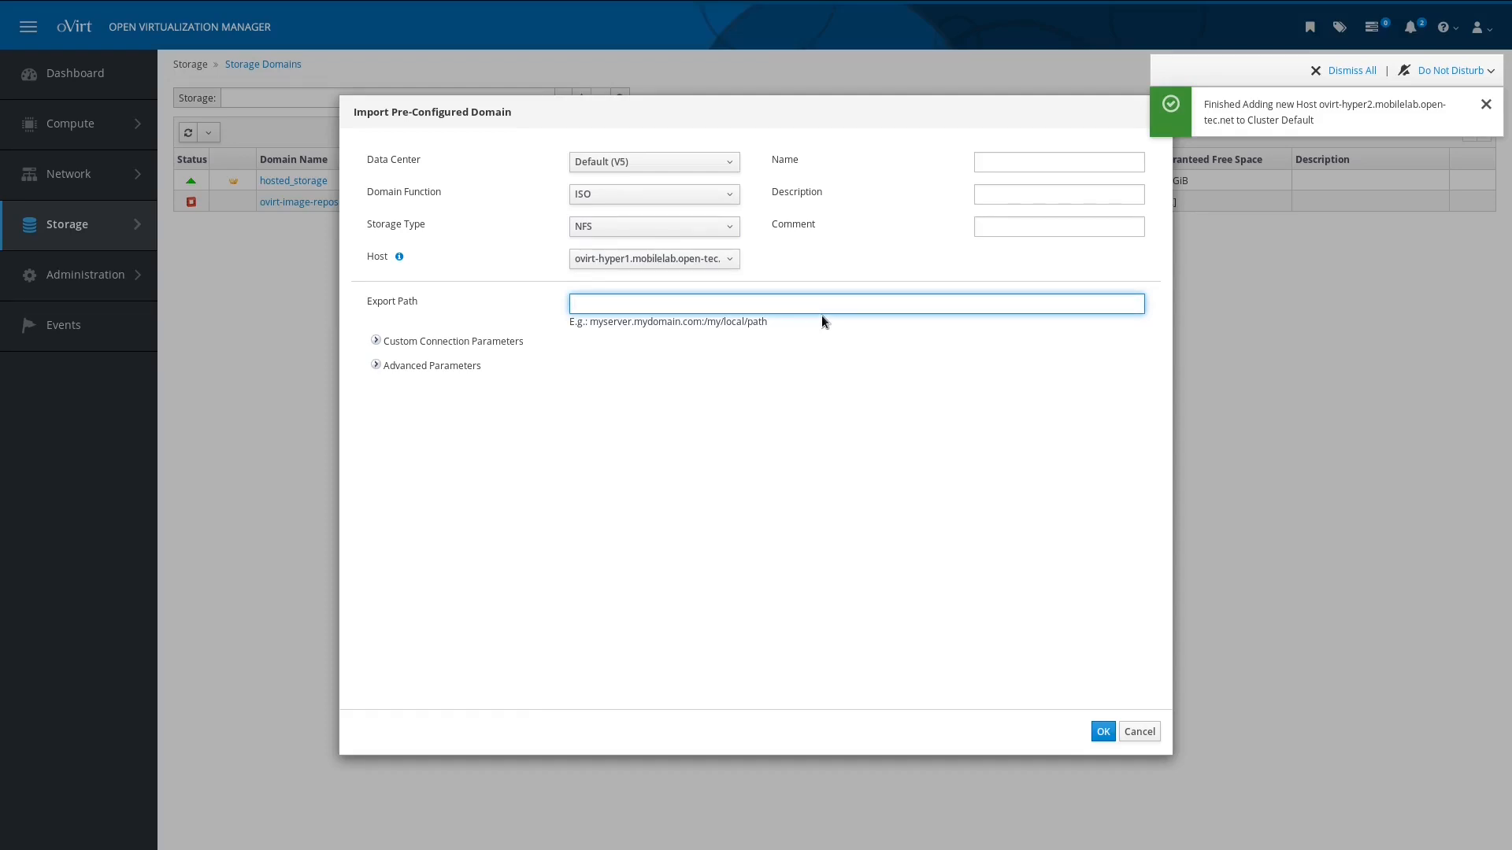
text(172.1)
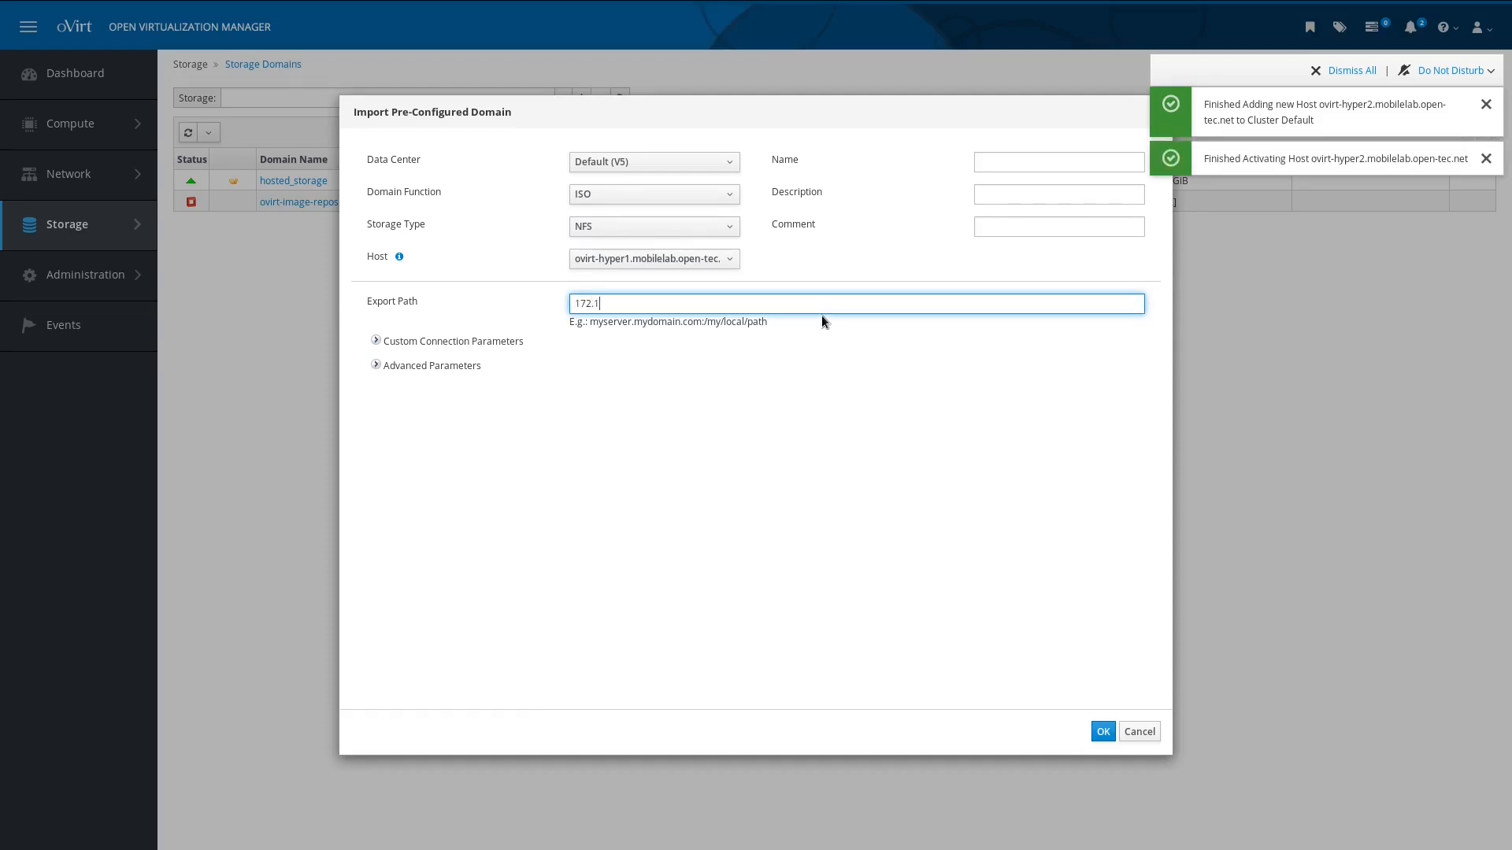
text(6.10.5:/v)
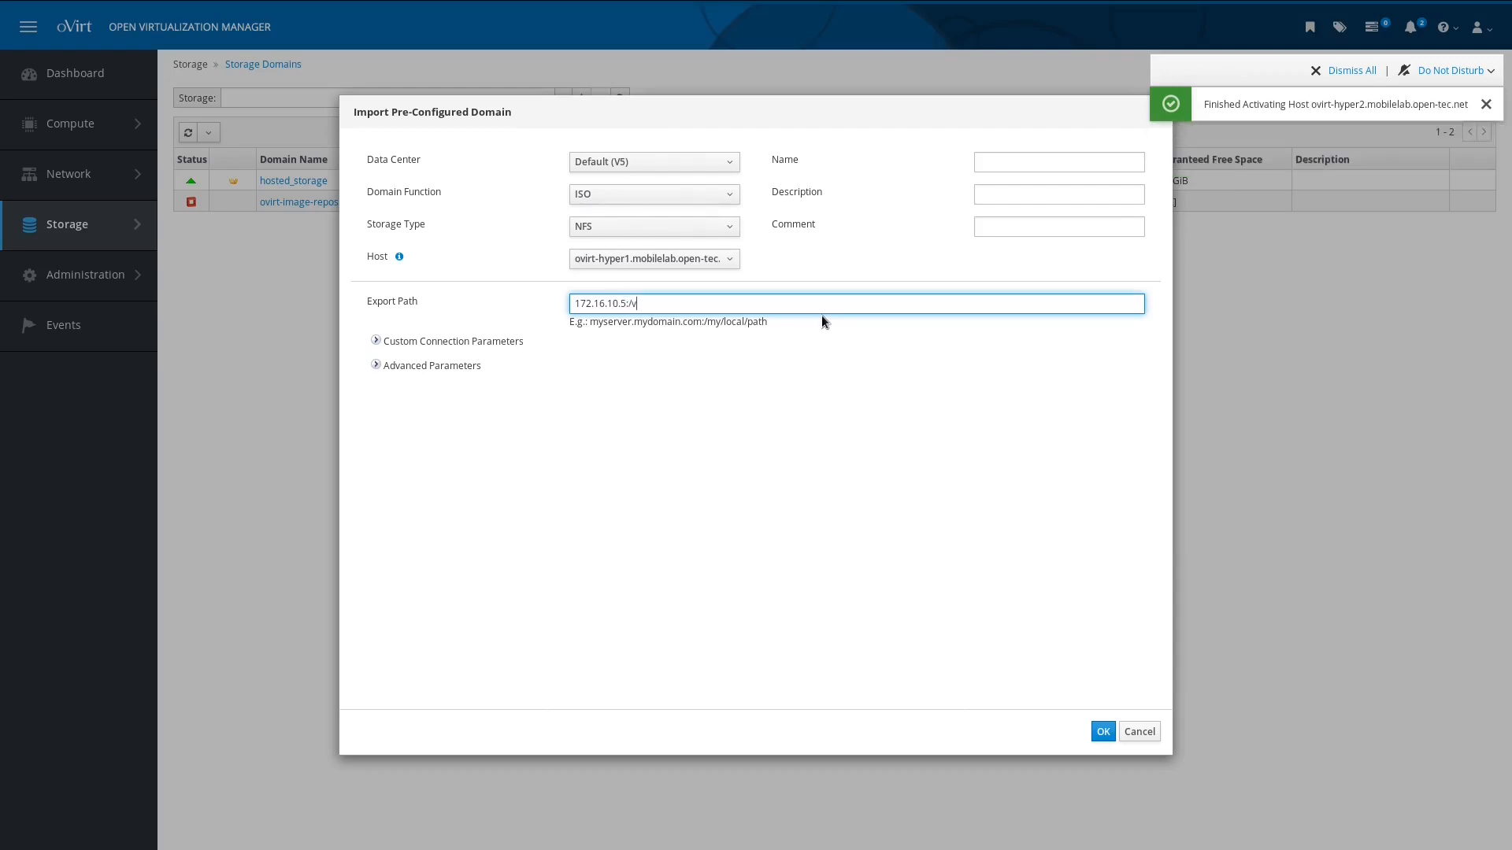
text(olume1/)
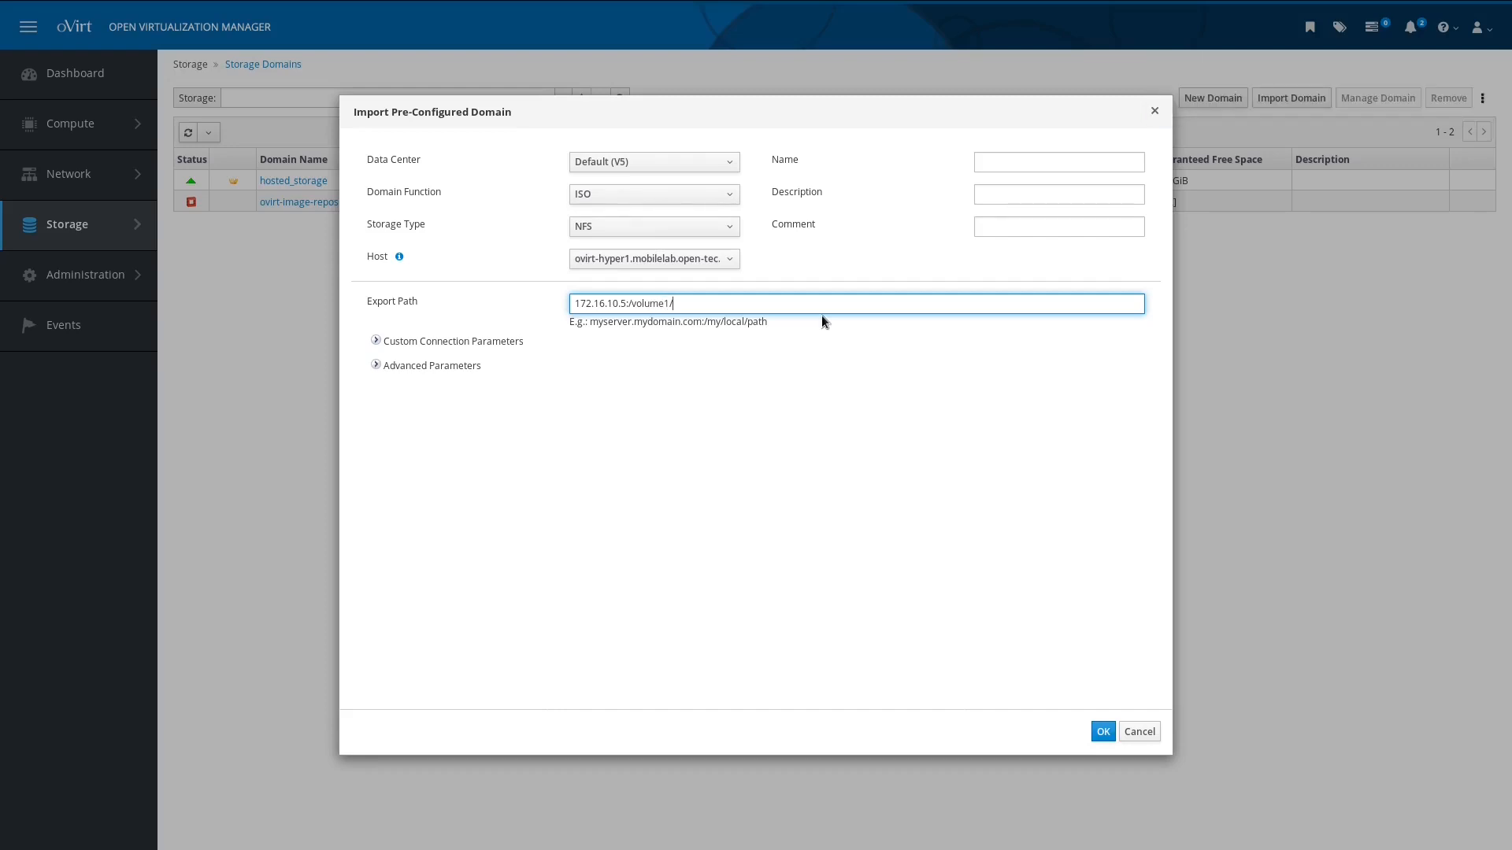
text(ovirt-iso)
Step: Import the ISO domain, then activate it in the Default data center
click(1111, 737)
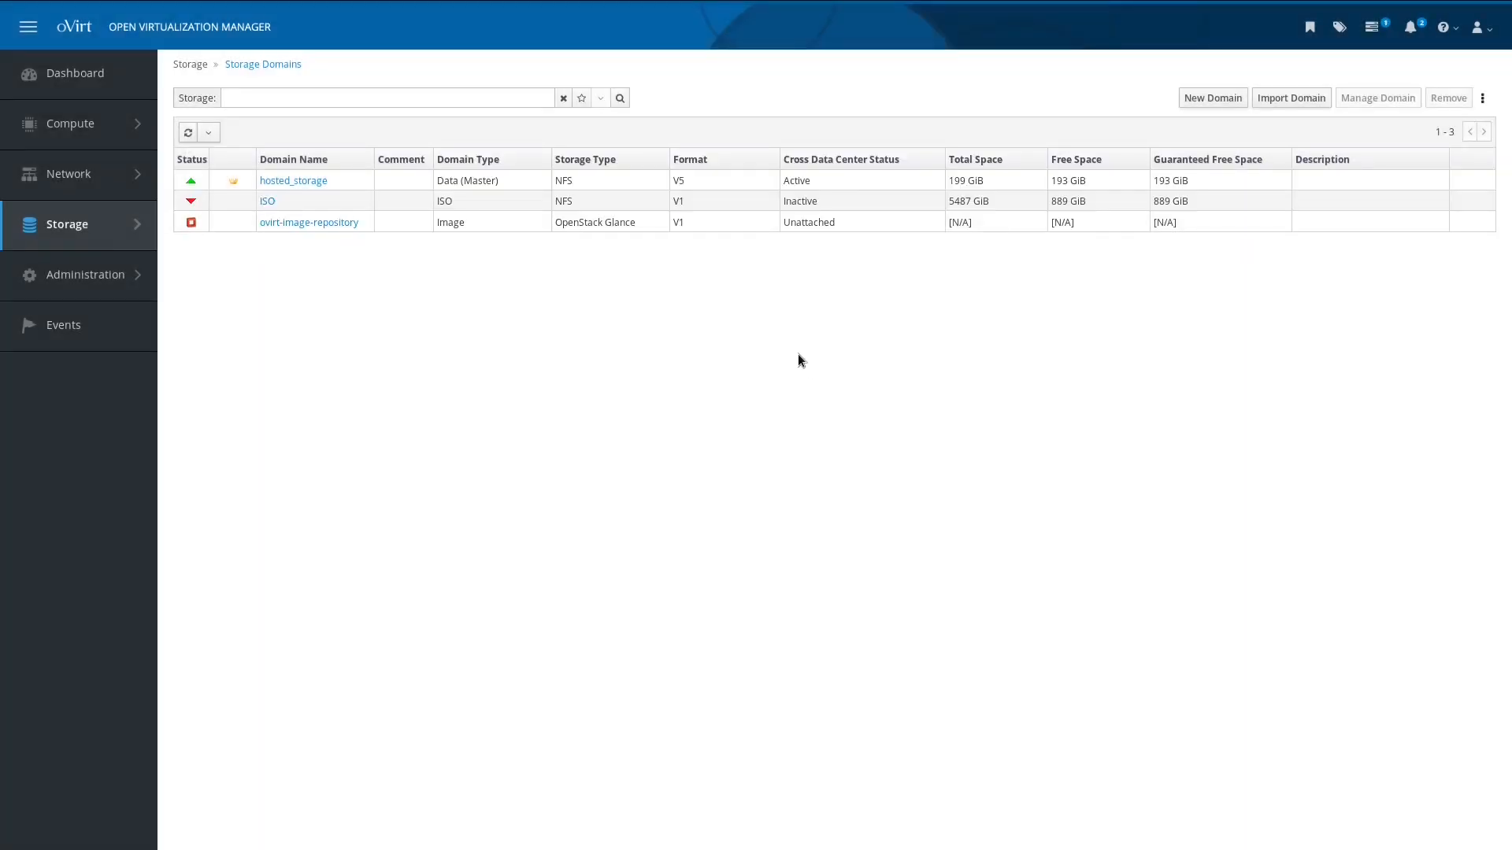
click(272, 204)
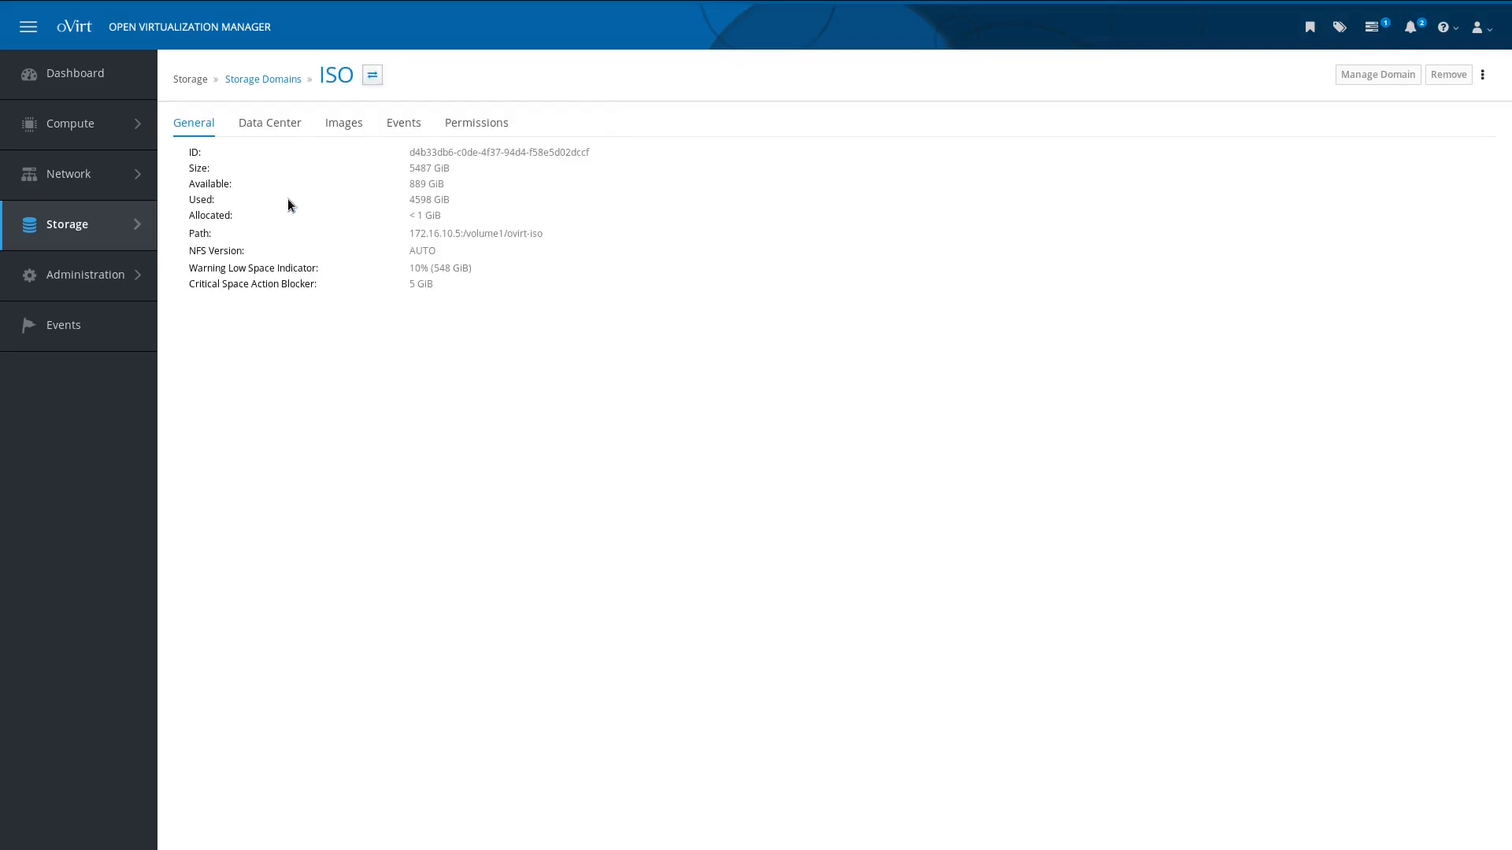
click(280, 127)
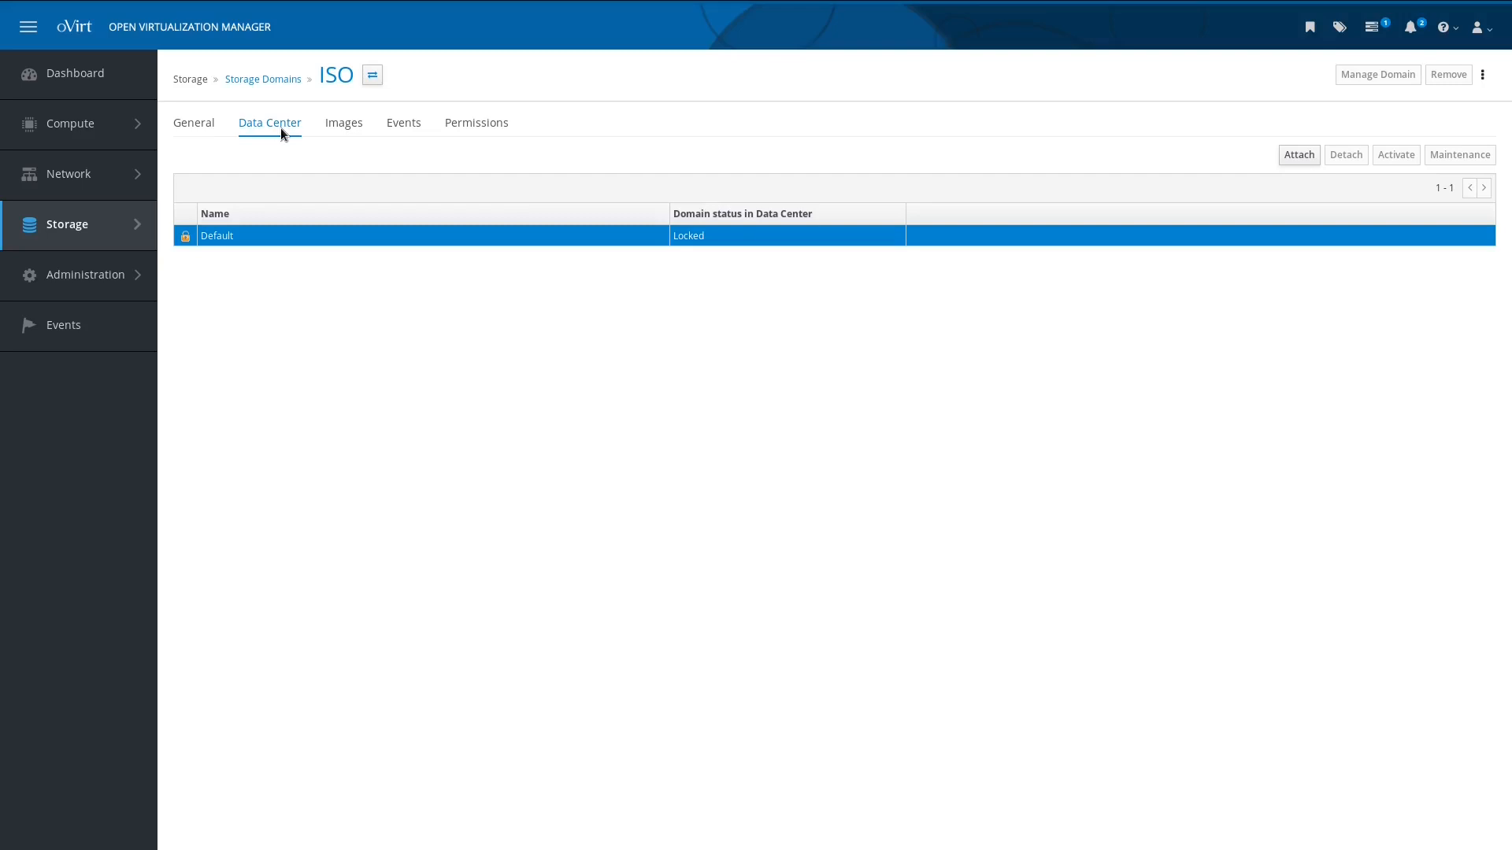
click(281, 127)
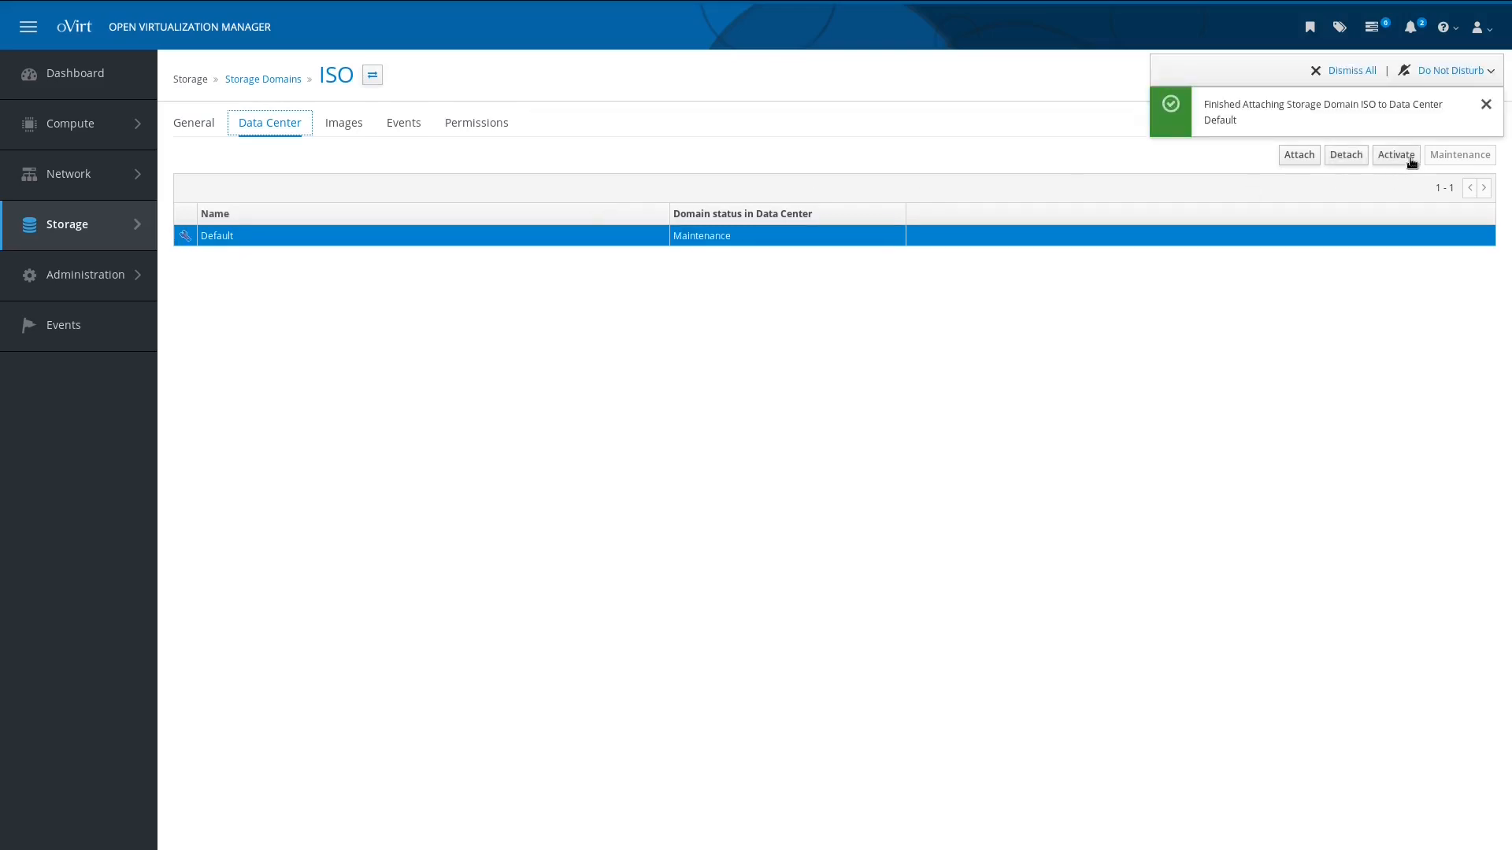
click(1411, 161)
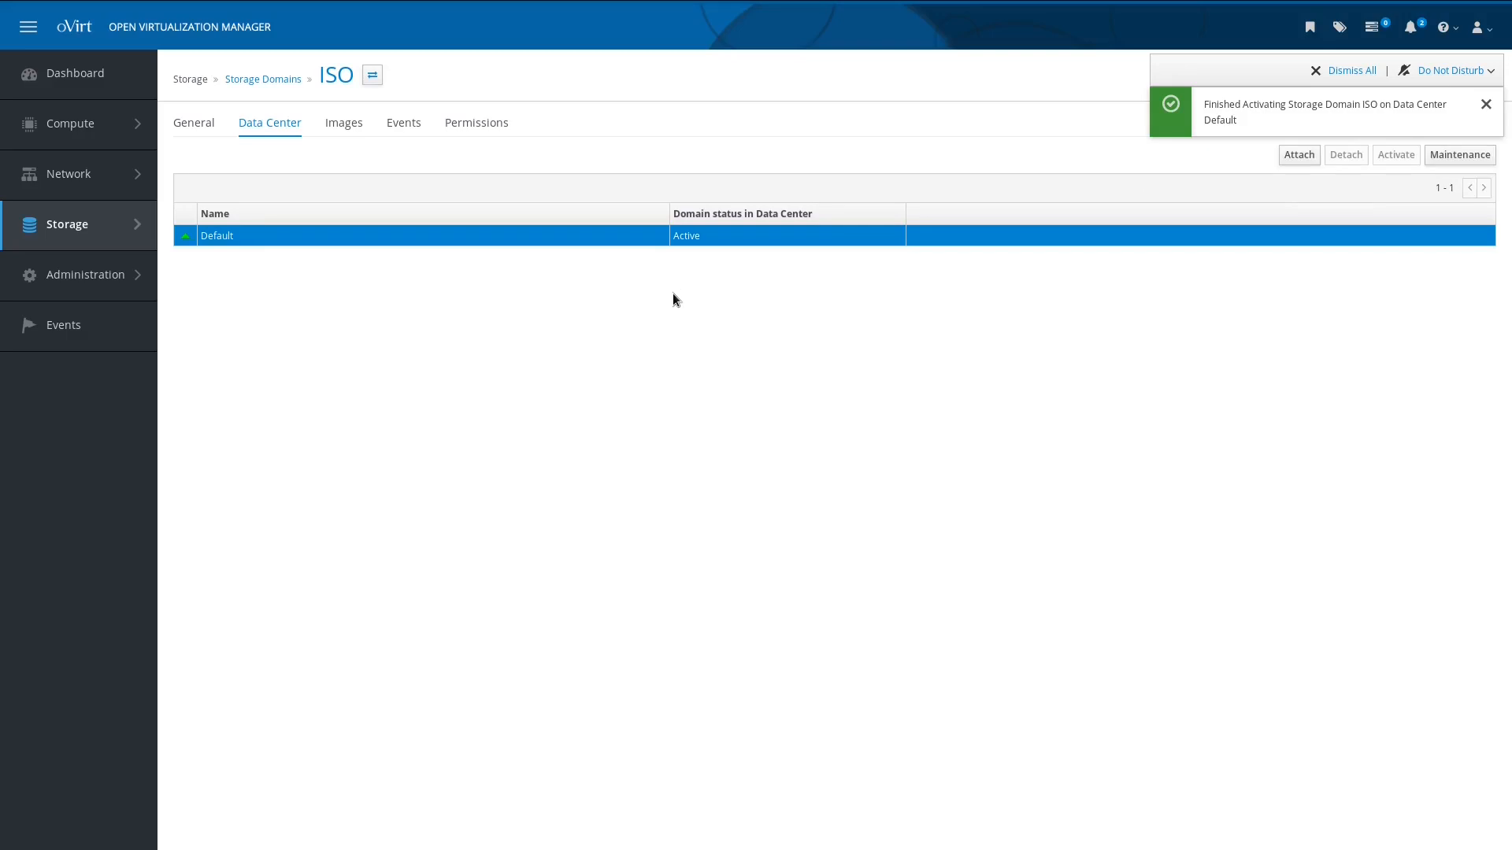
Step: View the ISO domain's image files, then return to Compute > Hosts showing both hosts Up
click(353, 123)
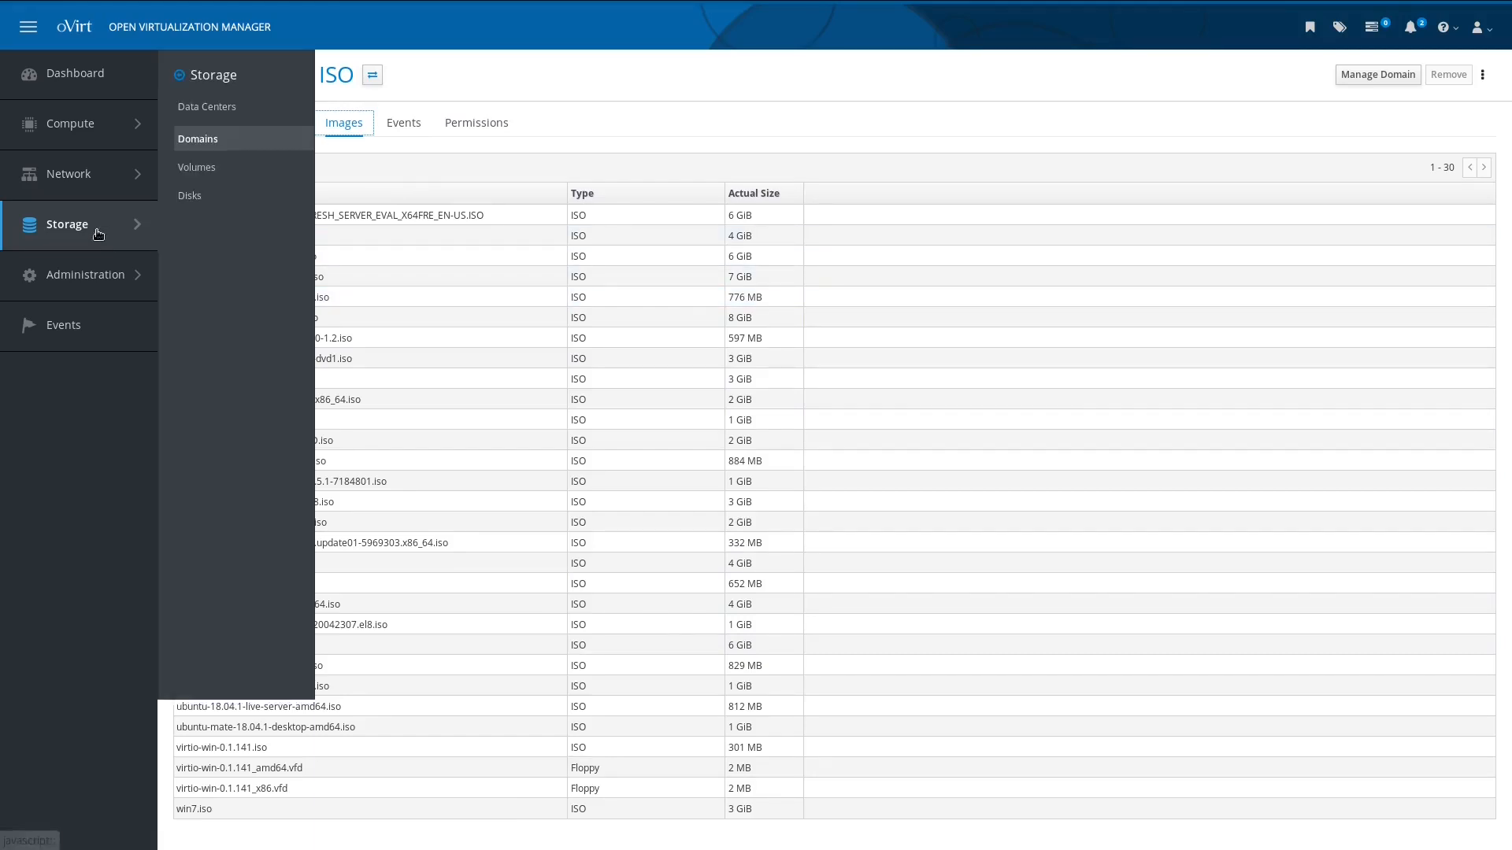
mouse_move(85, 139)
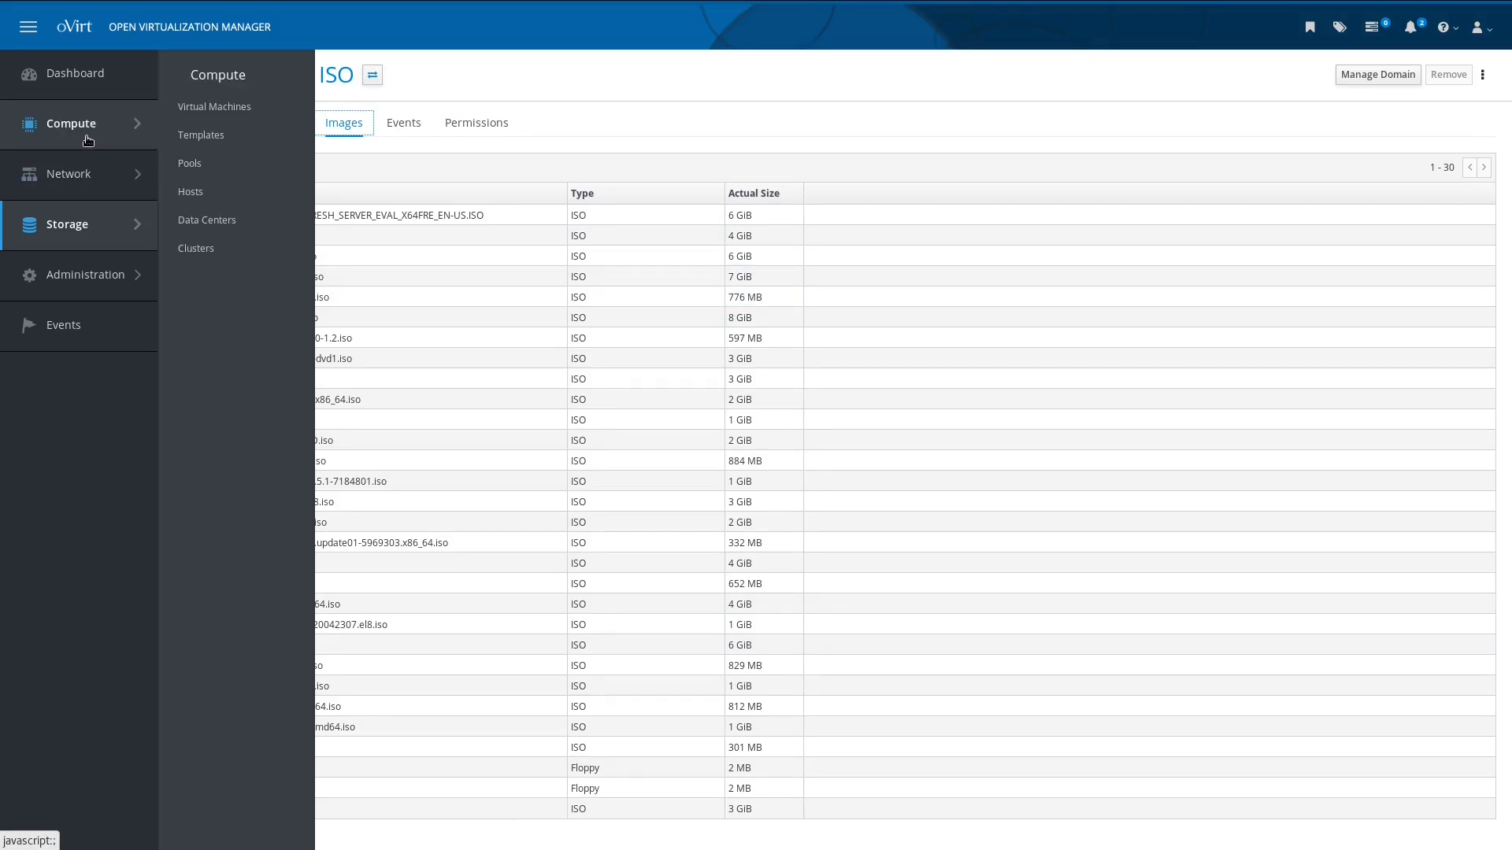
click(236, 205)
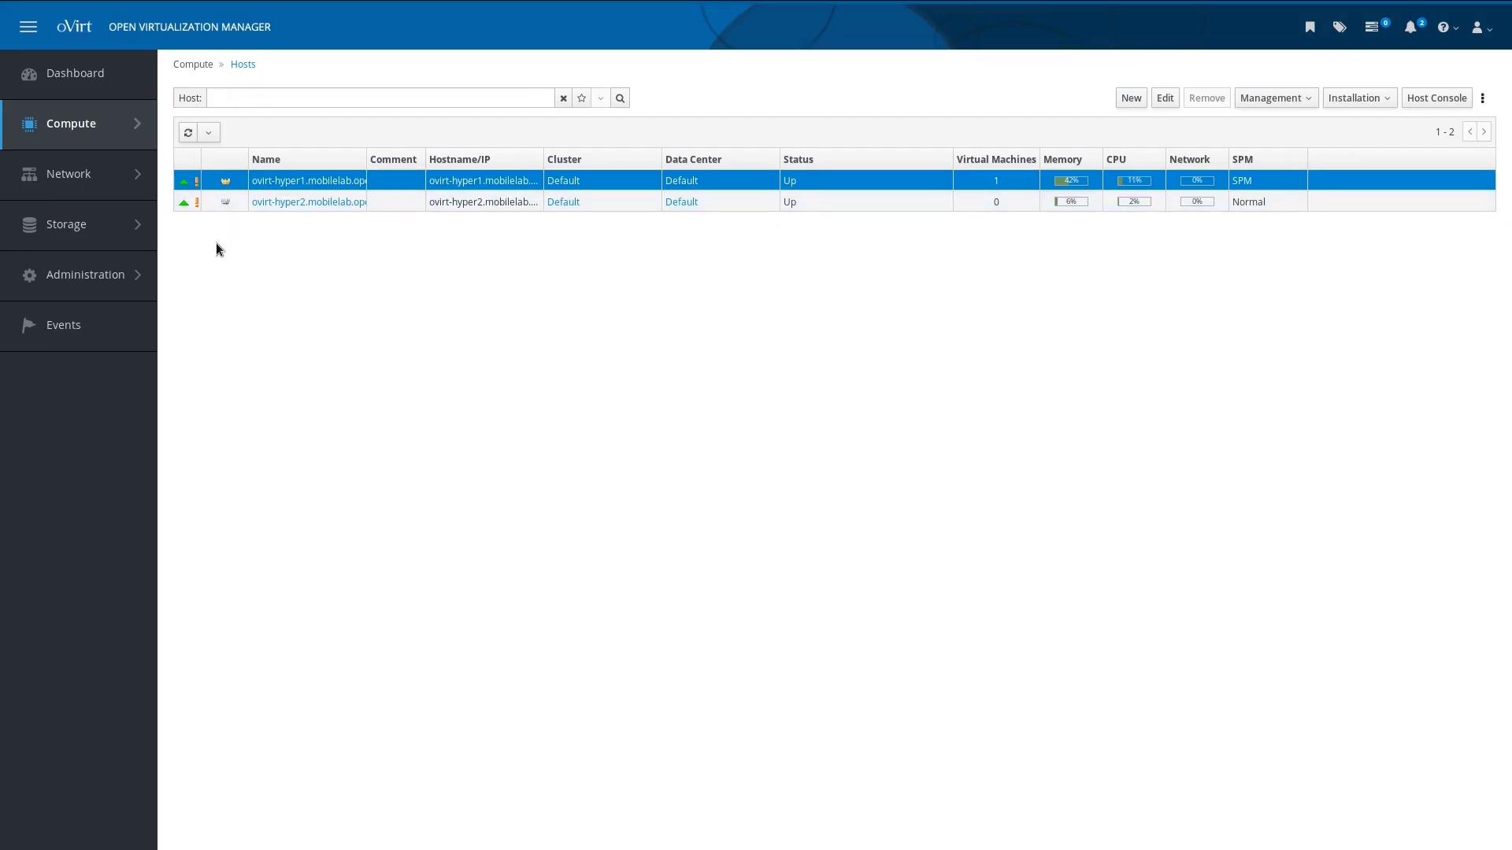
Step: Open Compute > Virtual Machines, showing only HostedEngine Up on ovirt-hyper1
mouse_move(126, 138)
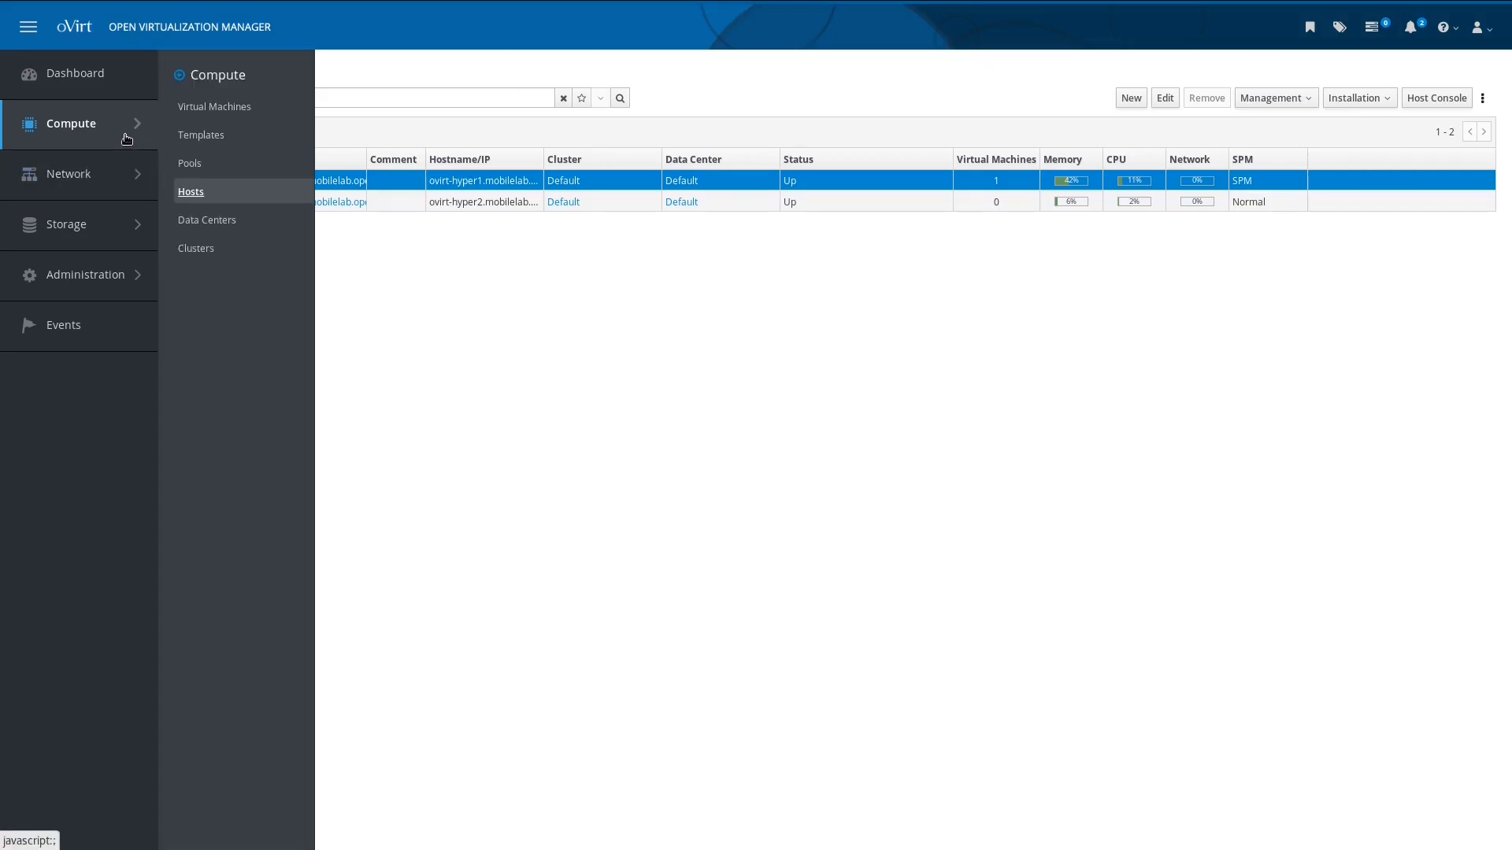
click(211, 107)
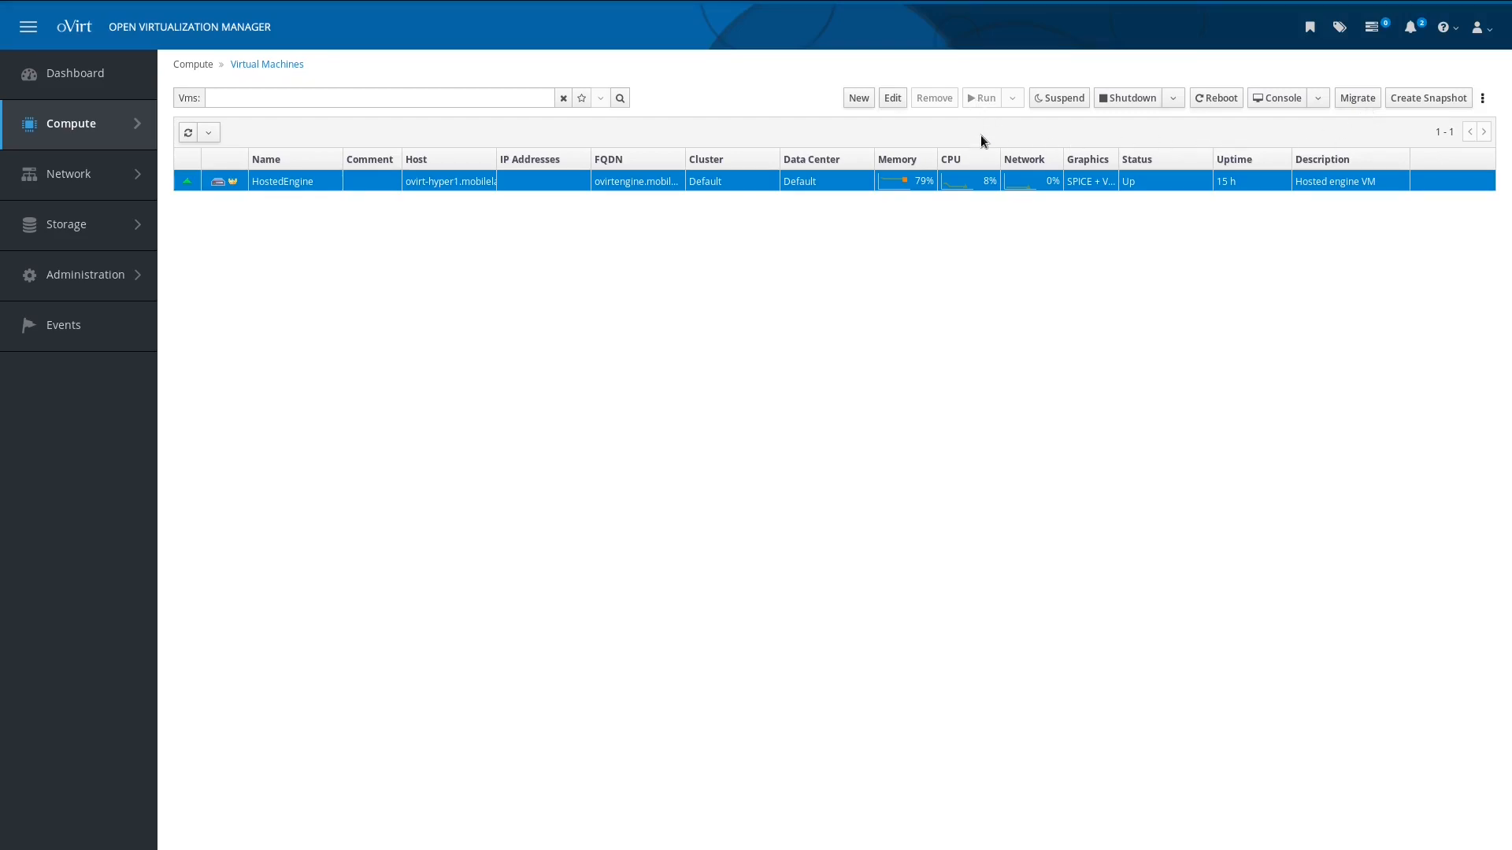
Step: Start a new virtual machine named ovirt-vm1
click(855, 98)
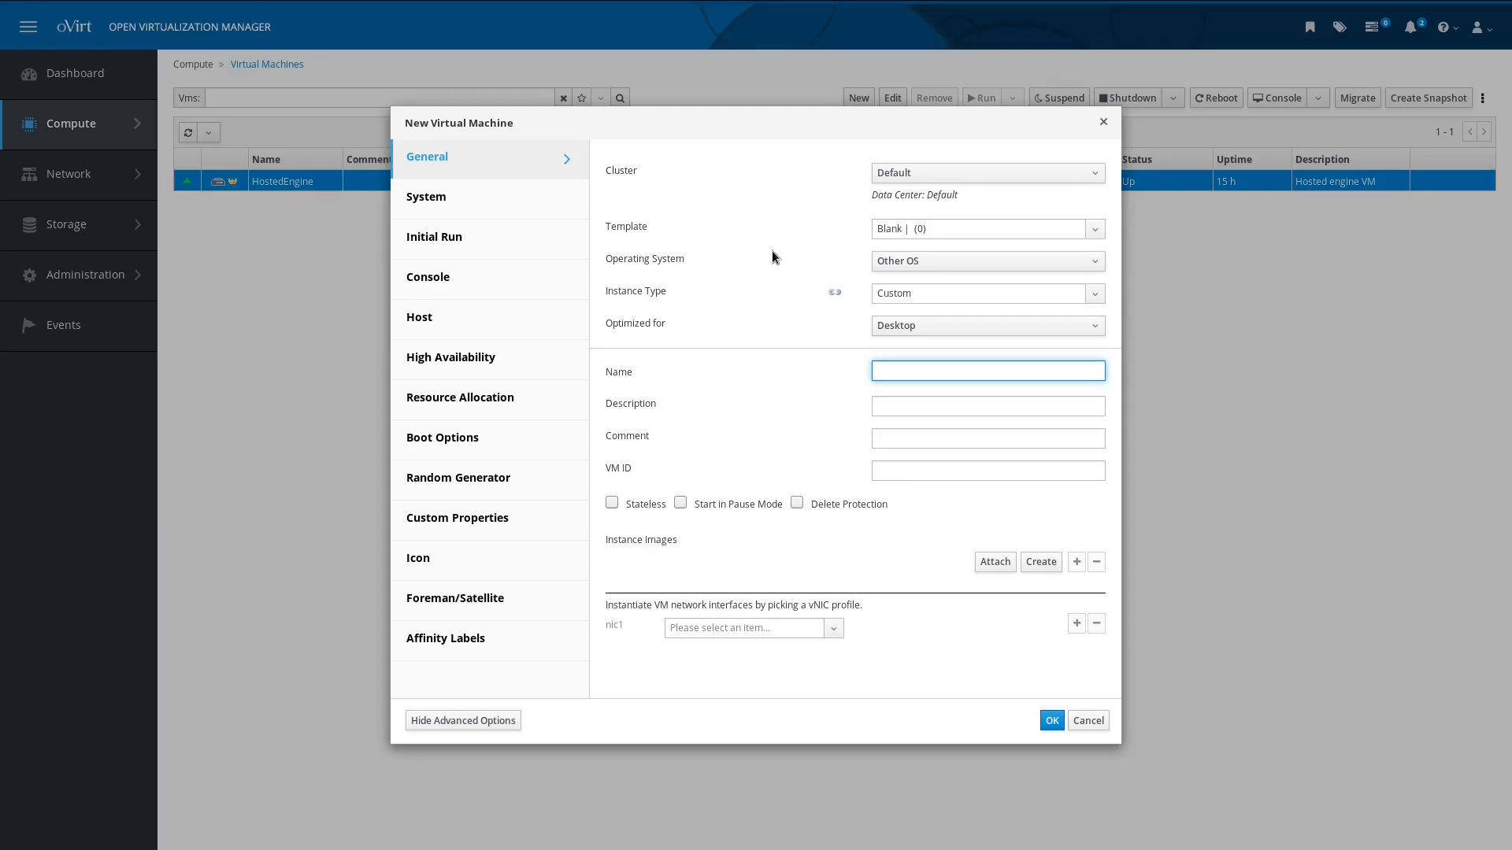
text(ovirt-n)
key(BackSpace)
text(vm1)
Step: Choose Red Hat Enterprise Linux 8.x x64, keep Custom instance type, and attach nic1 to ovirtmgmt
click(903, 261)
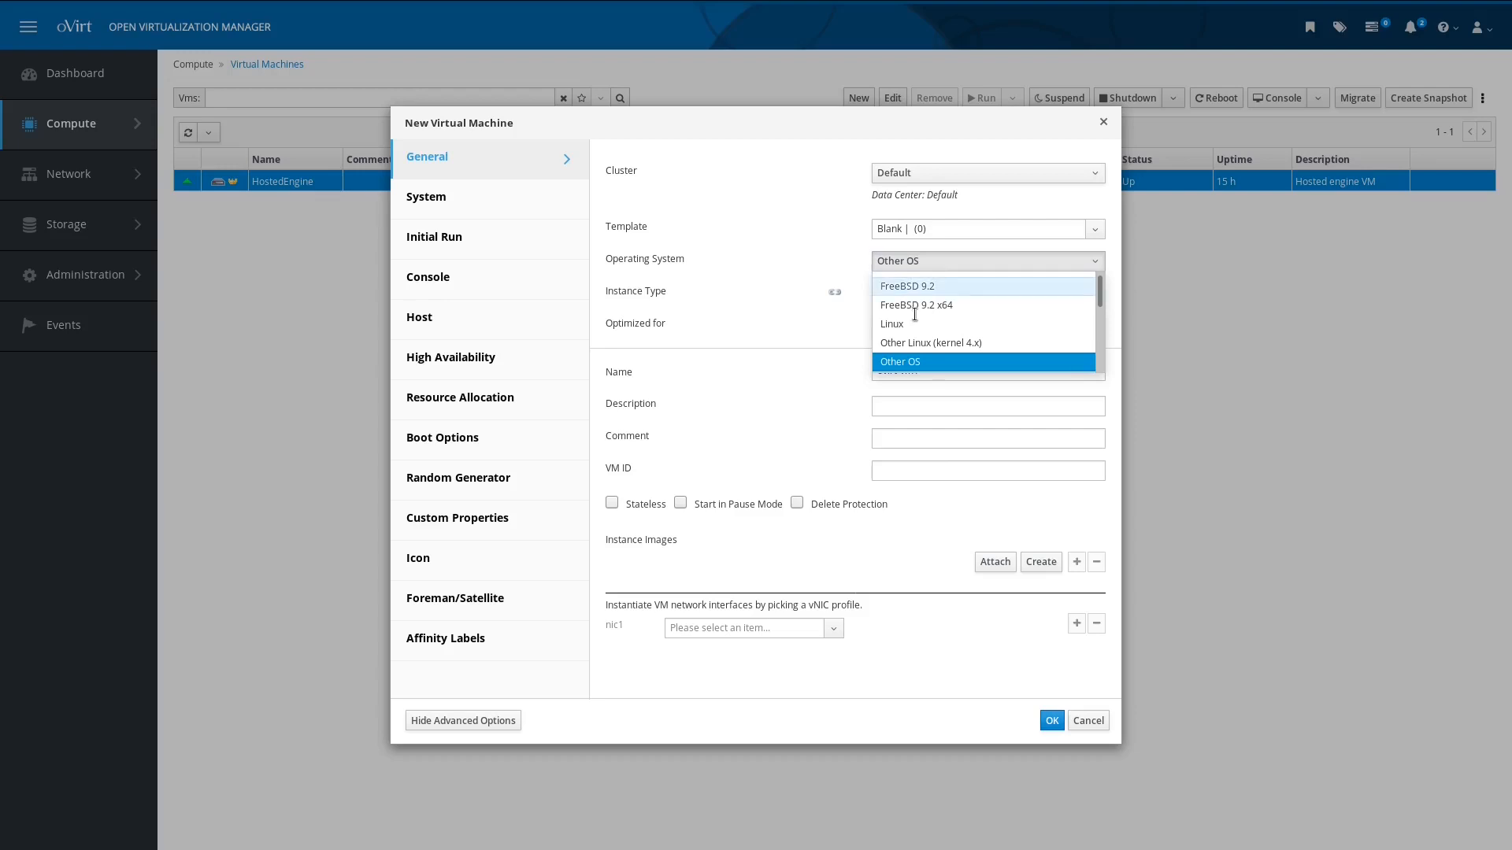
scroll(916, 319, down, 4)
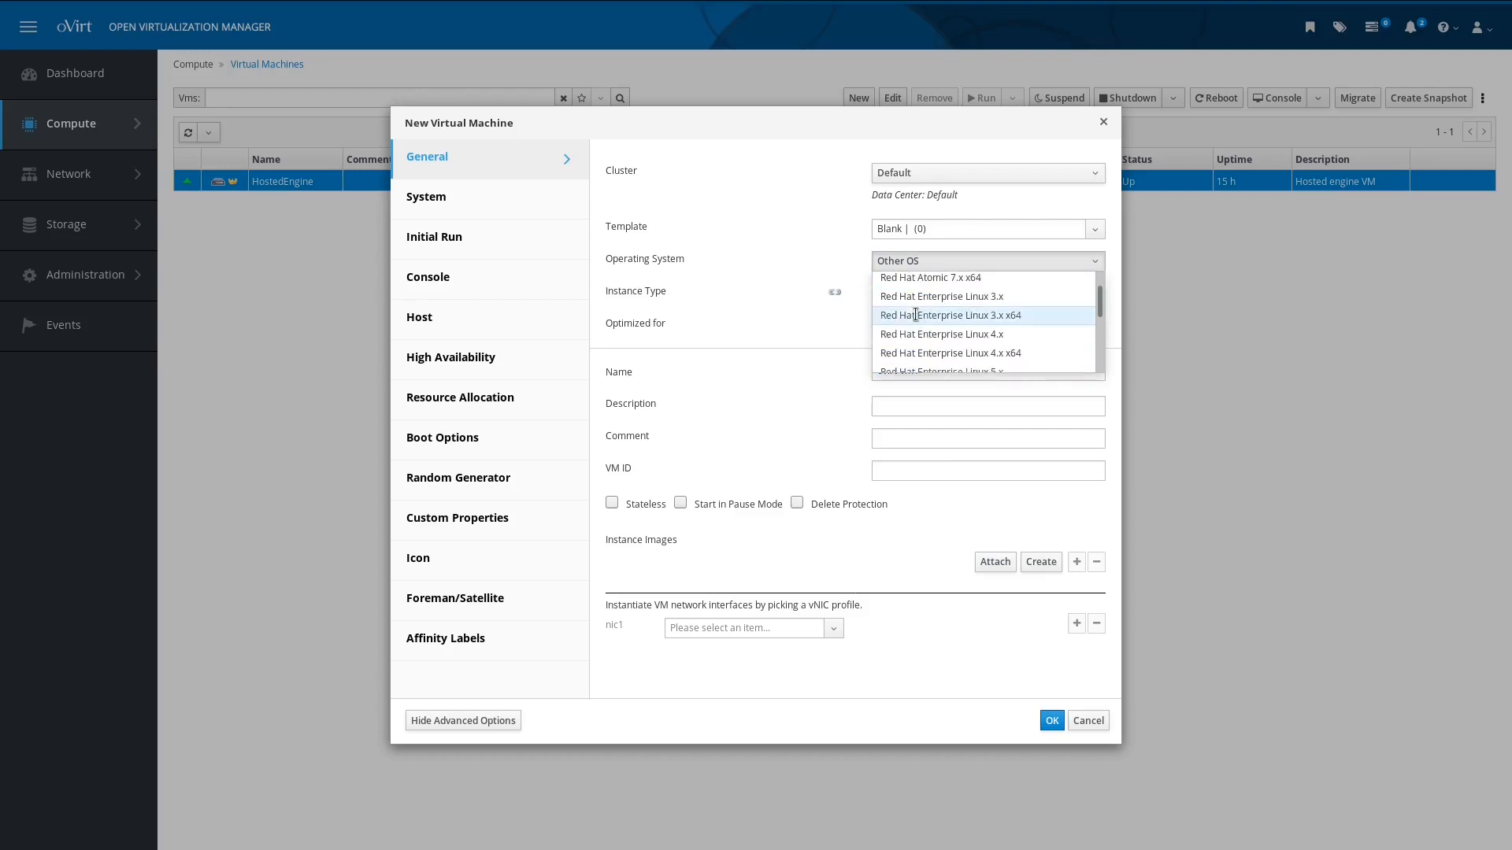
scroll(934, 315, down, 3)
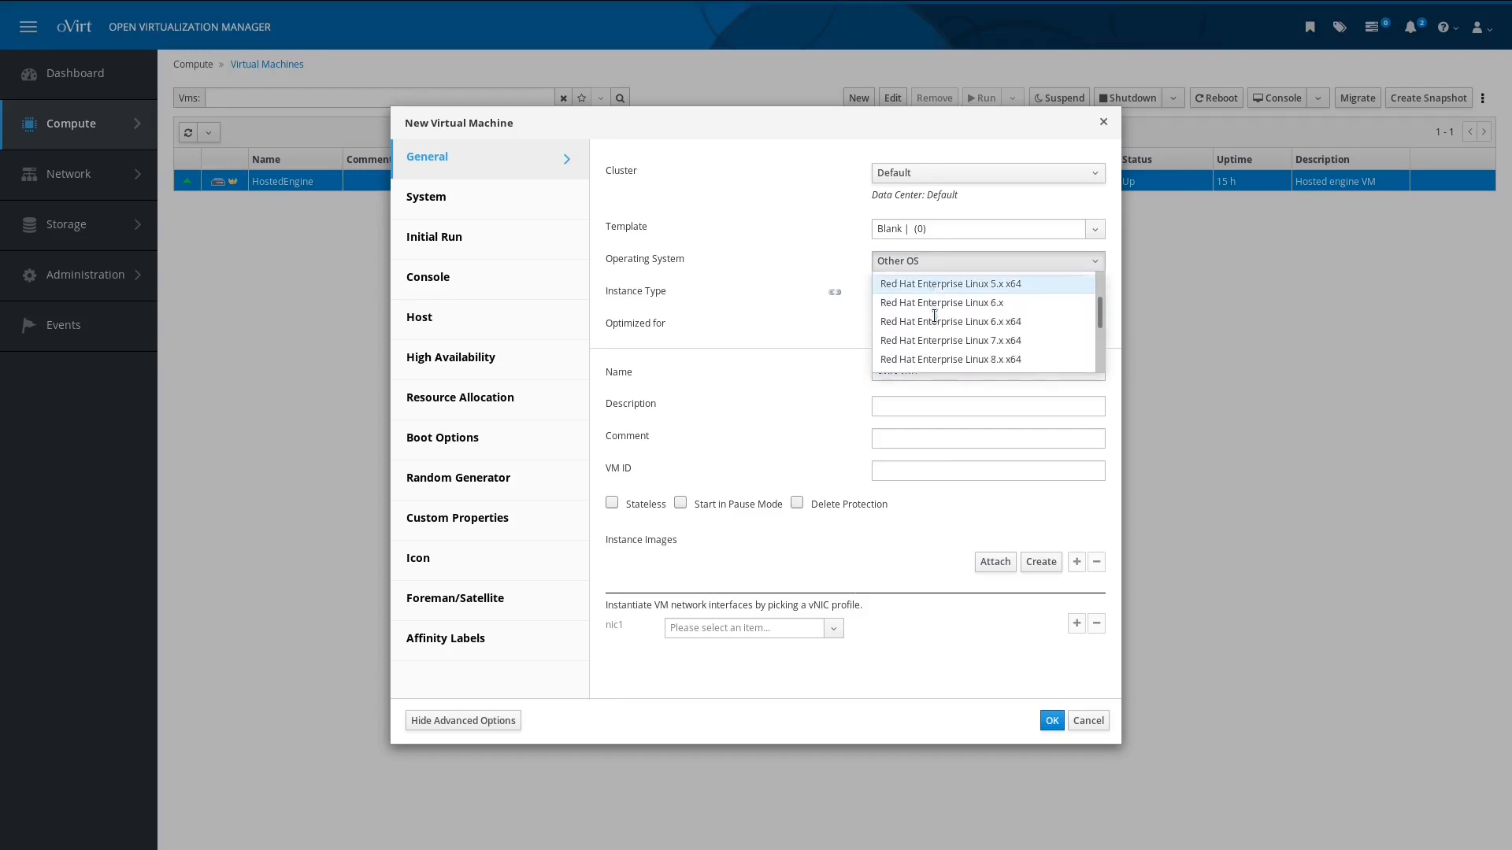
click(945, 307)
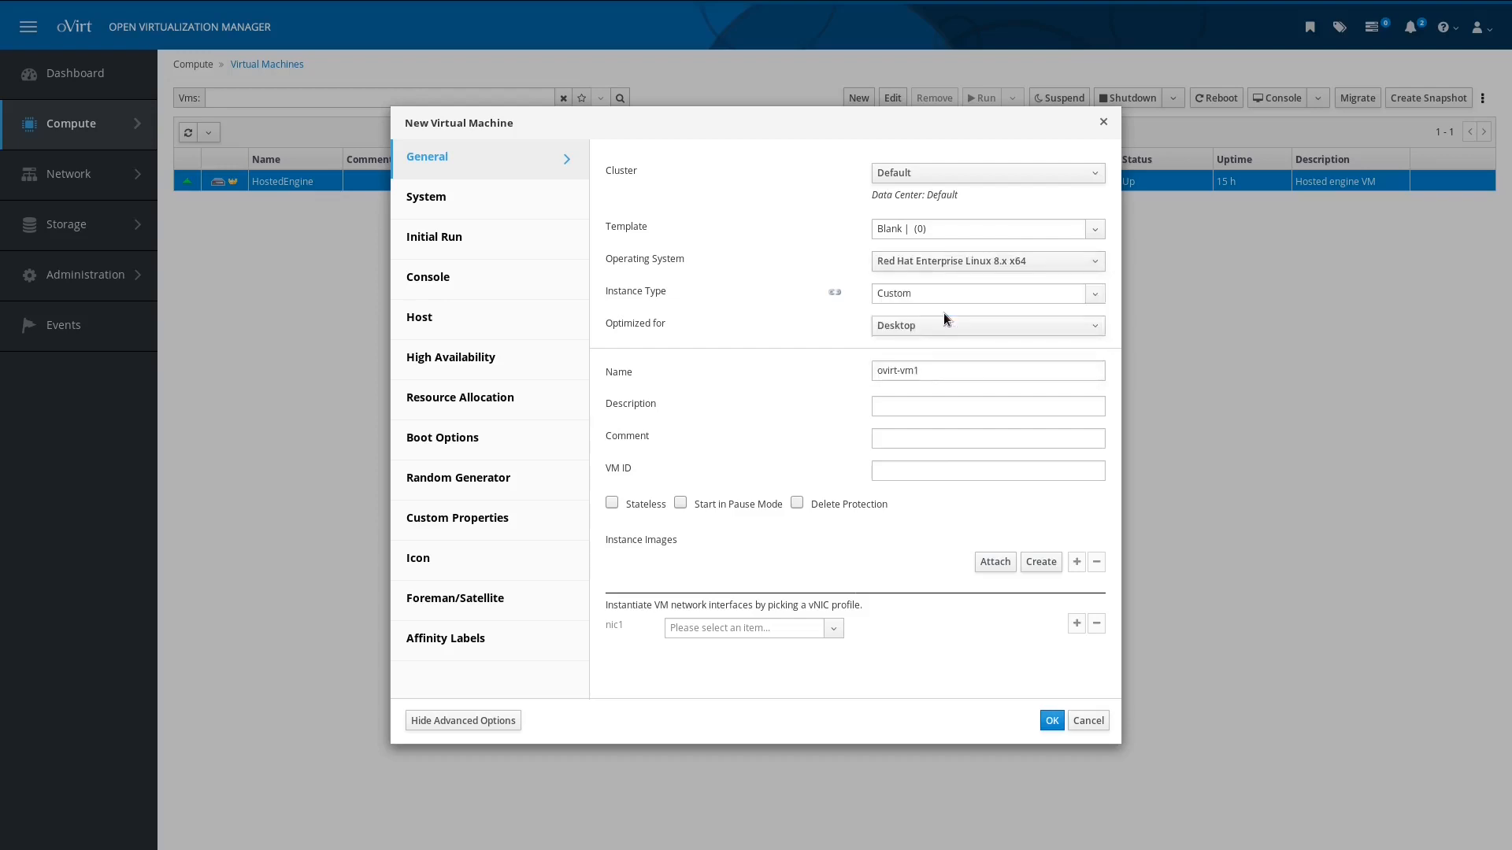
click(1094, 295)
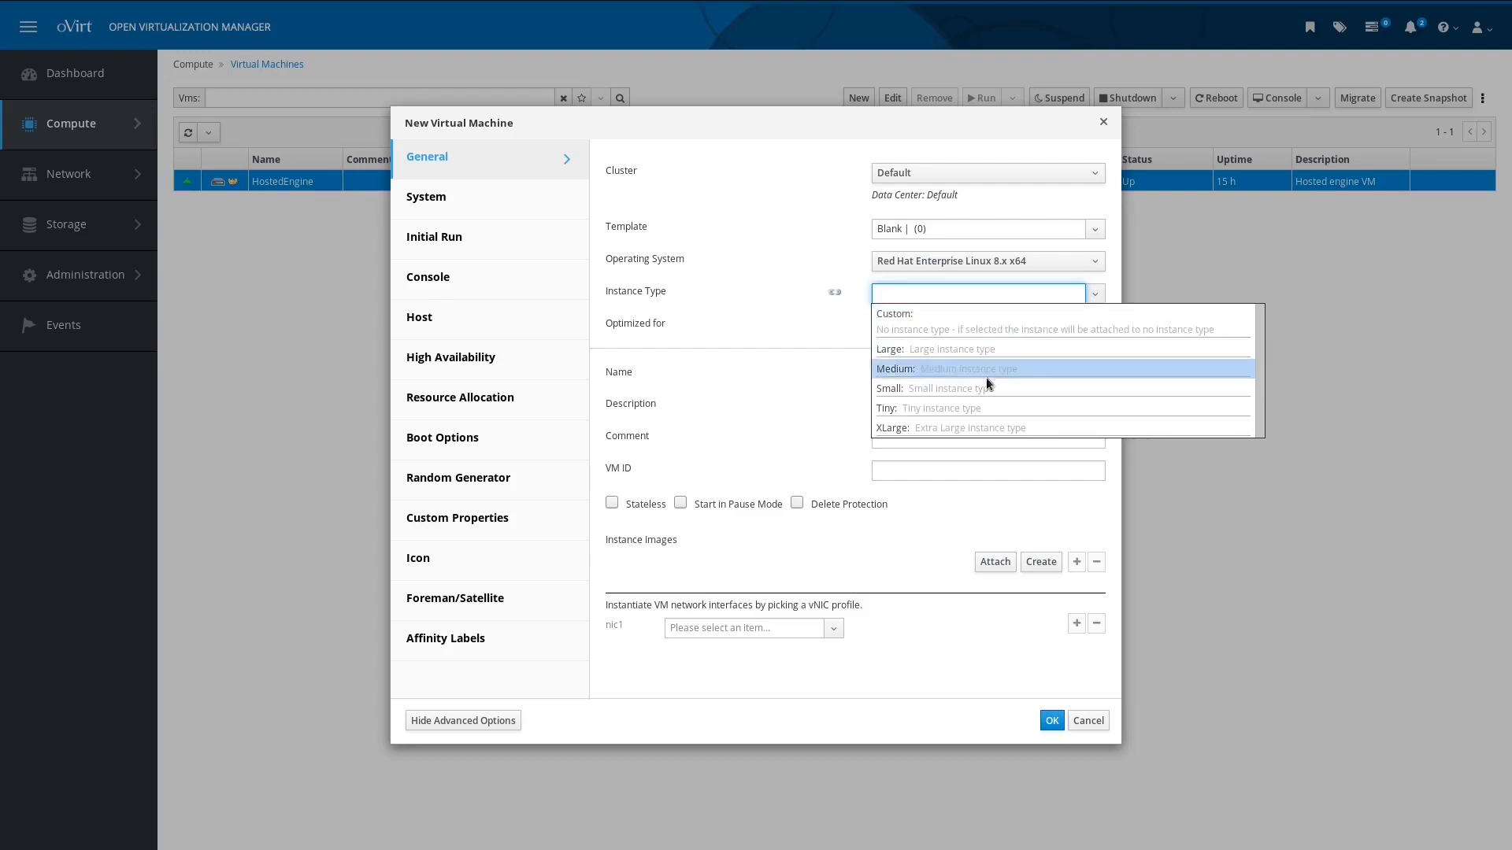
click(906, 441)
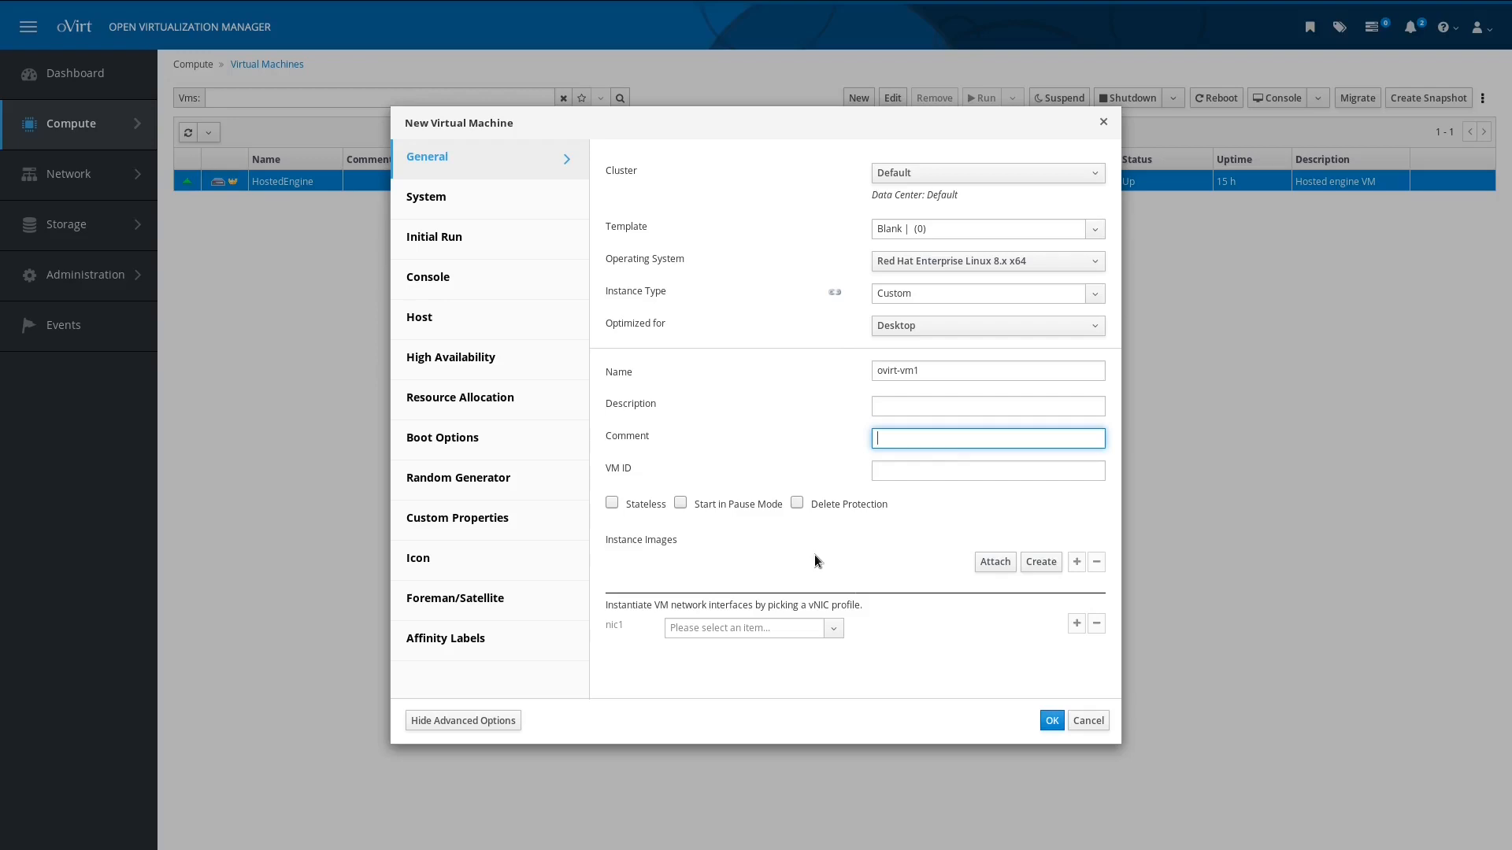
click(835, 628)
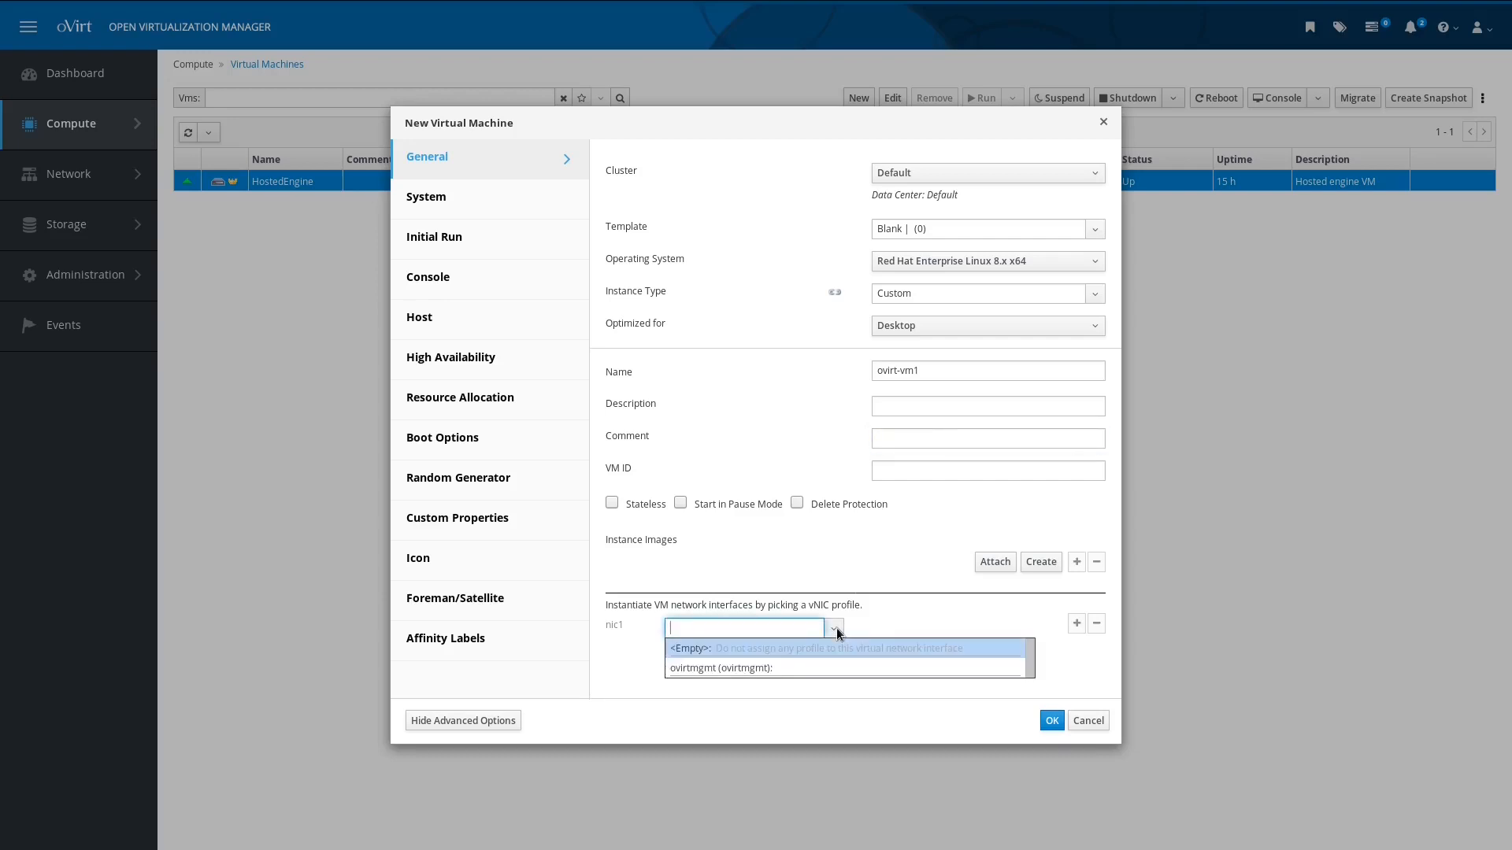
click(830, 669)
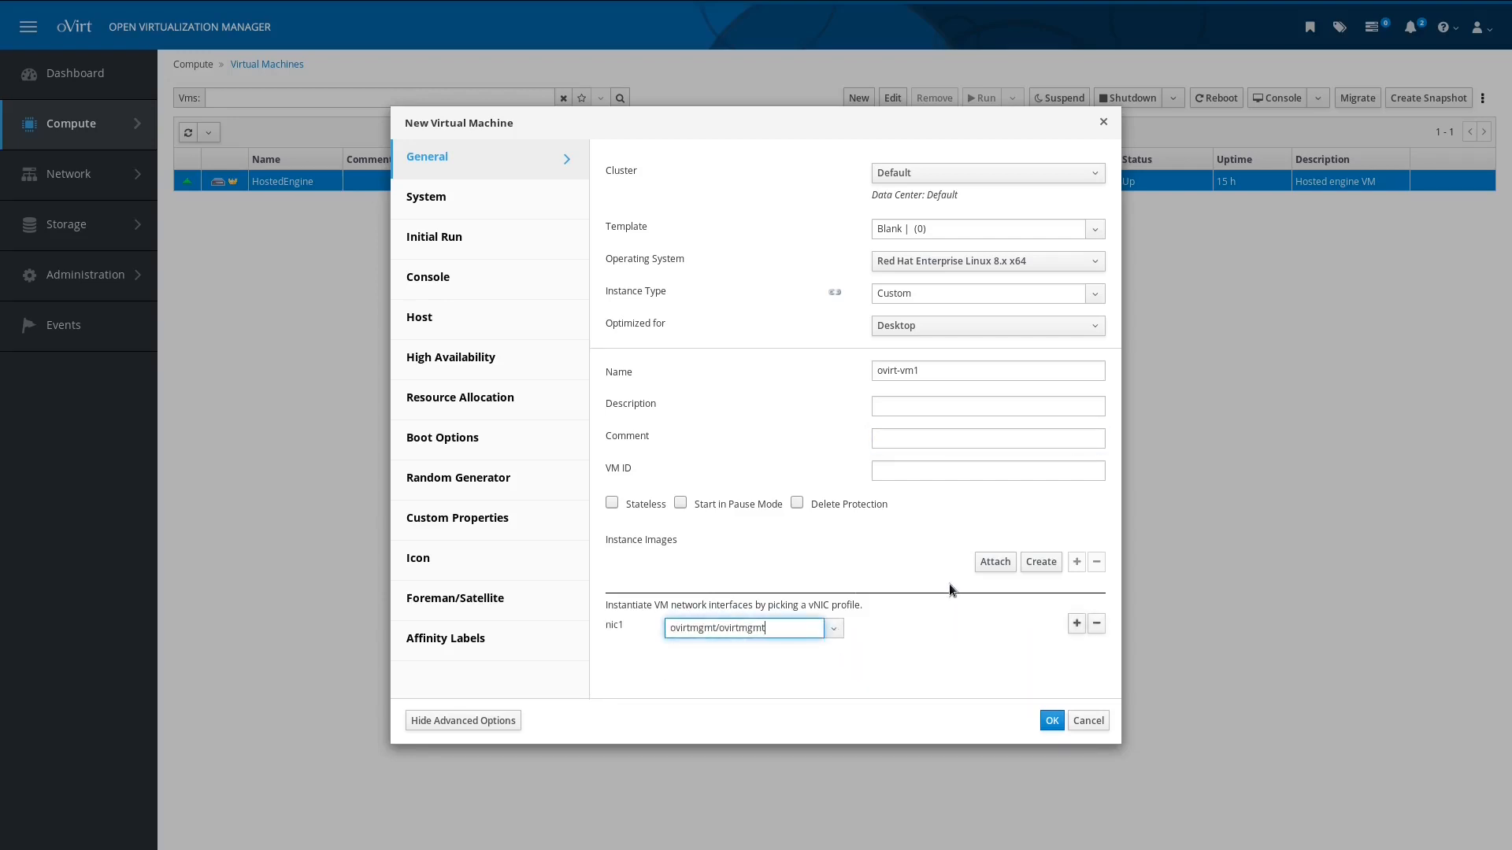
Step: Create a 20 GiB bootable disk ovirt-vm1_Disk1 under Instance Images
click(1040, 562)
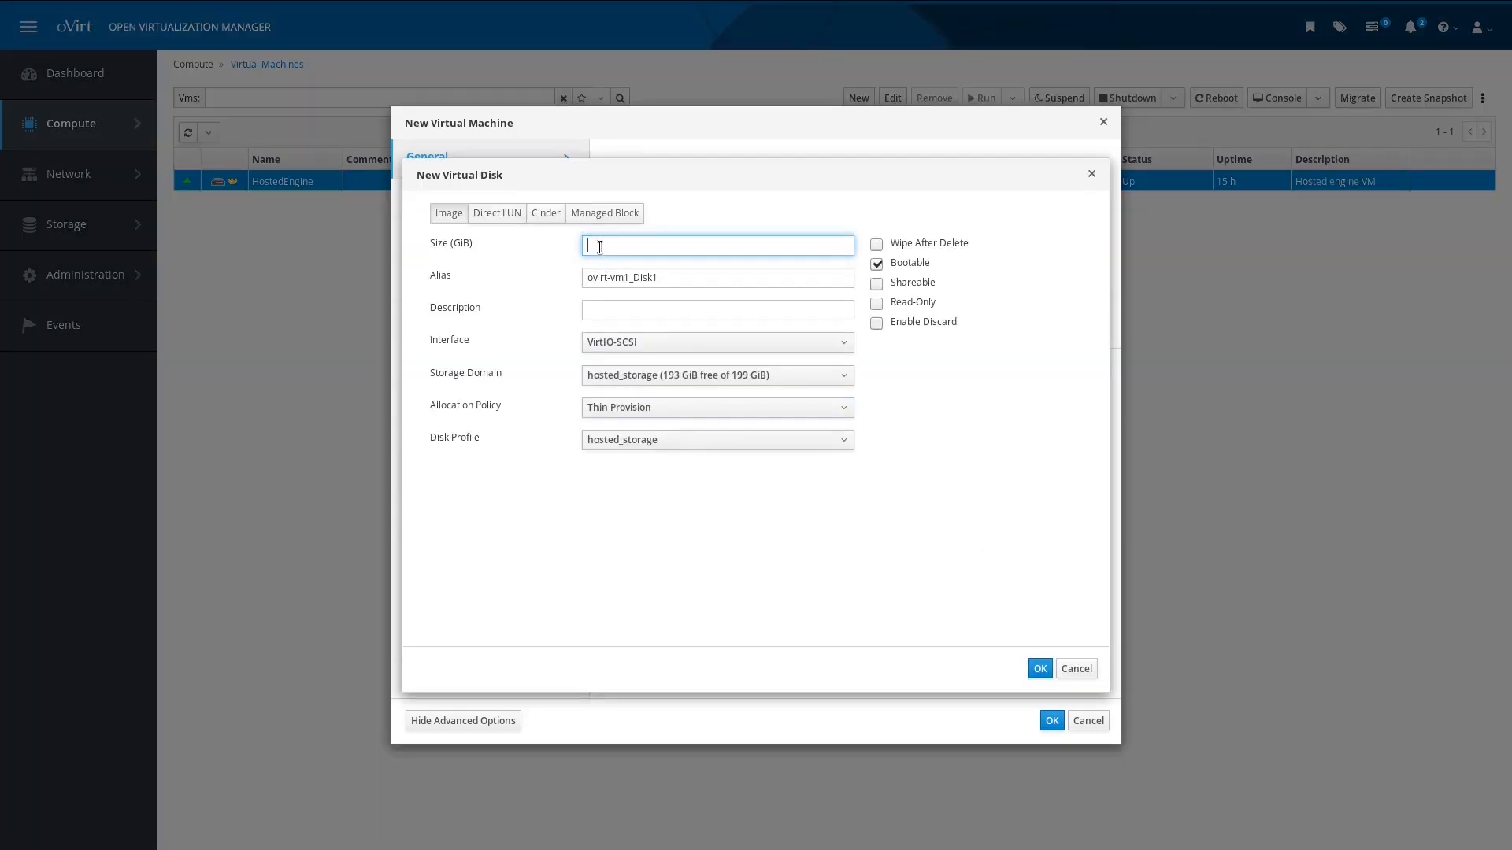
text(20)
click(1040, 668)
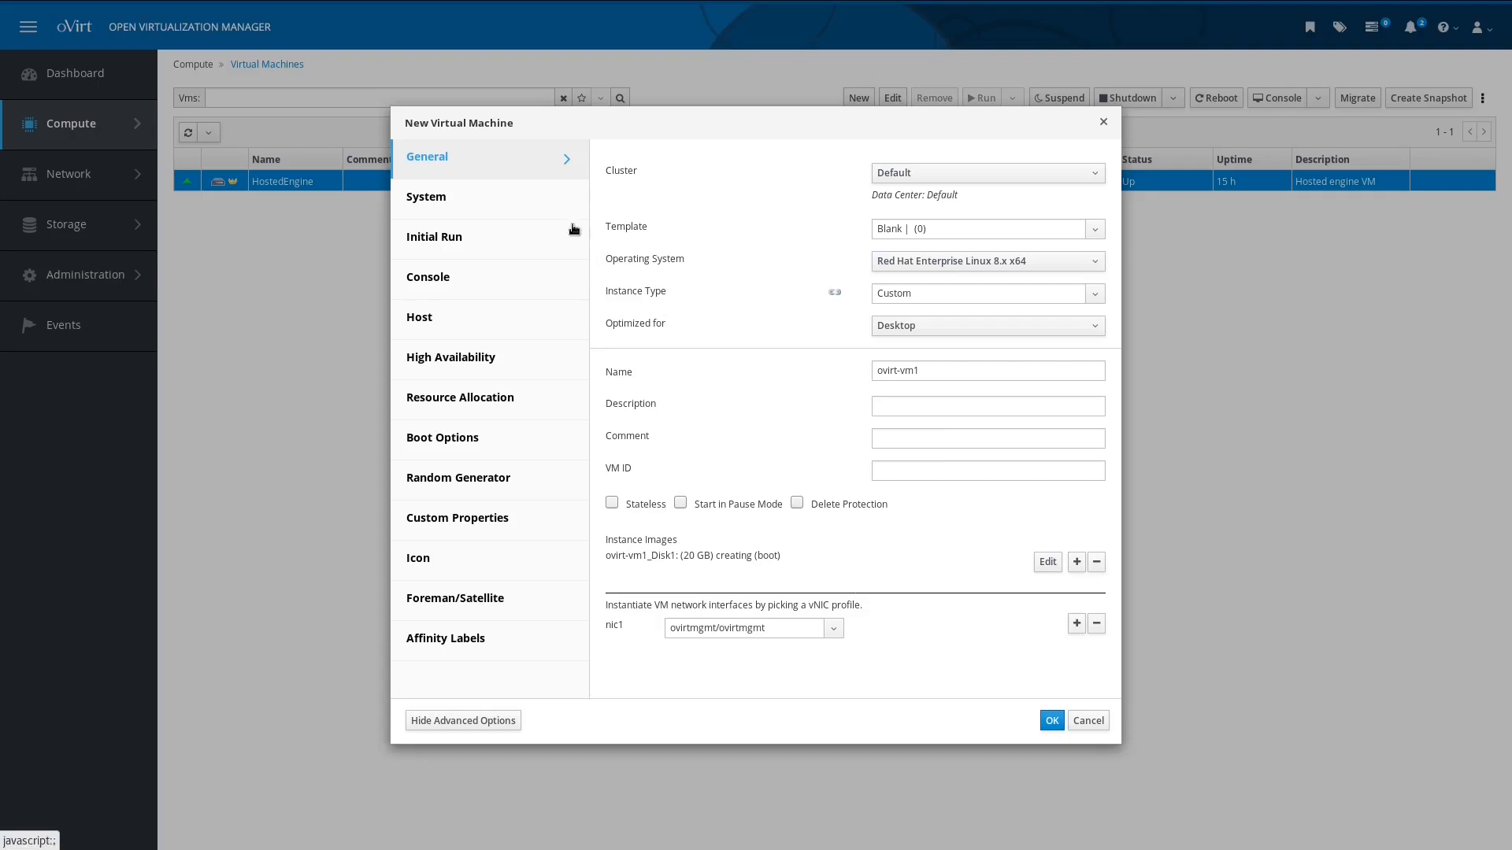
Step: Review memory and CPU on System, then show Console settings (QXL, SPICE + VNC)
click(517, 202)
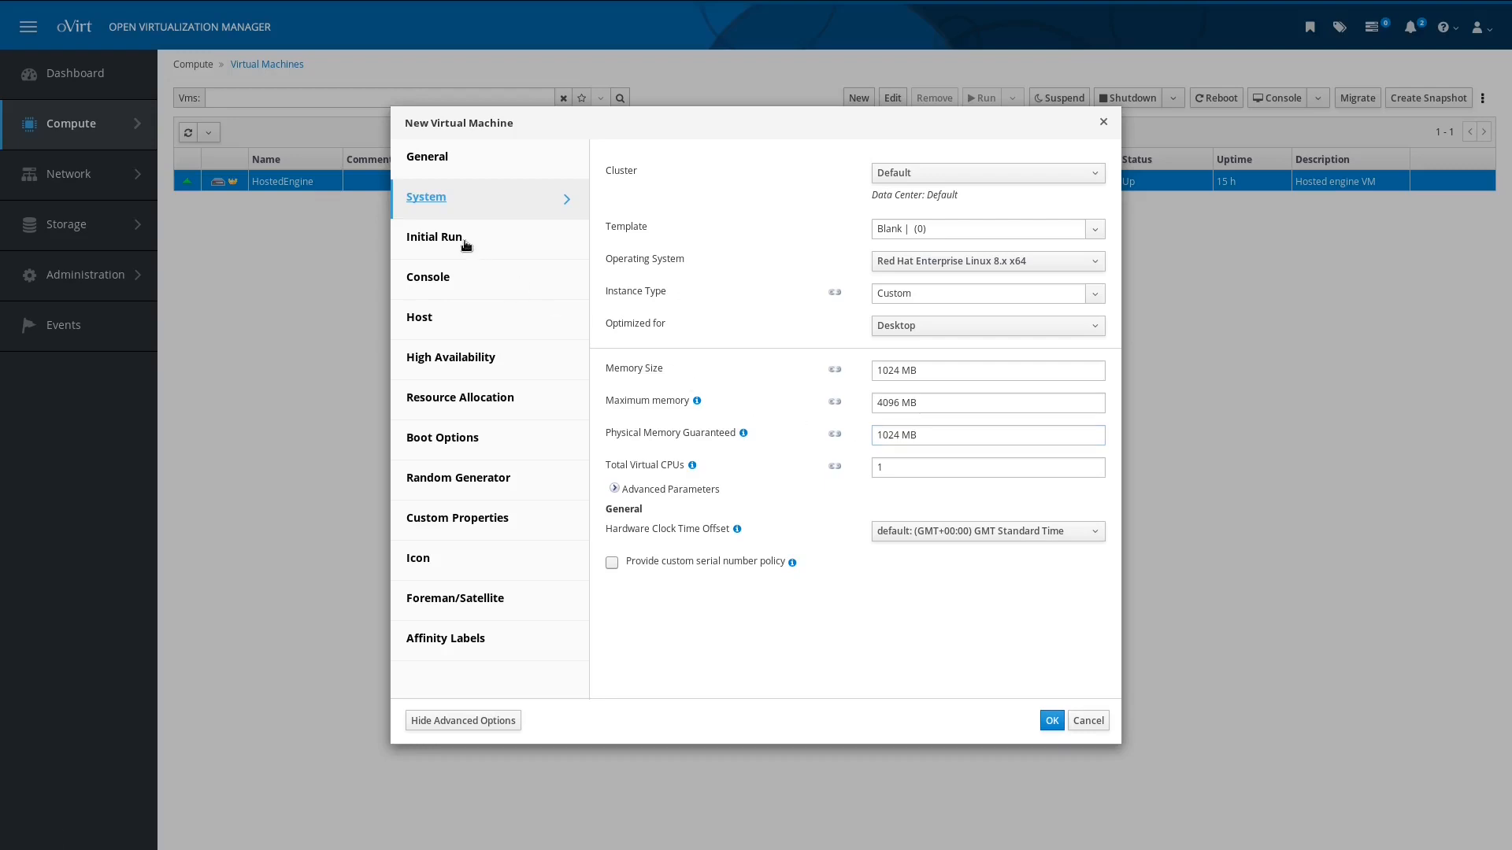
click(464, 282)
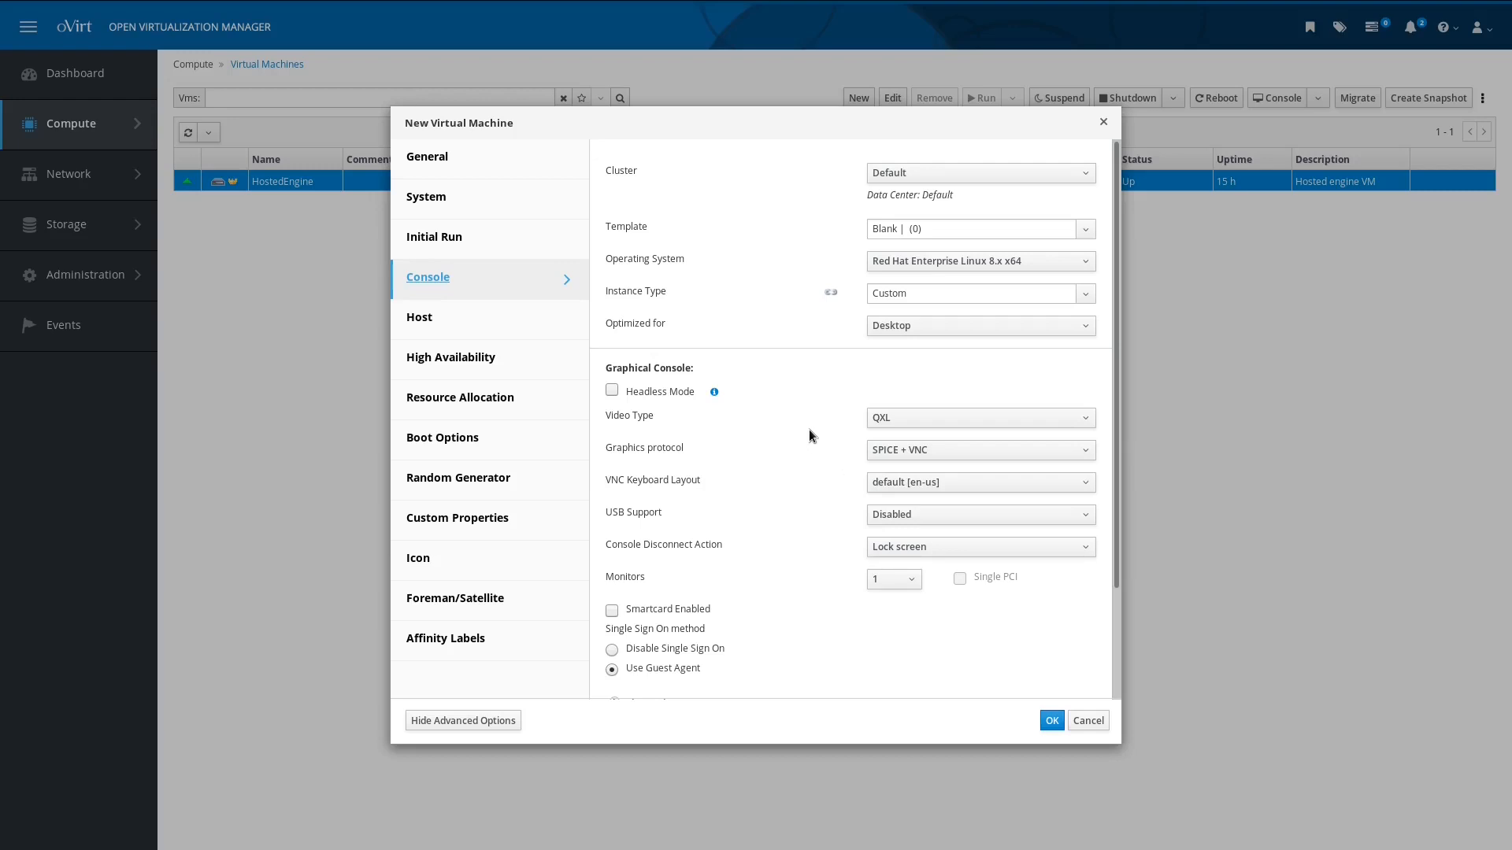
Step: Review the host, high availability and affinity label sections, then create the virtual machine
click(536, 314)
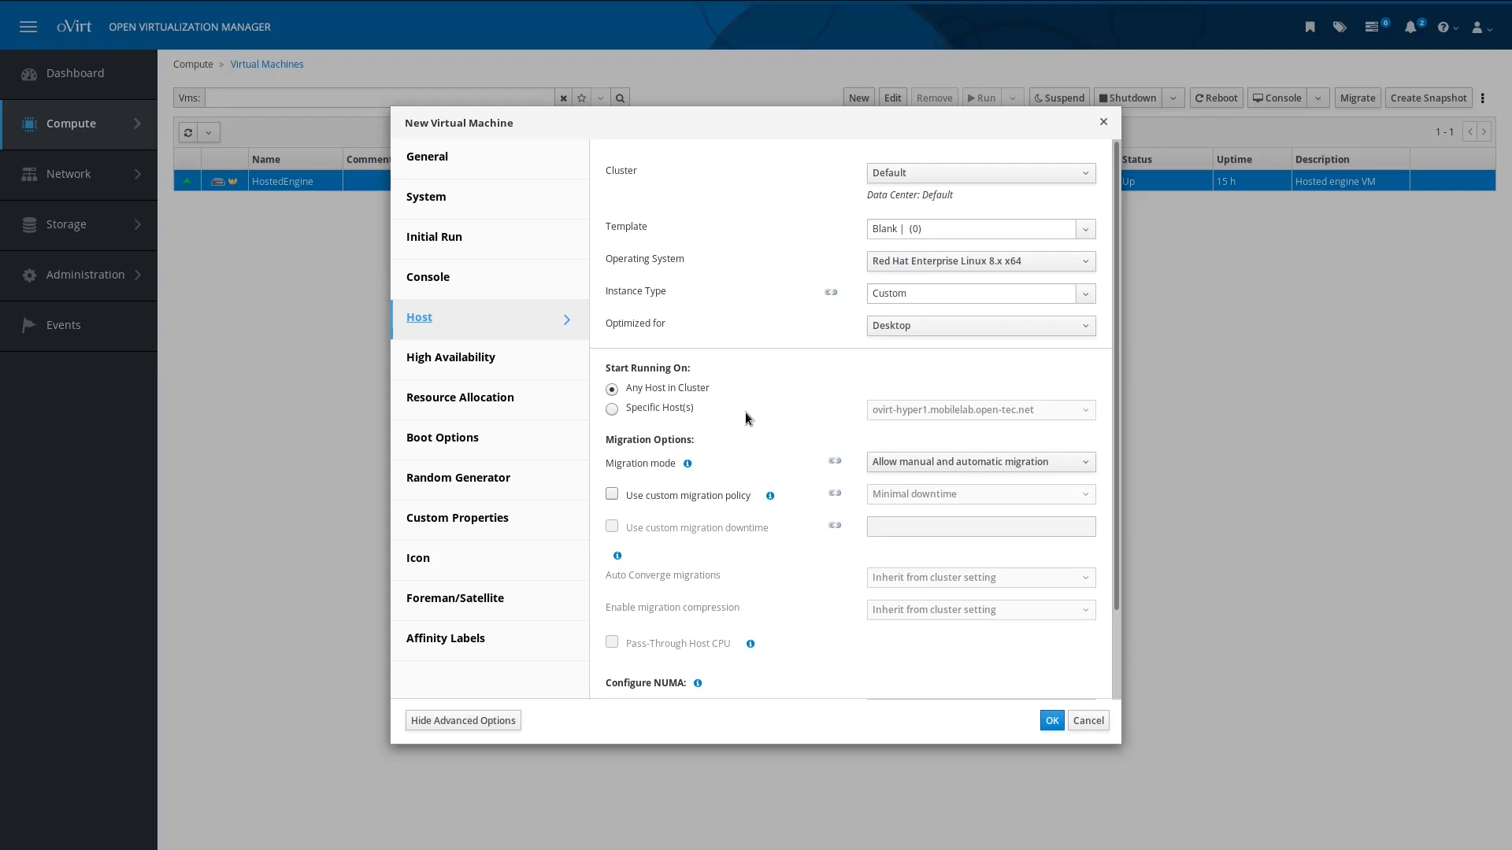
click(456, 356)
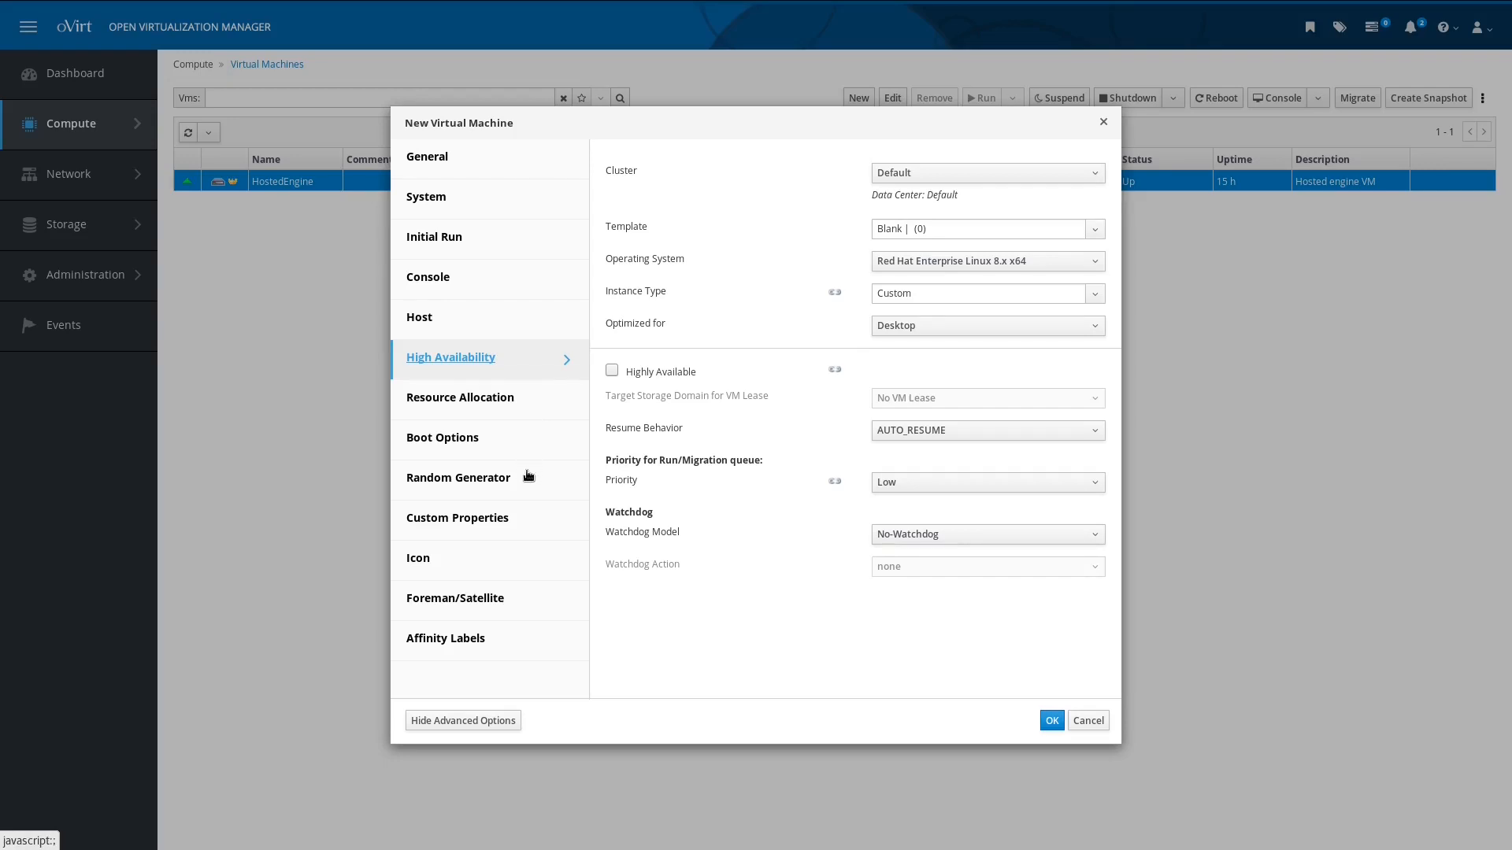
click(528, 641)
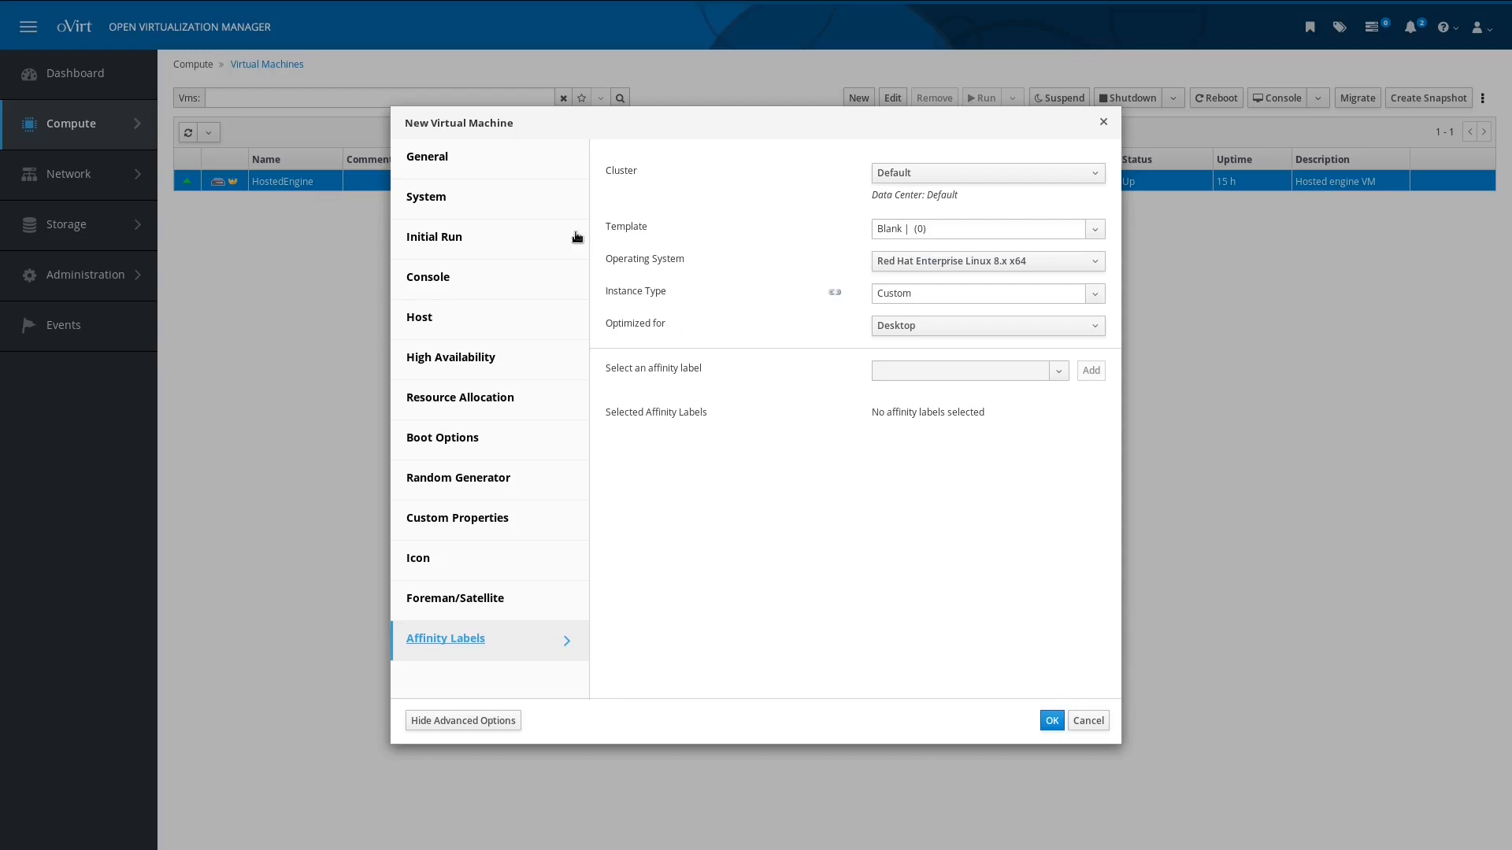
click(1052, 722)
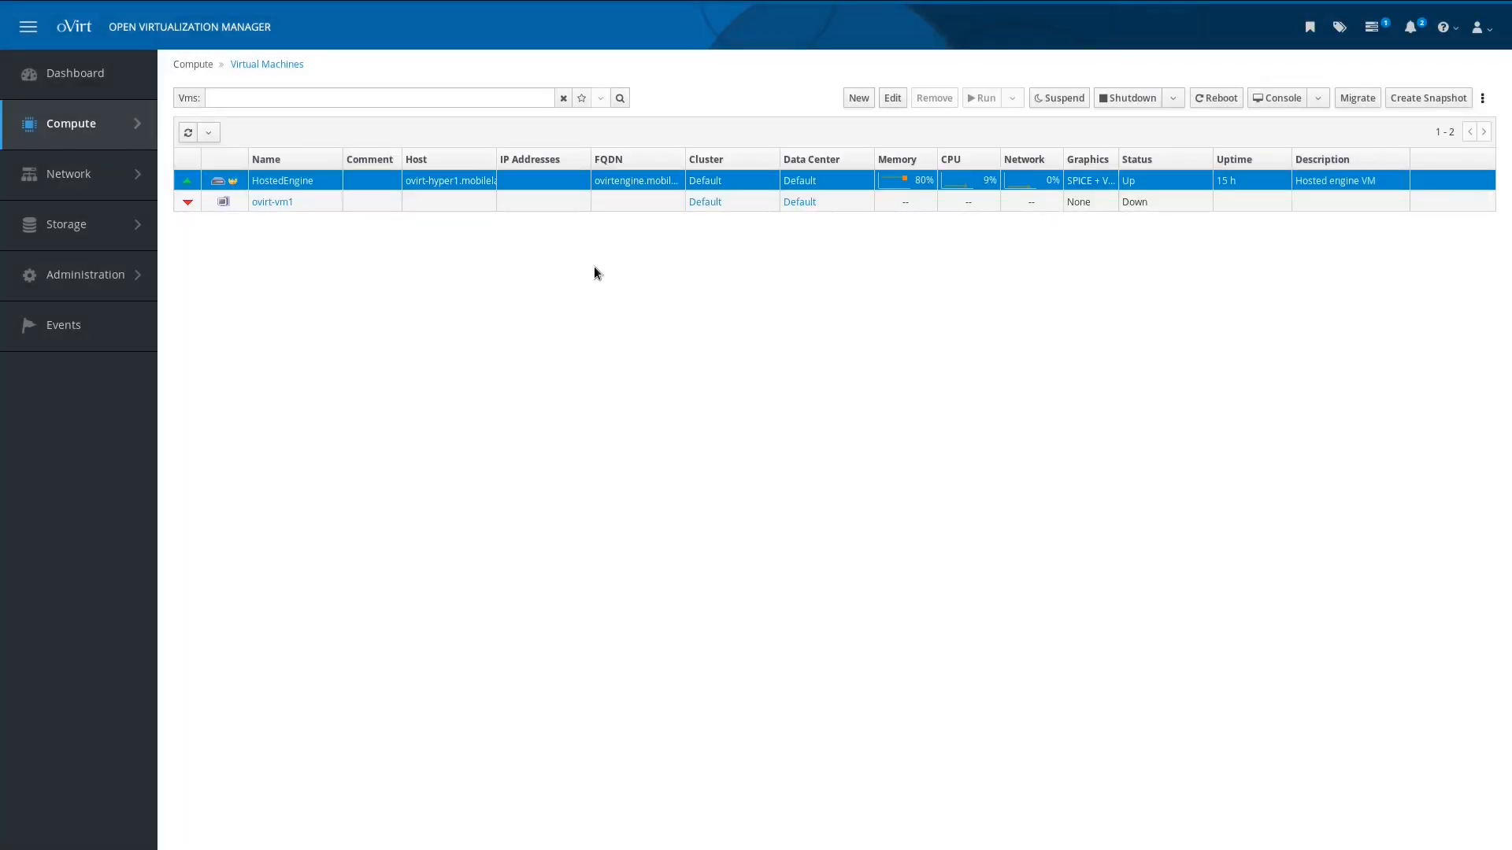
Step: Open Run Once for ovirt-vm1 and attach the CentOS-Stream-x86_64-dvd1.iso CD image
click(444, 205)
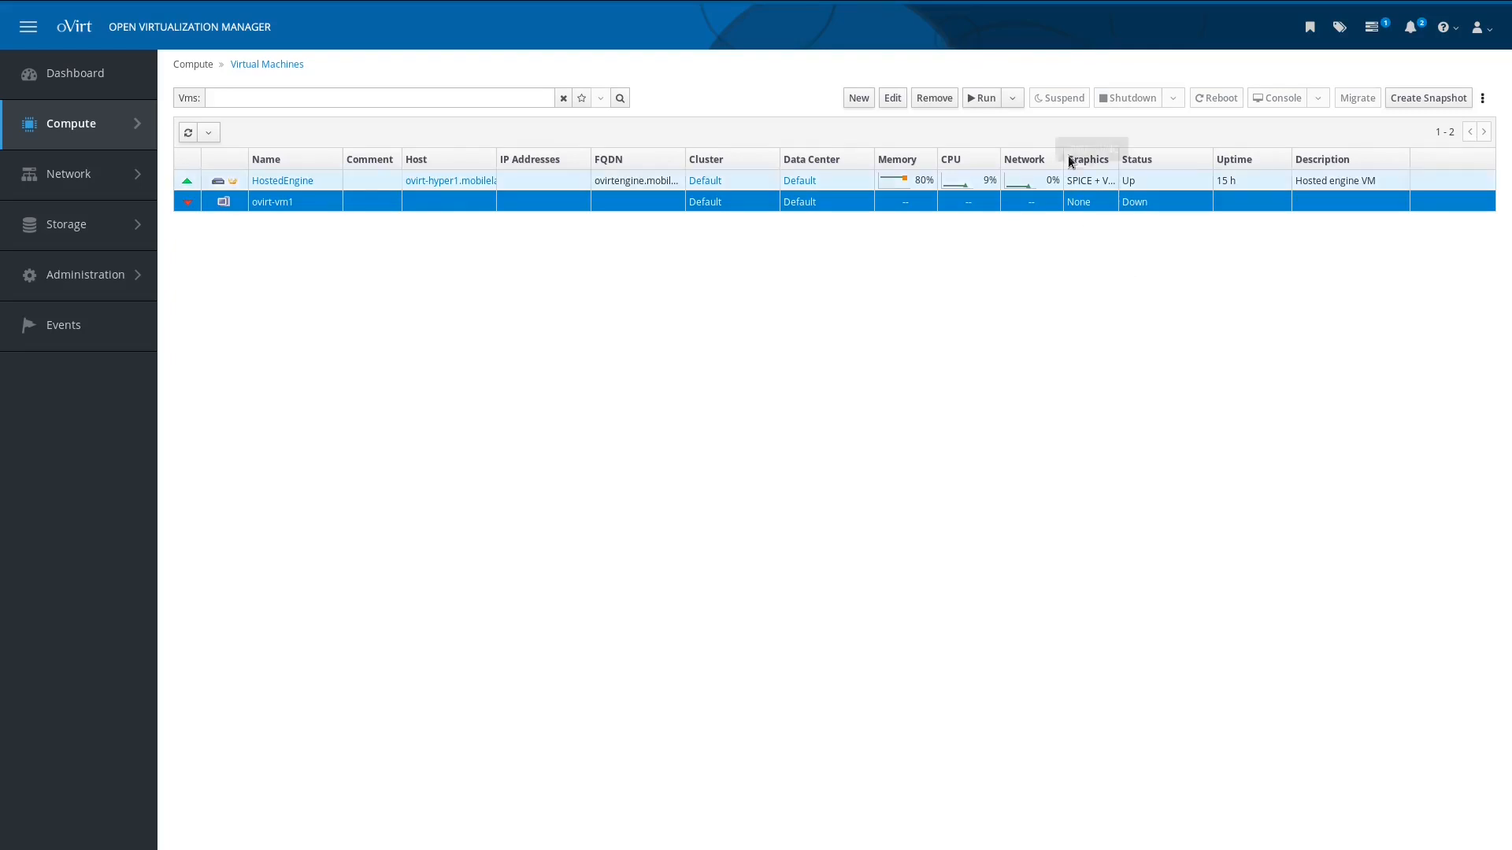
click(1012, 101)
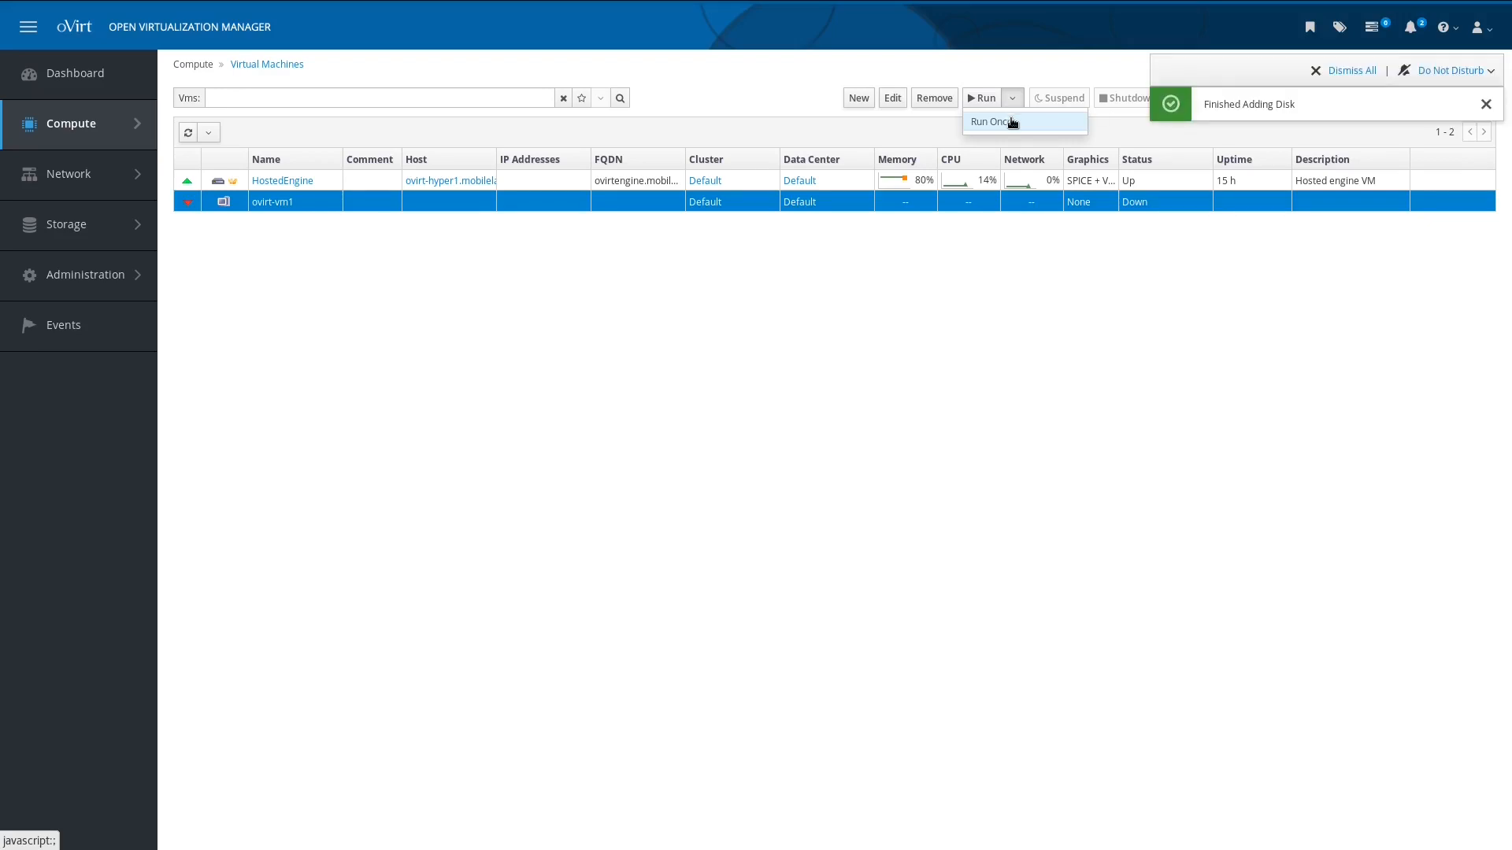
click(1011, 122)
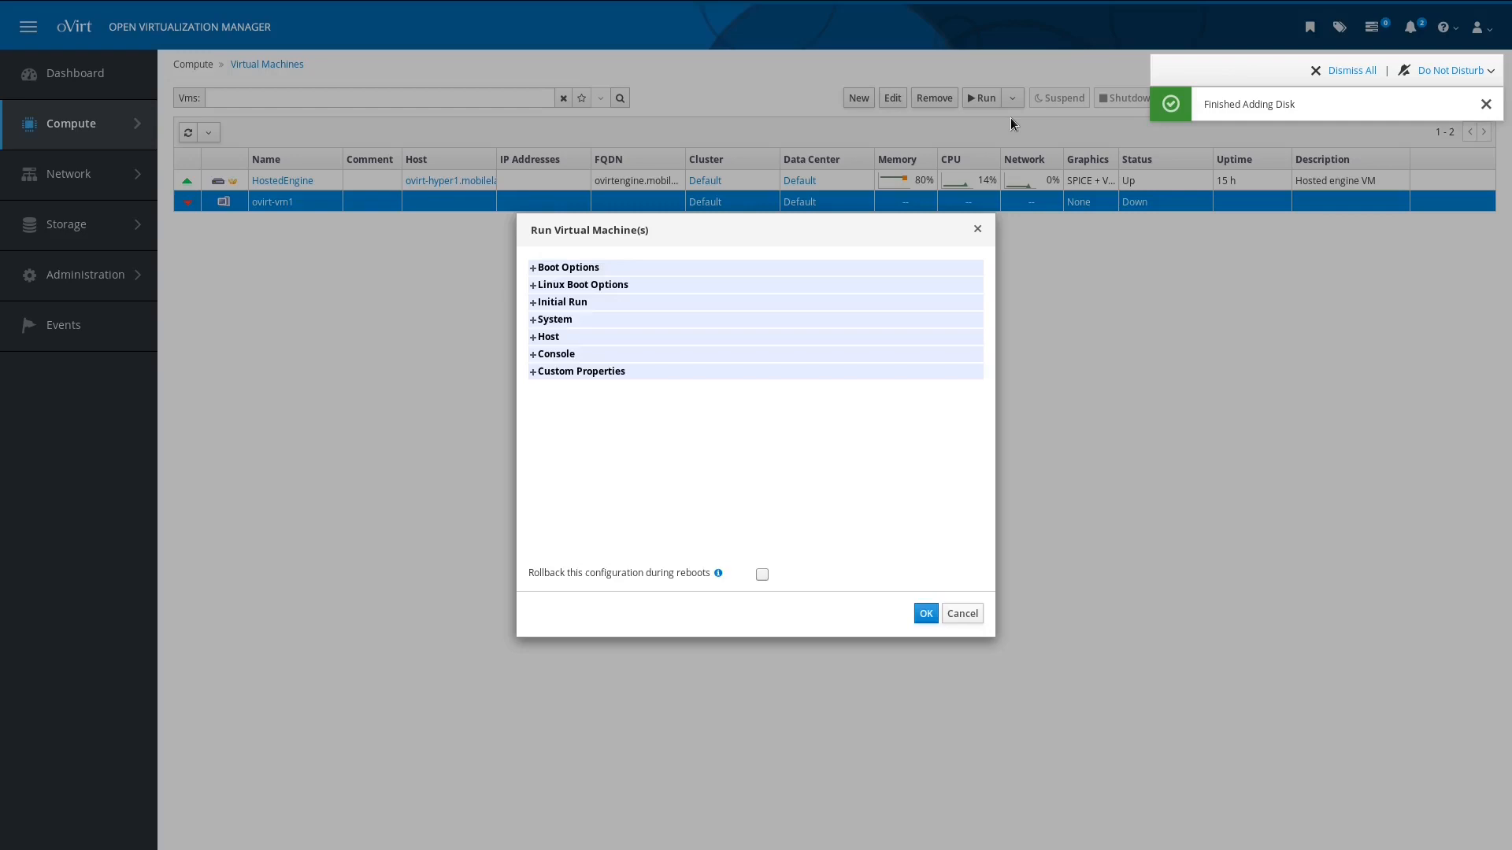
click(566, 268)
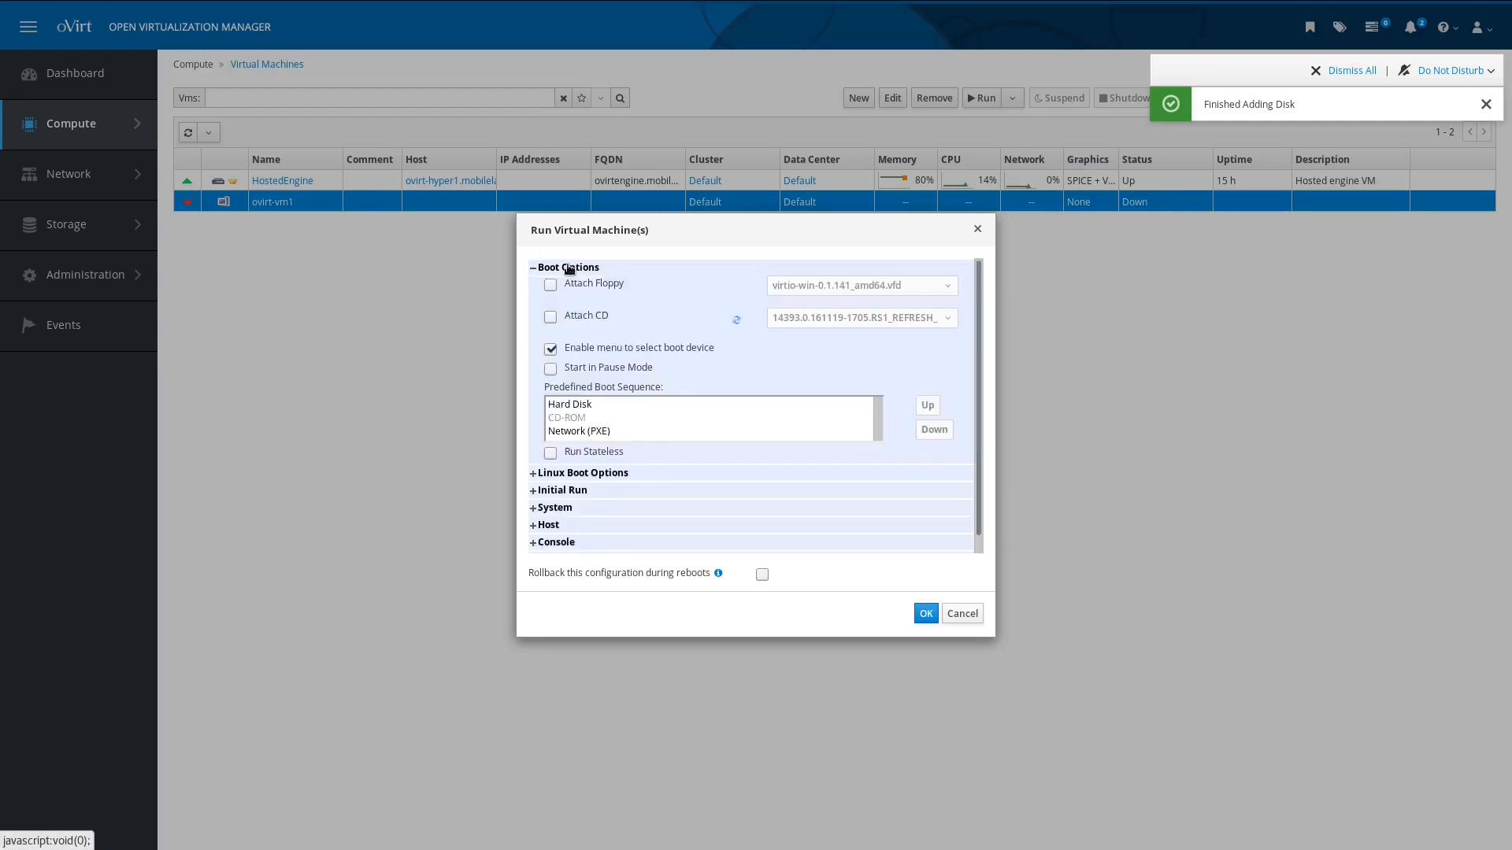
click(592, 315)
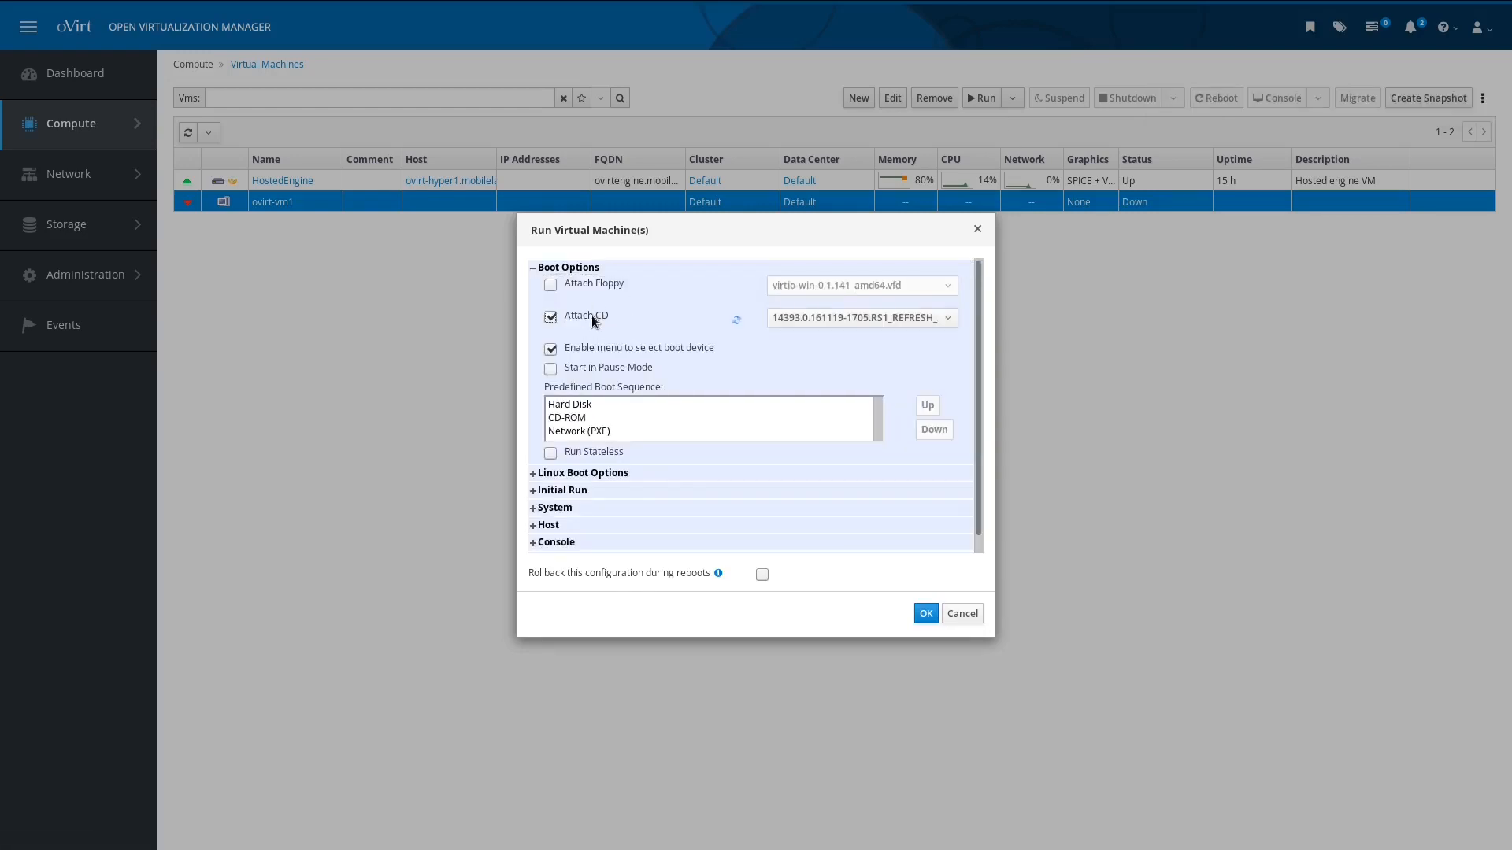
click(893, 324)
scroll(817, 414, down, 2)
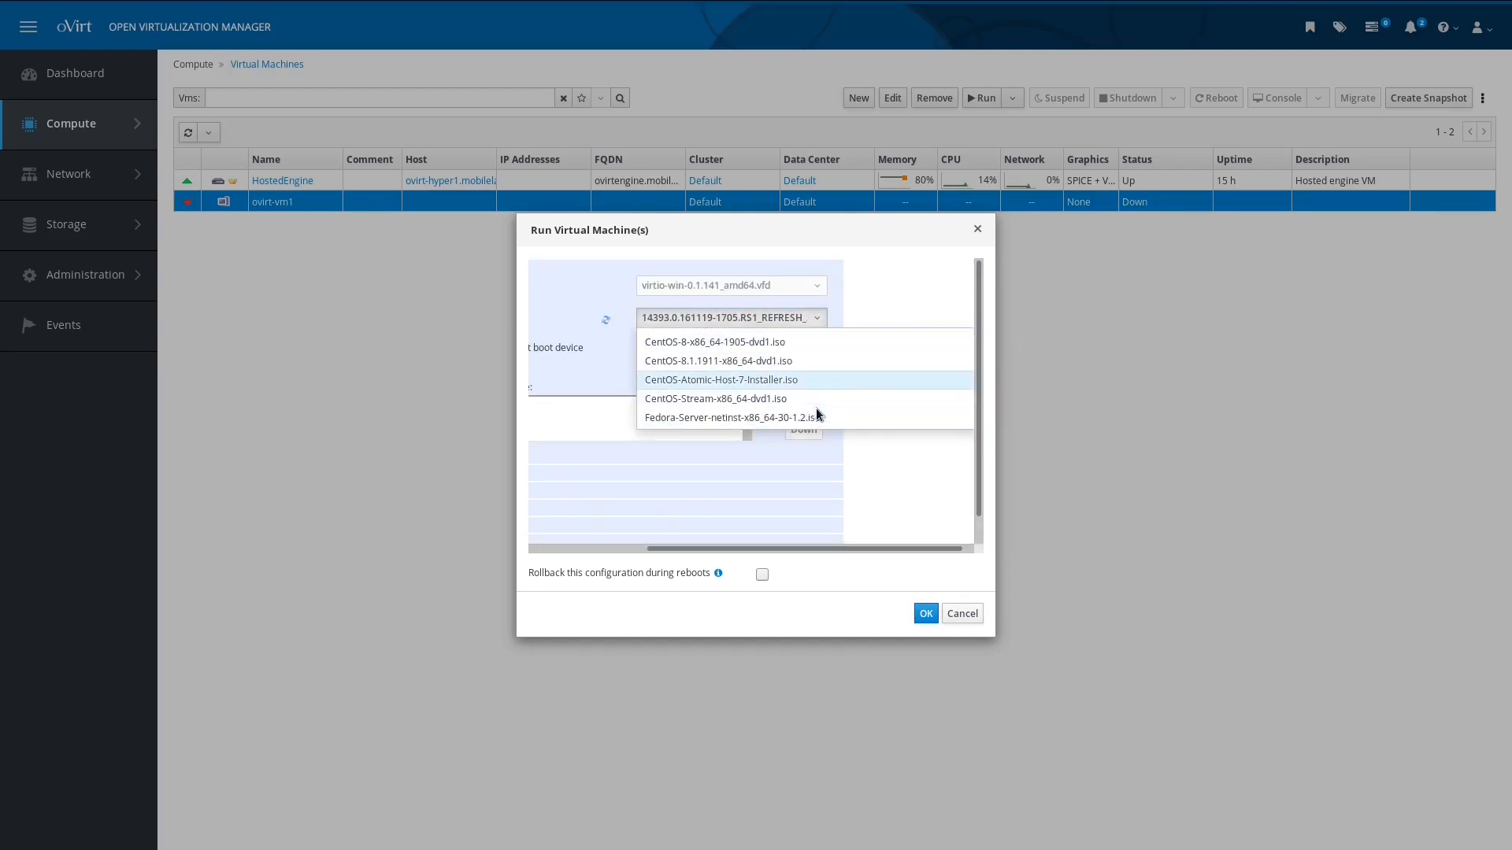
click(778, 396)
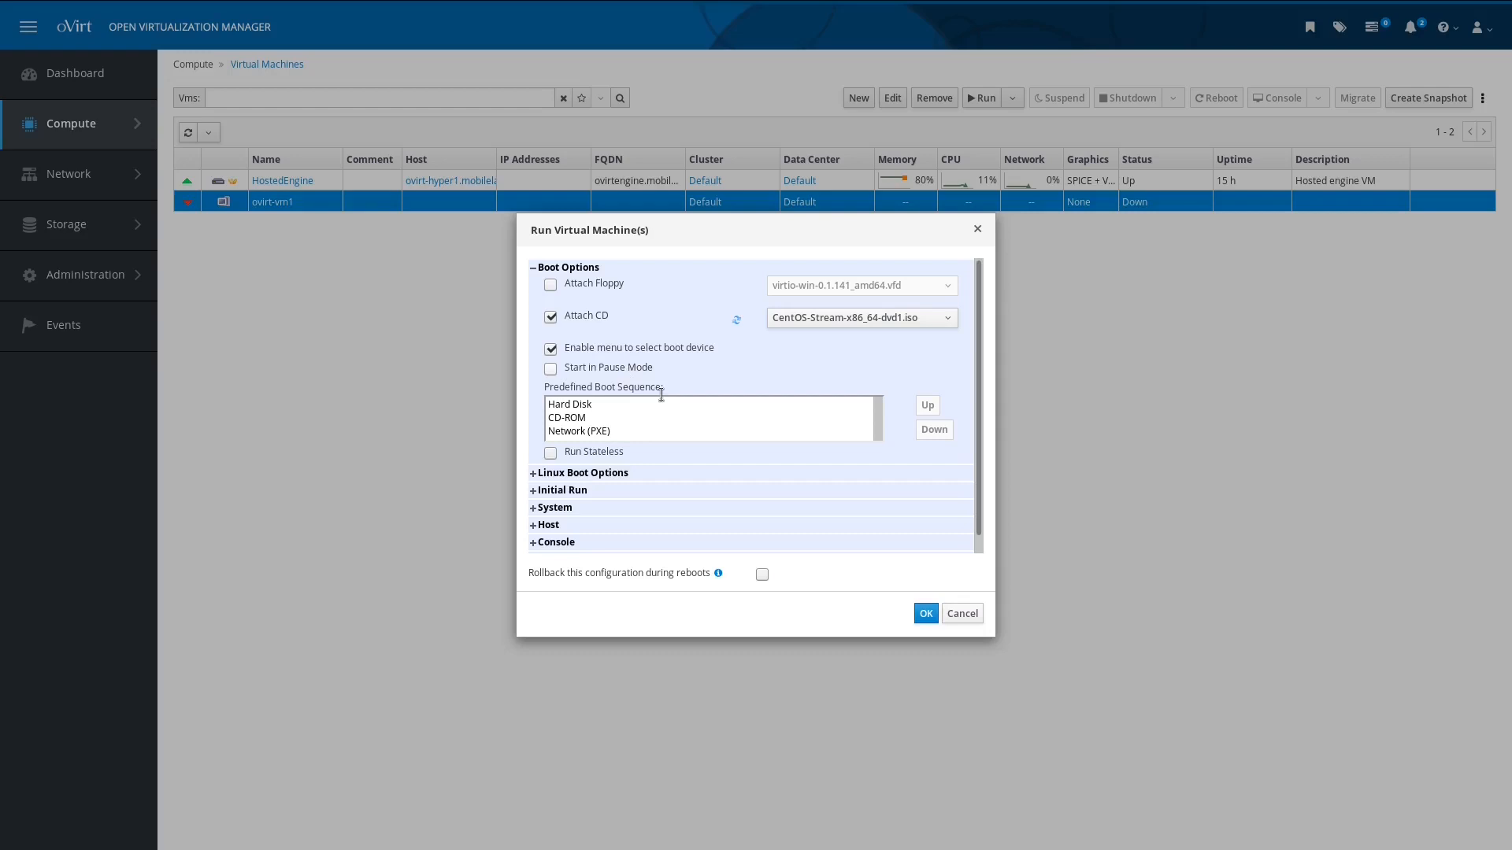
Step: Move CD-ROM to the top of the boot order, disable the boot menu, and enable rollback on reboot
scroll(663, 414, down, 1)
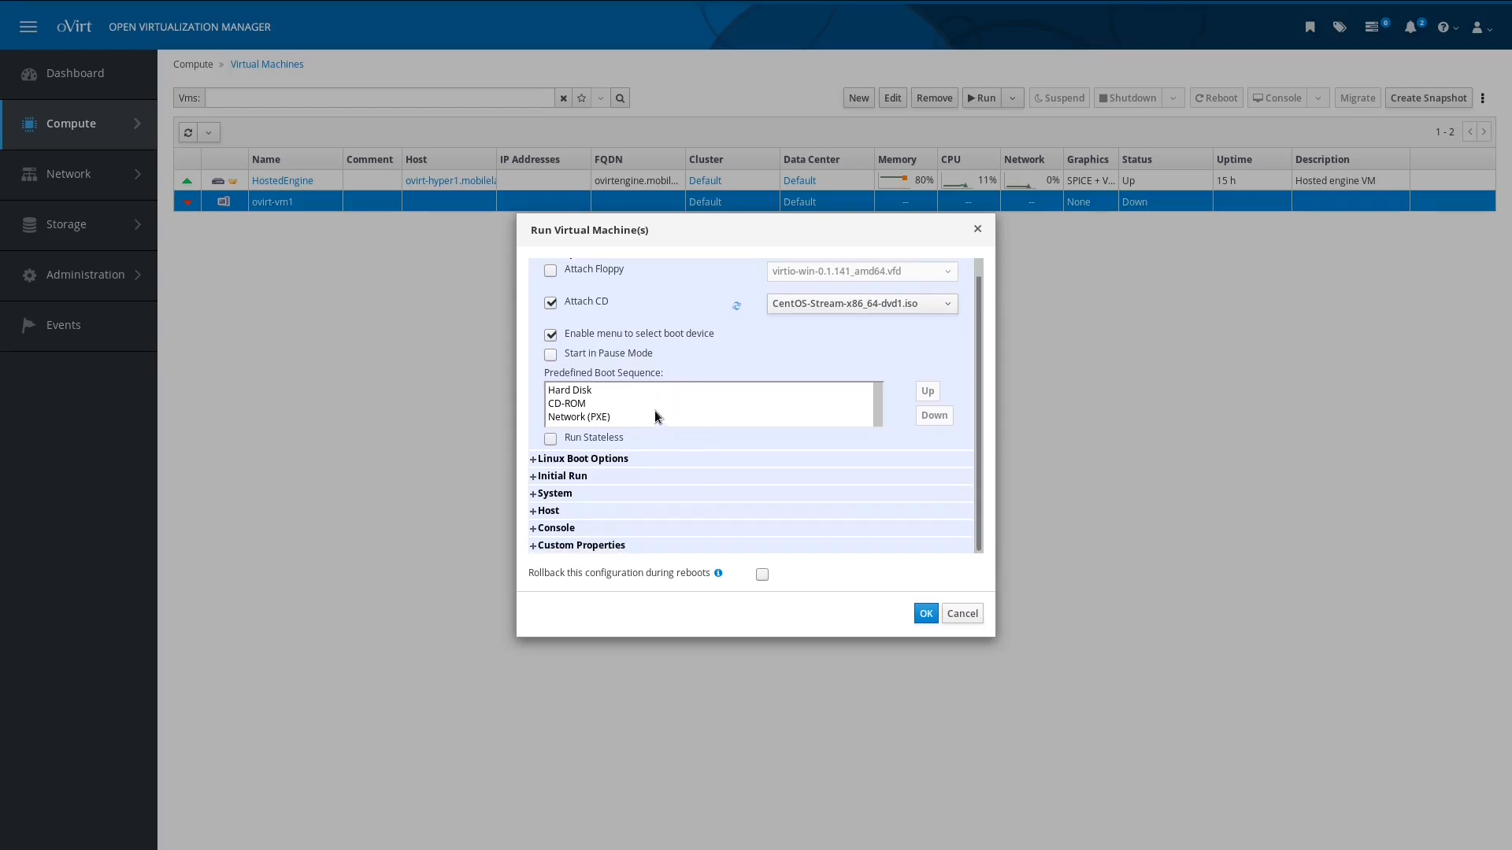
click(612, 401)
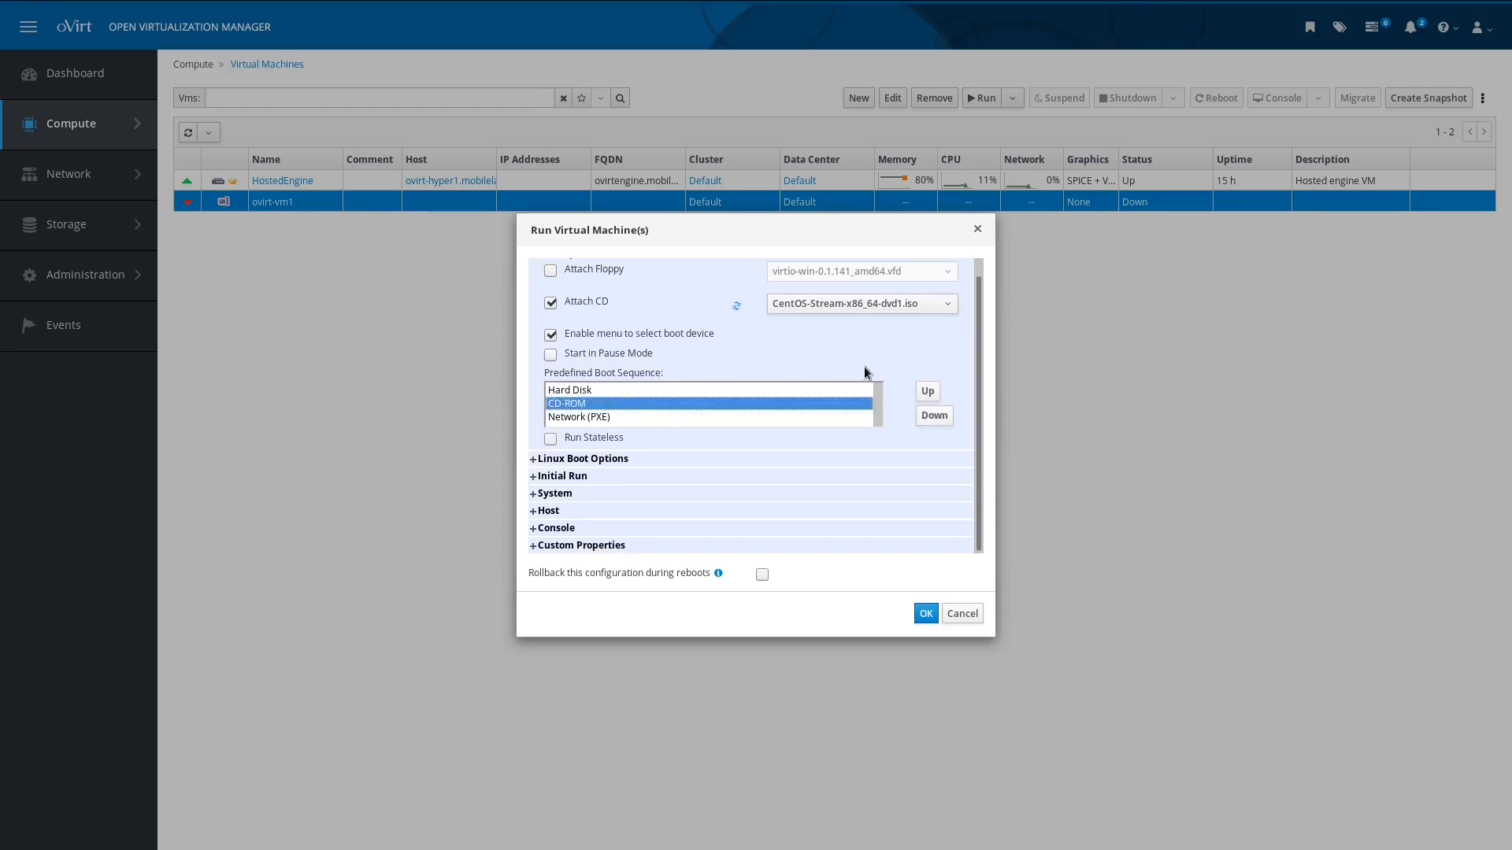
click(921, 395)
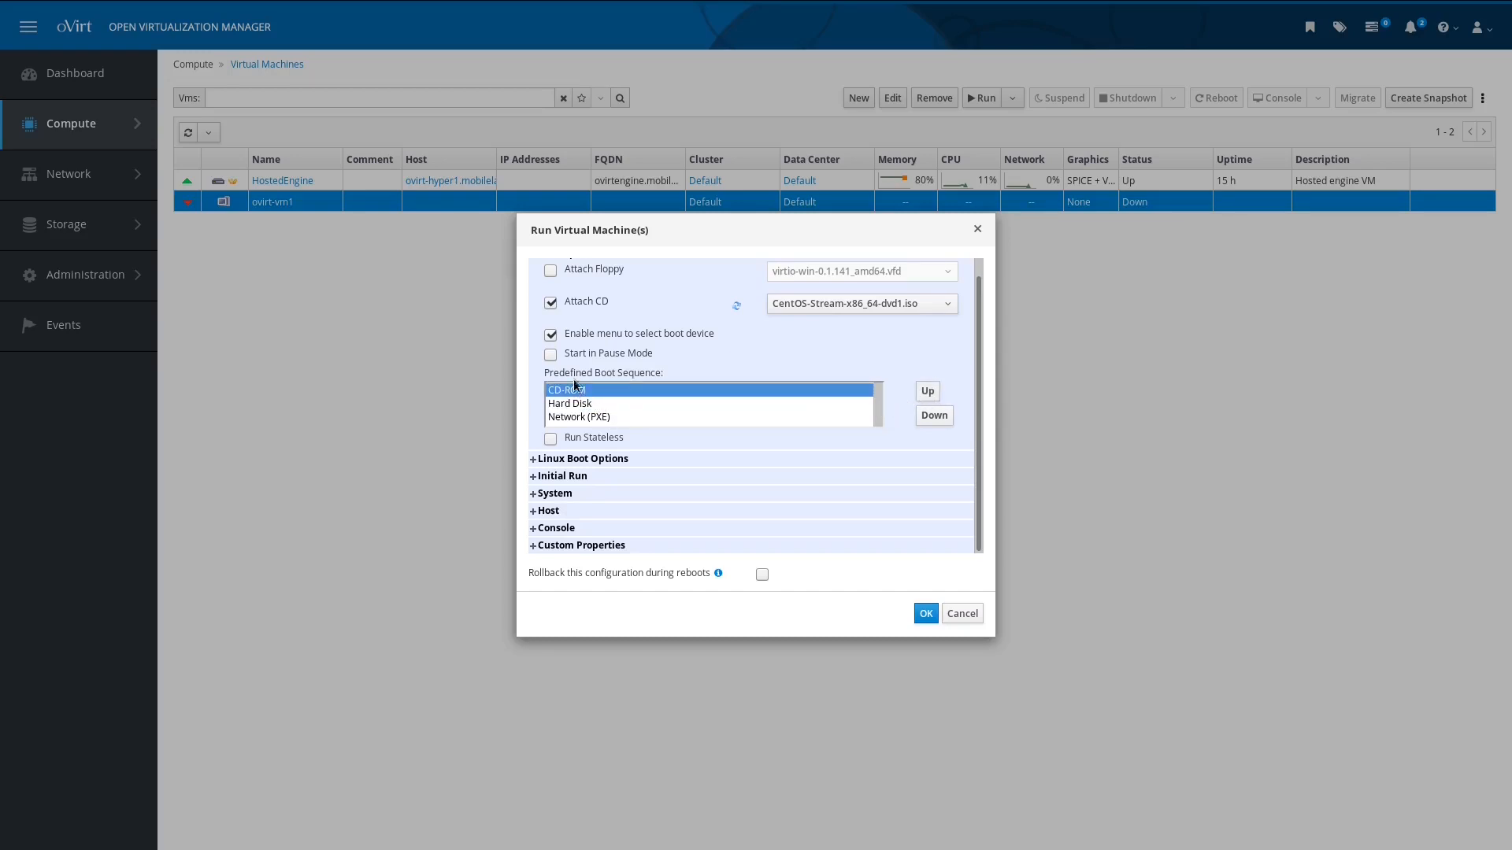
click(552, 337)
click(761, 576)
Step: Run ovirt-vm1 with the one-time settings and open its console.vv in Remote Viewer
click(920, 611)
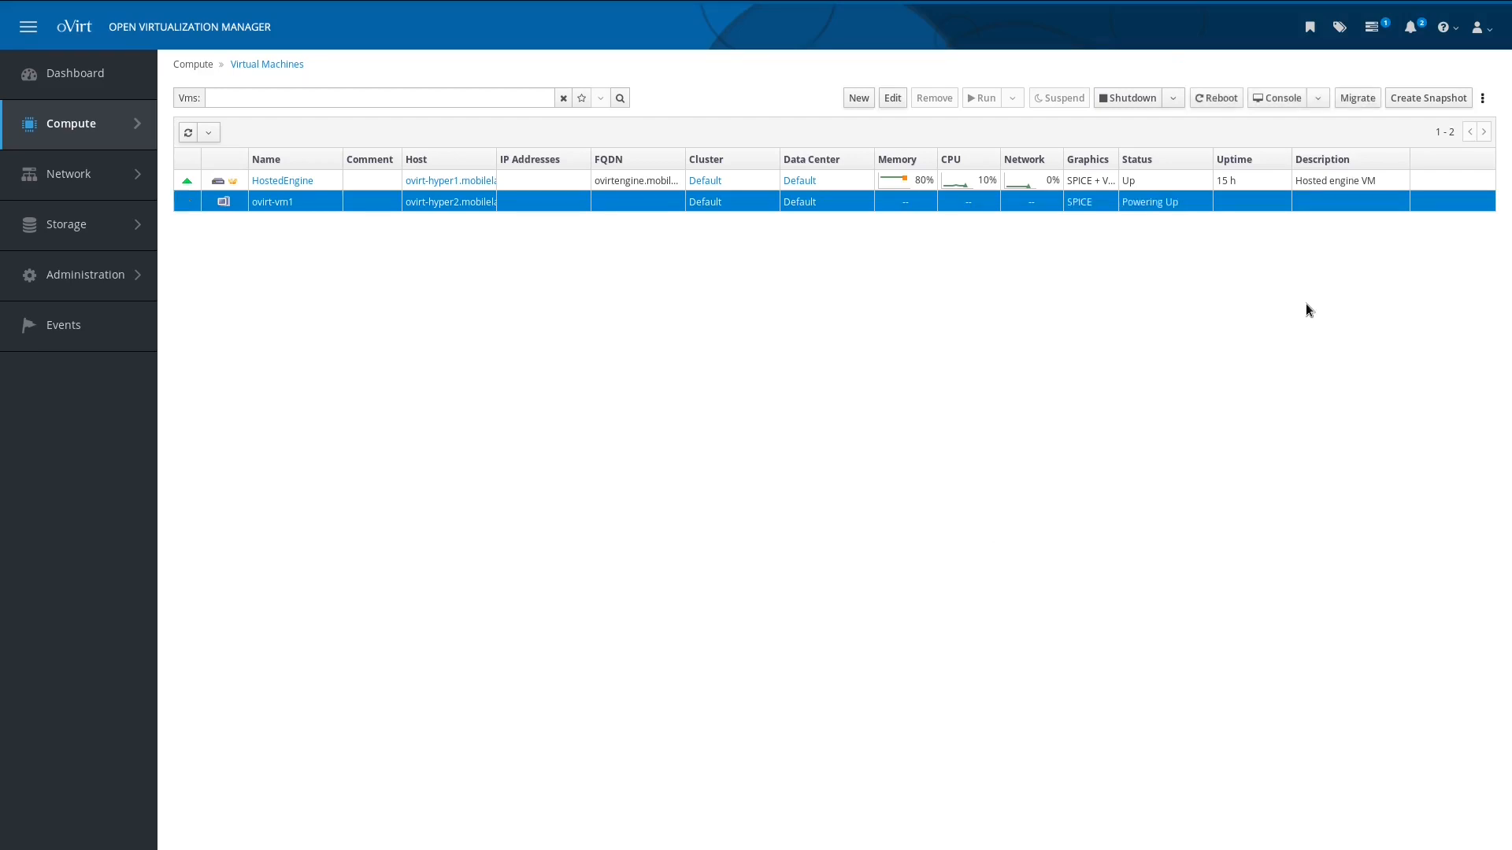
click(1277, 96)
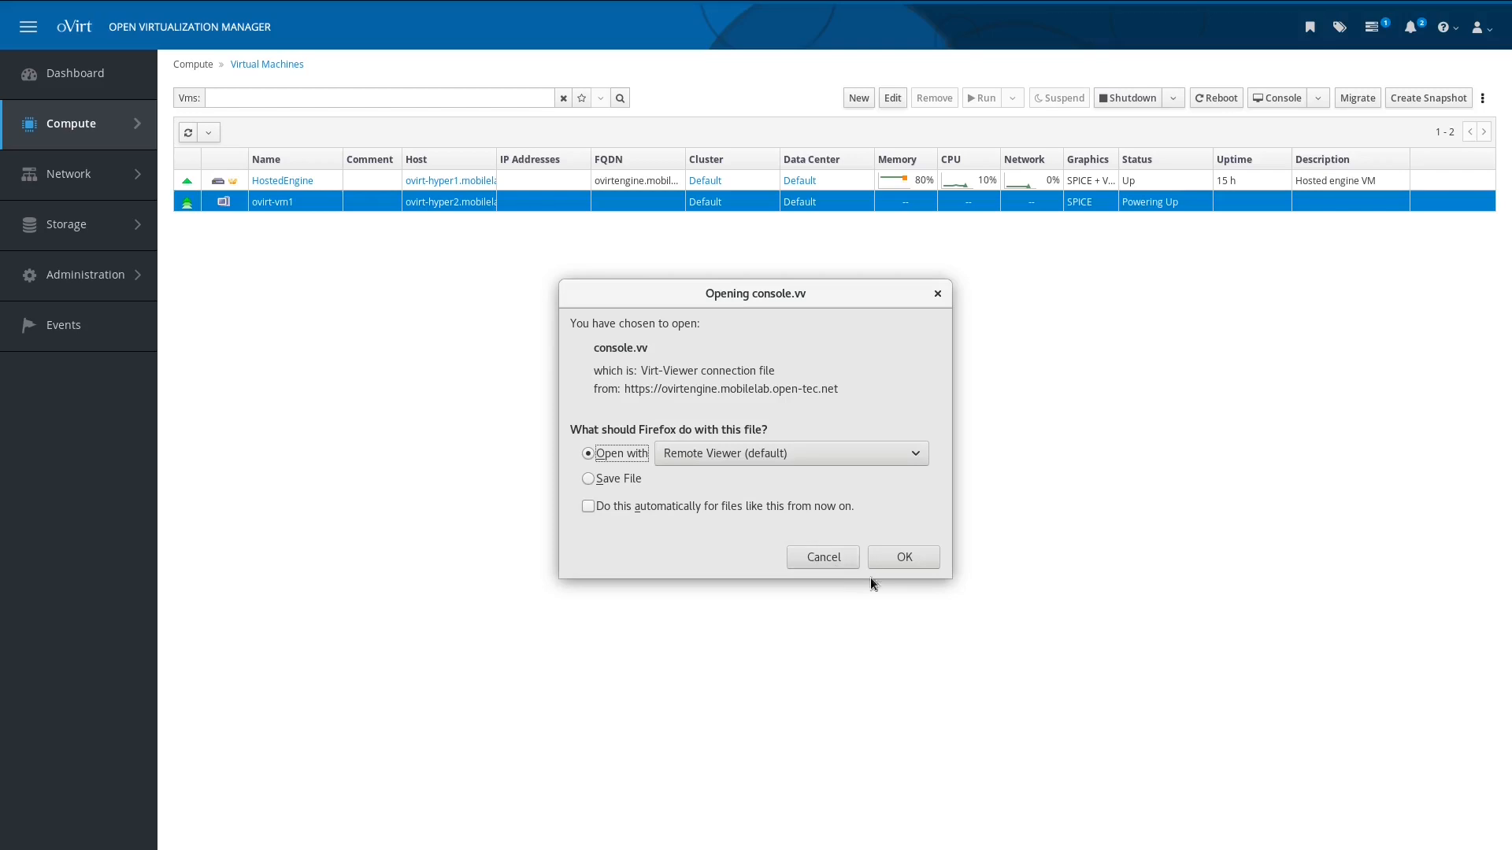
click(893, 556)
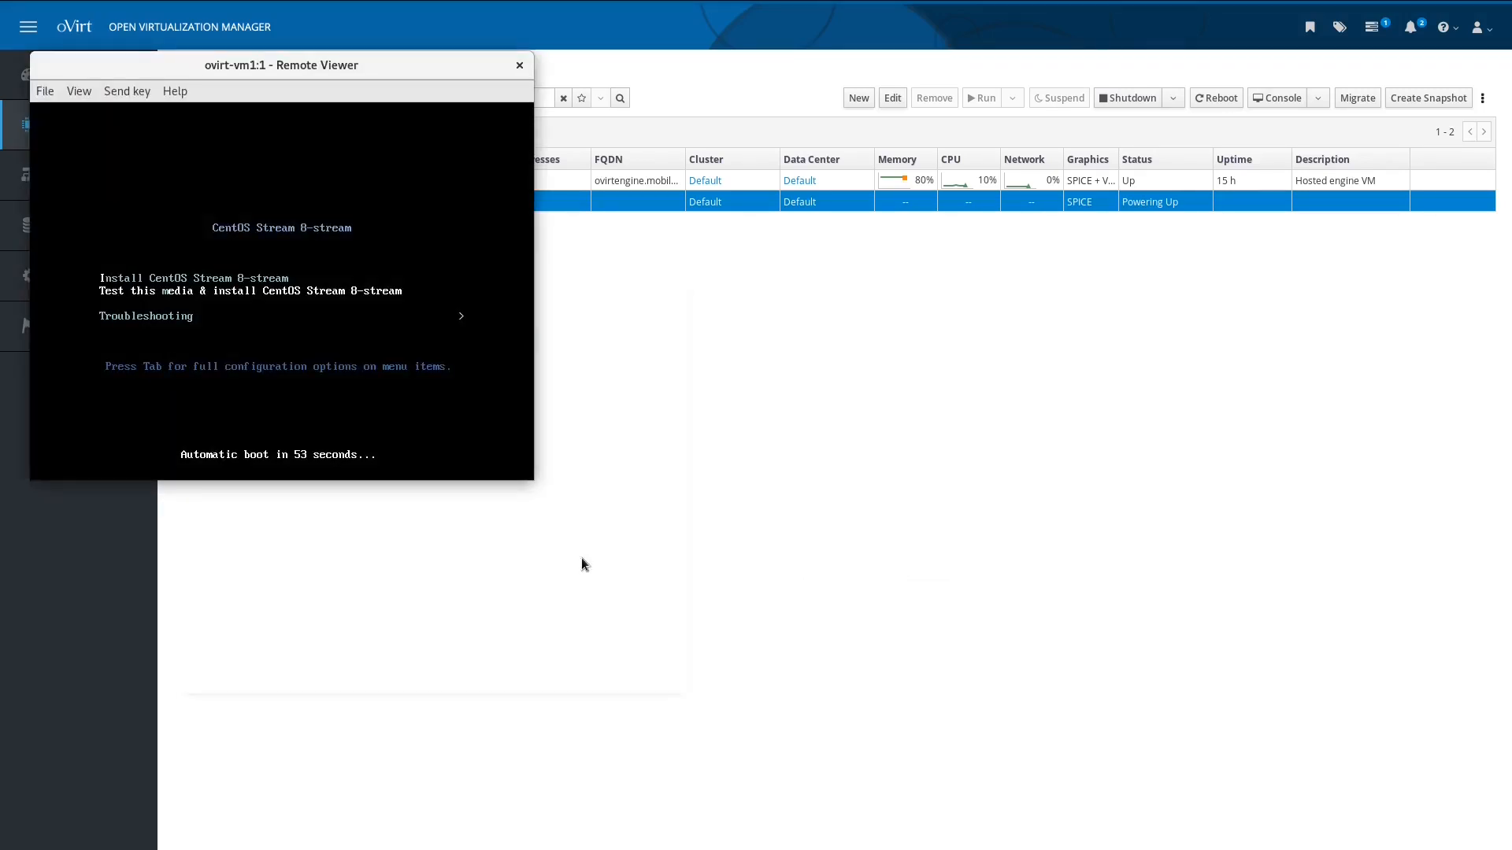
Step: Boot the Install CentOS Stream 8-stream entry, then close the console at the login prompt
click(341, 398)
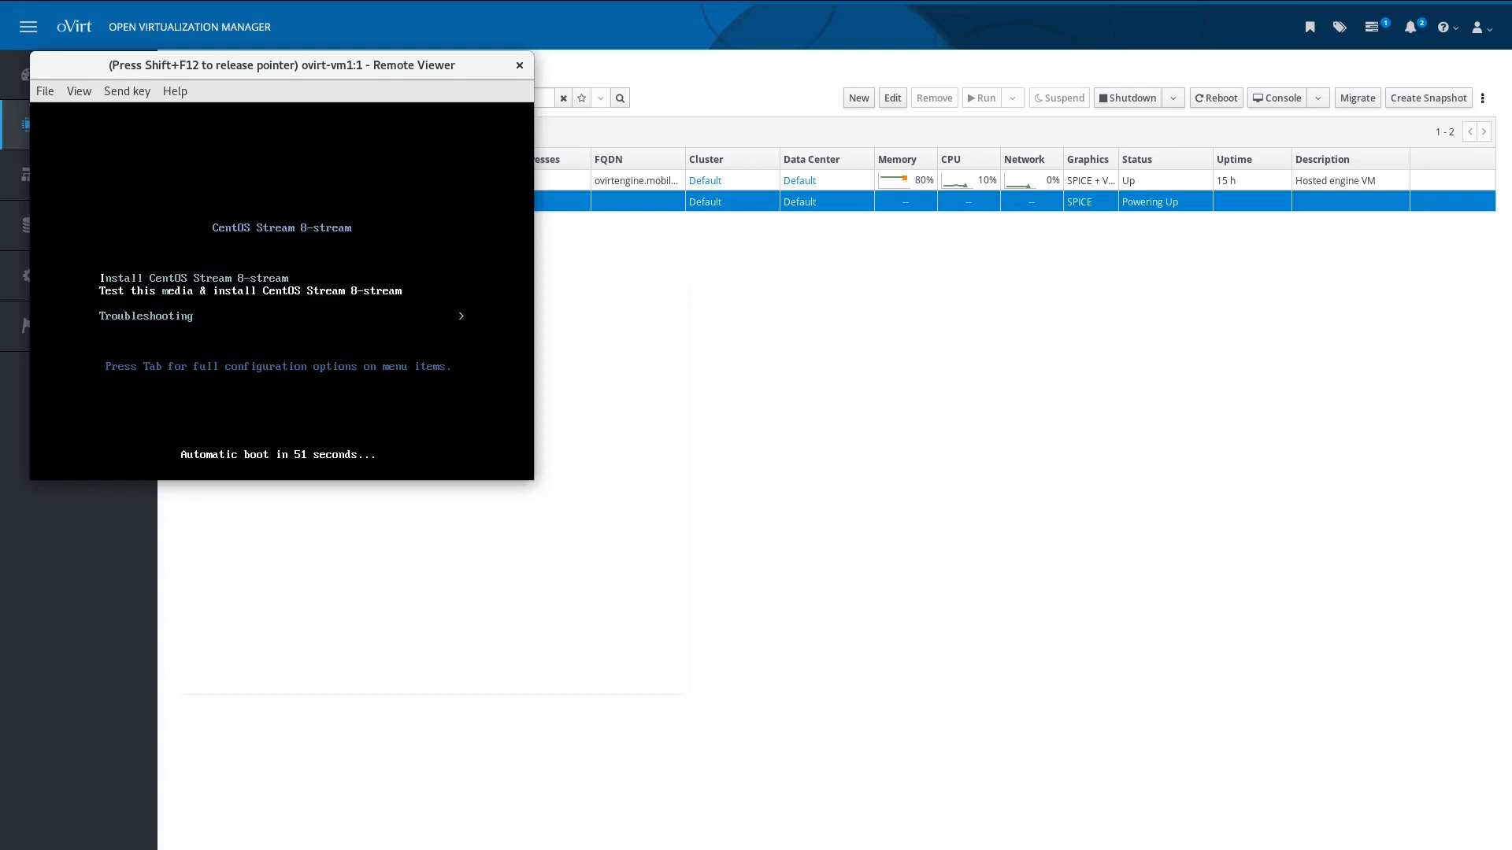
key(Up)
key(Return)
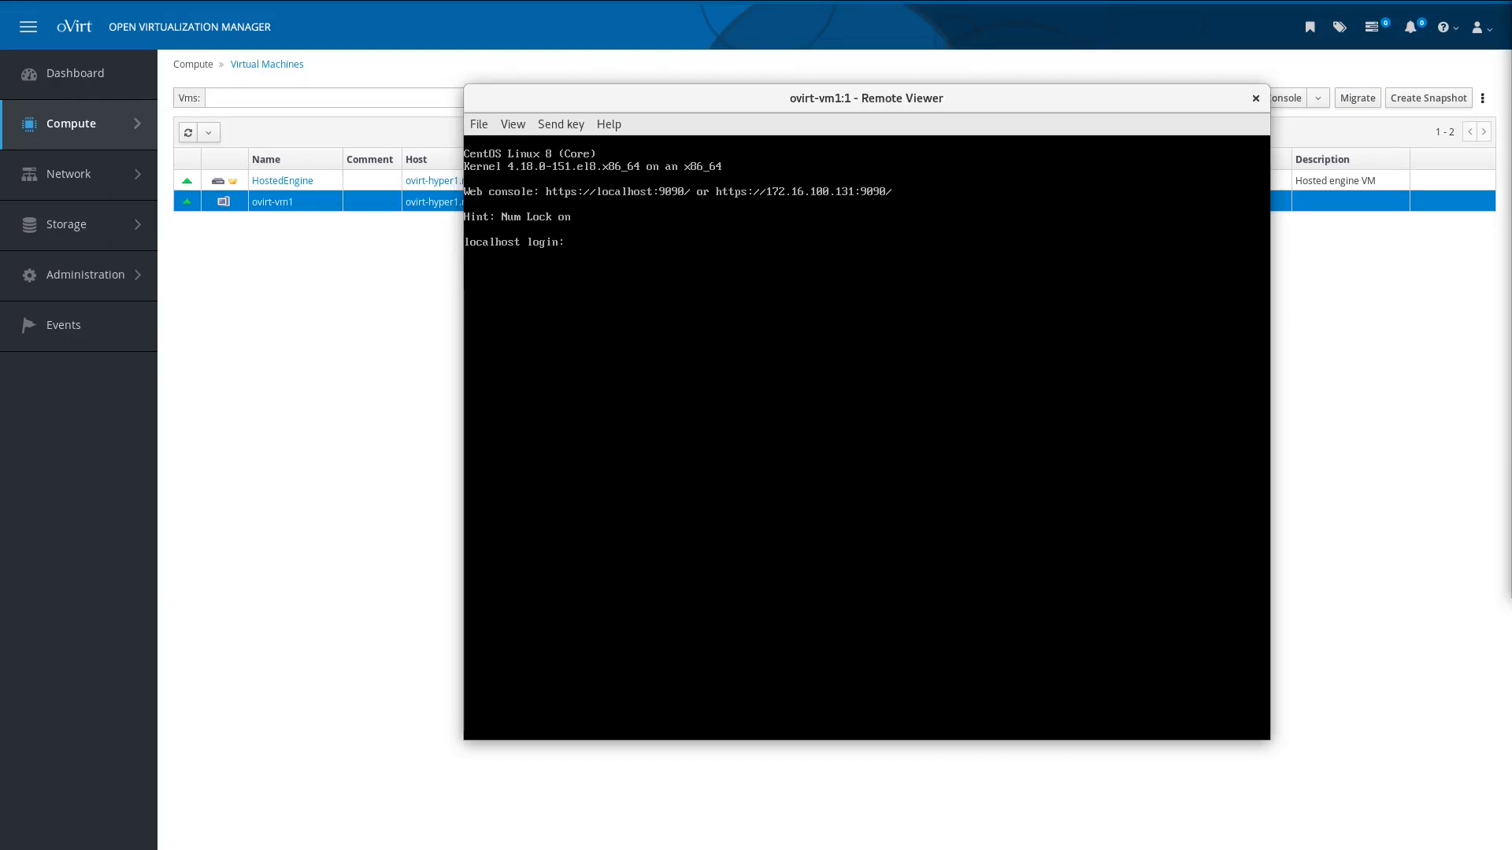
click(1261, 100)
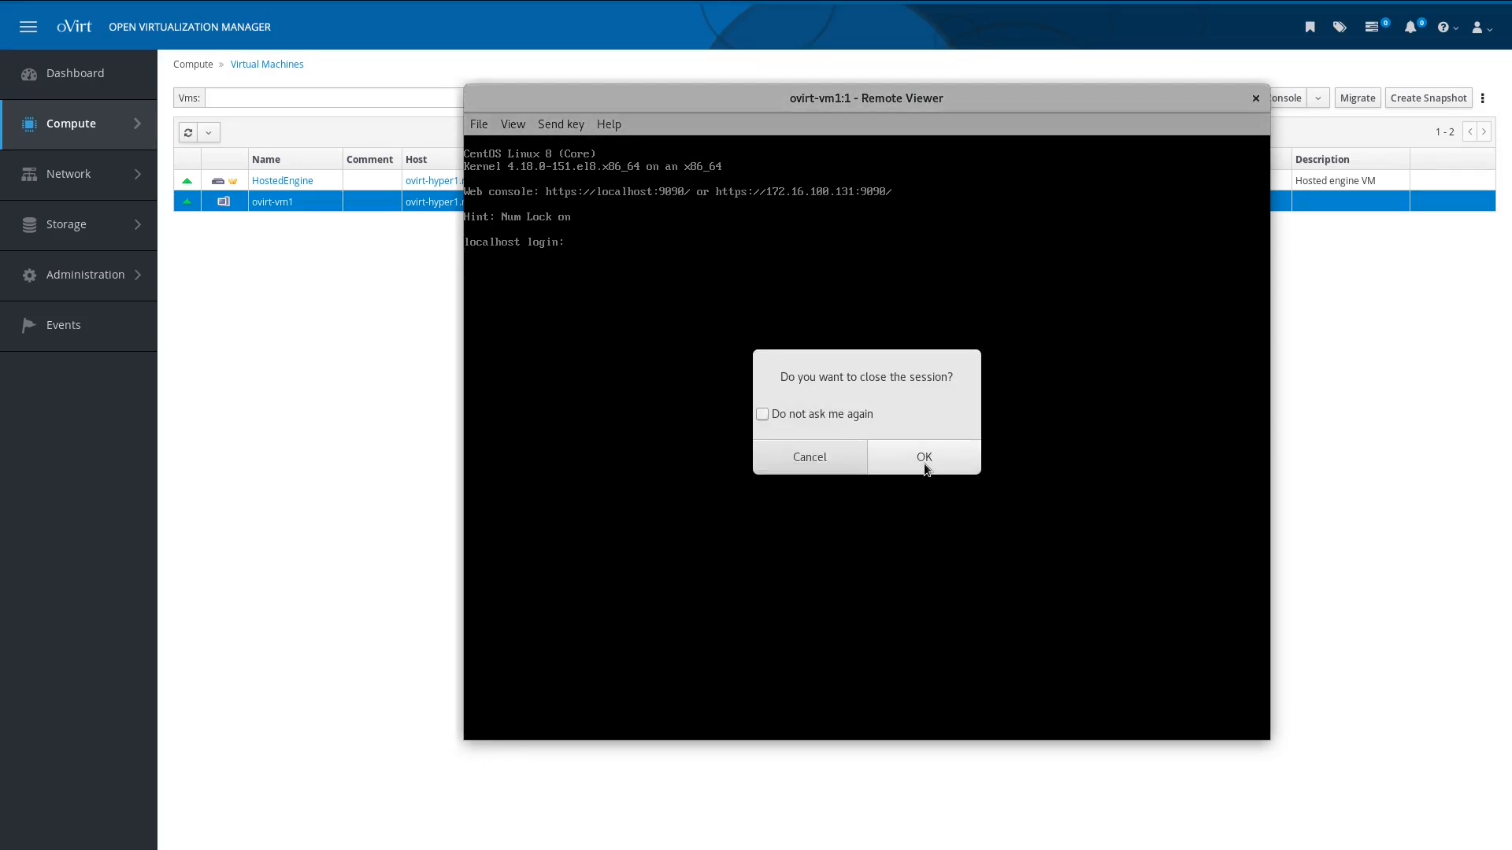
Step: Confirm ending the console session and open ovirt-vm1's General details page
click(963, 471)
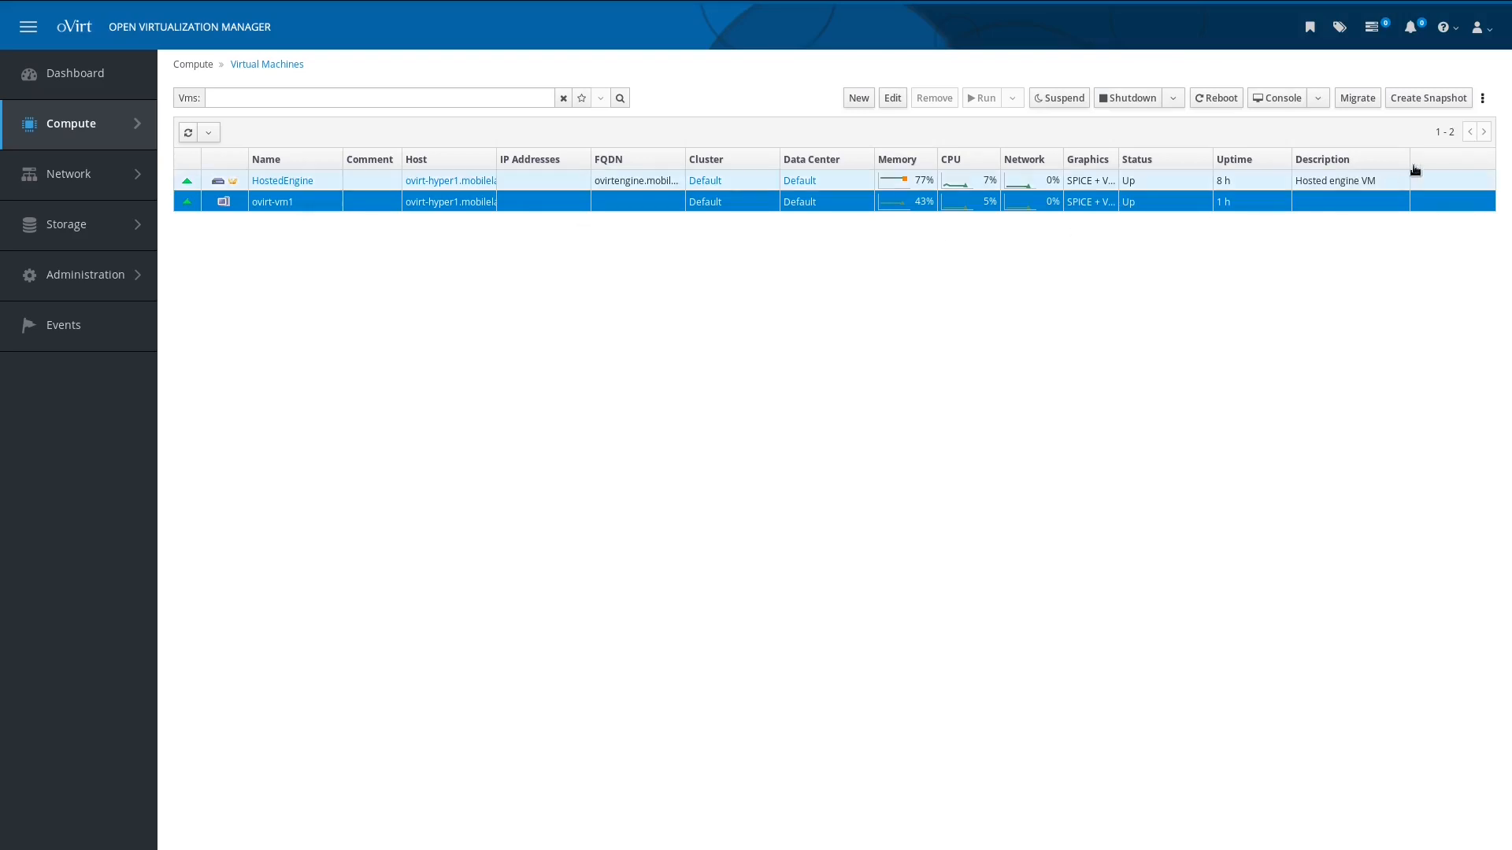
click(1484, 99)
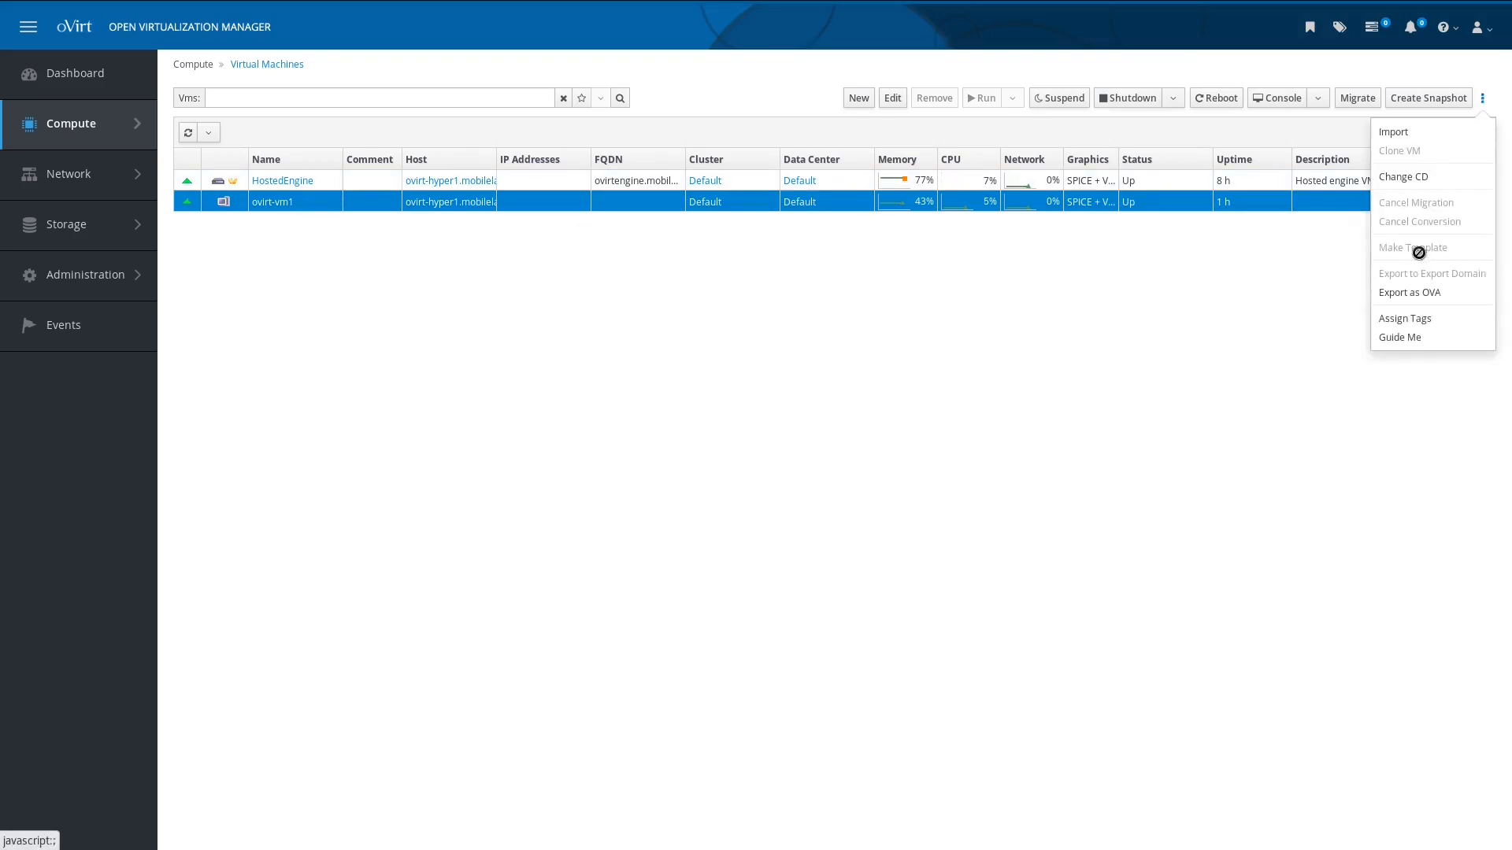
click(1158, 348)
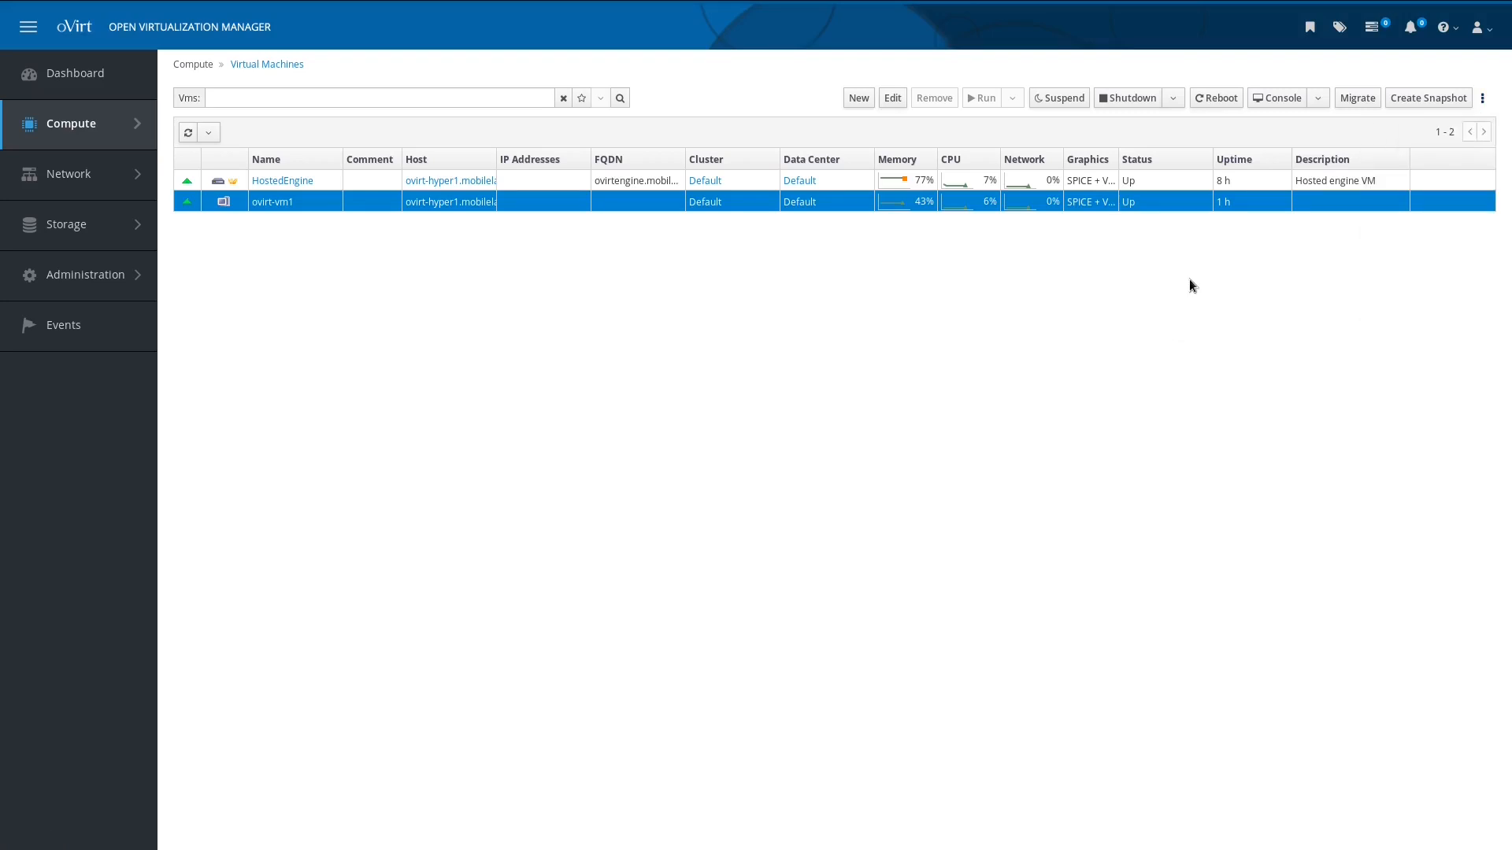
click(267, 203)
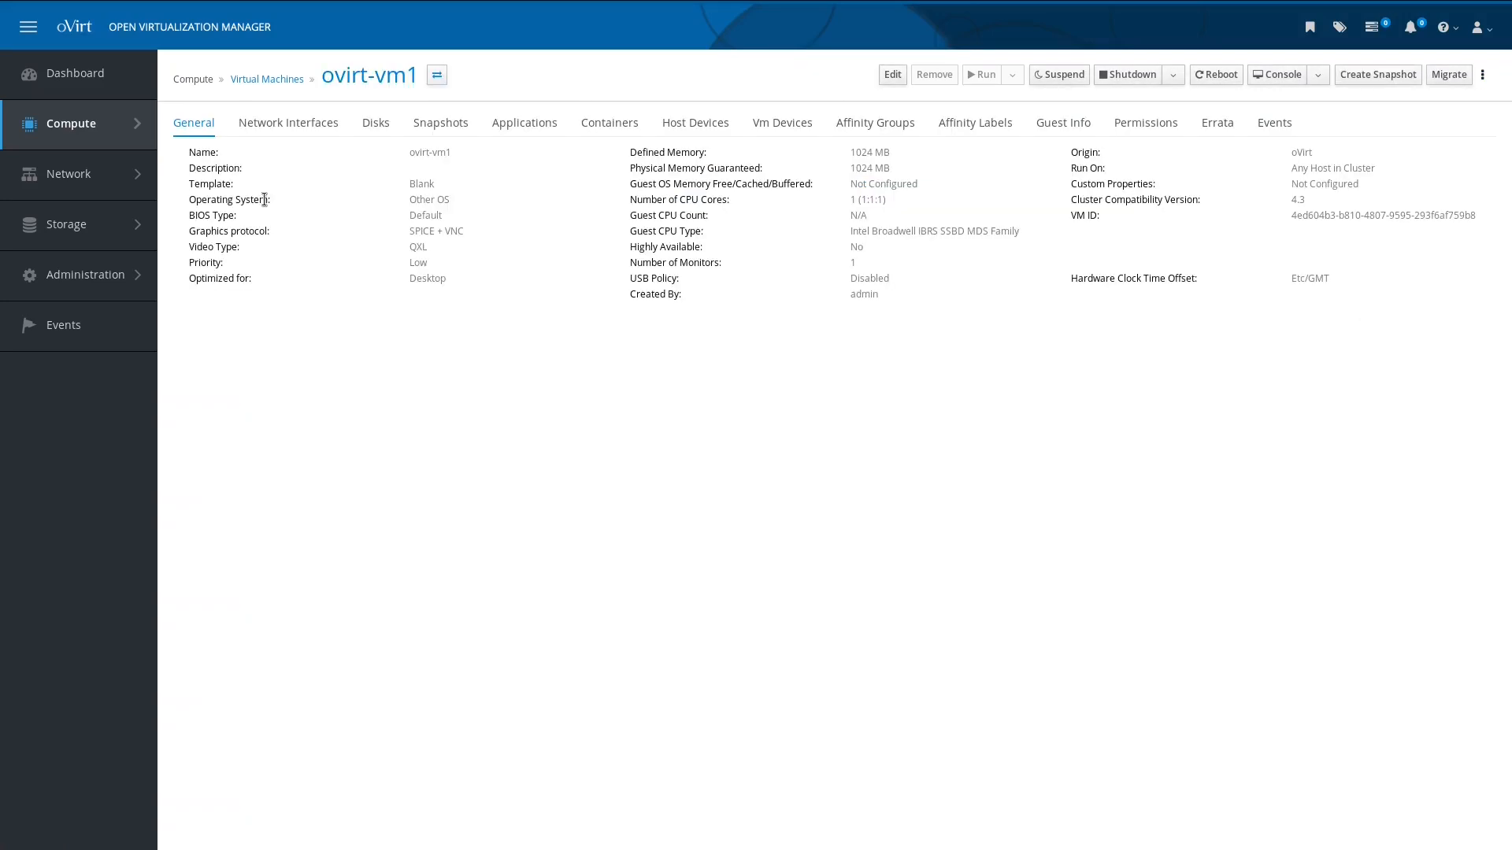
Step: Create a snapshot of ovirt-vm1 described 'template', excluding memory, and select the Active VM entry
click(462, 125)
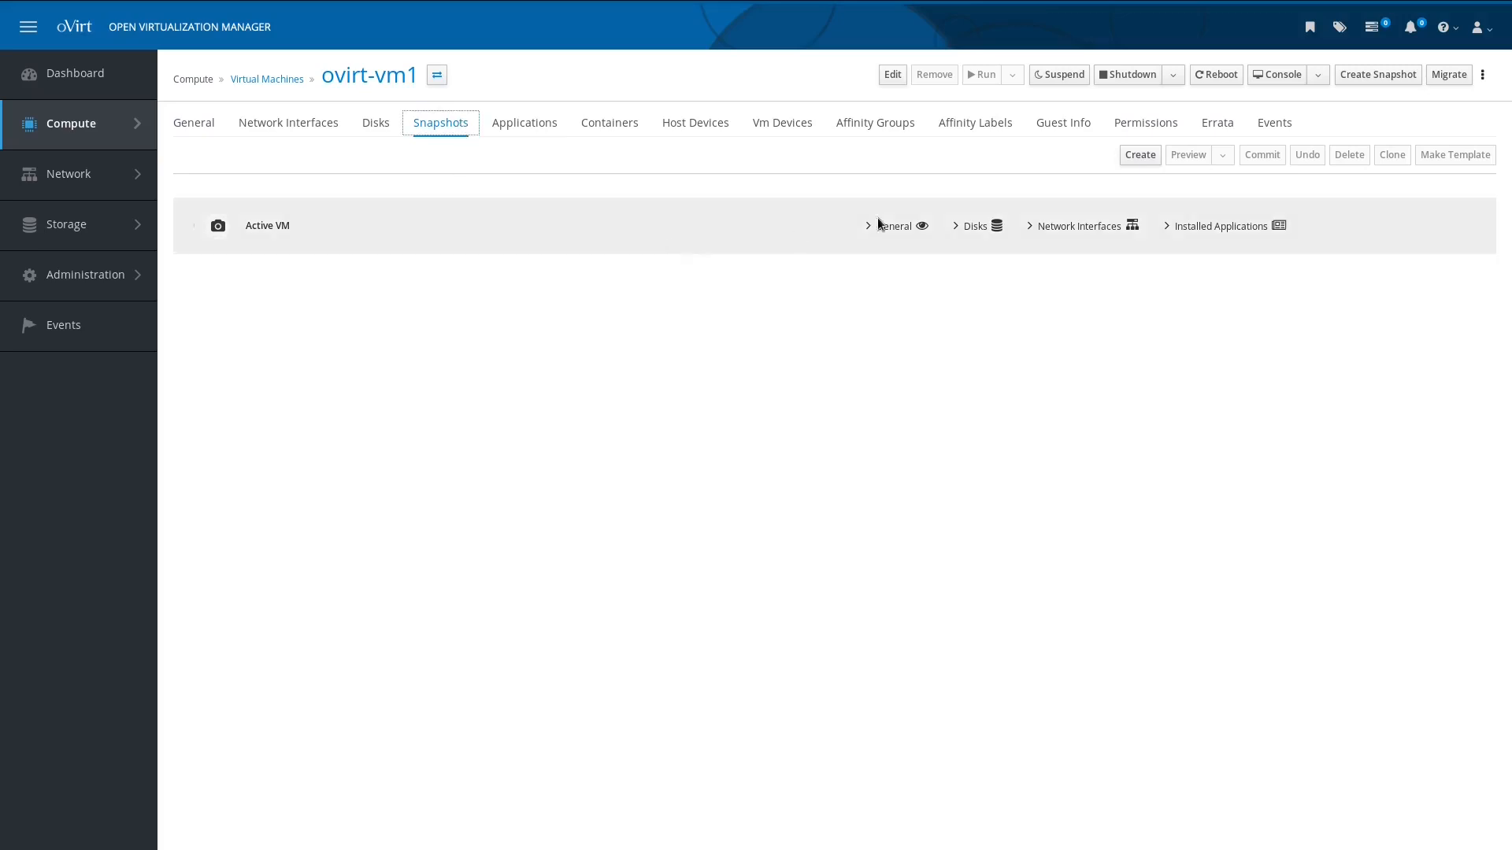
click(1142, 156)
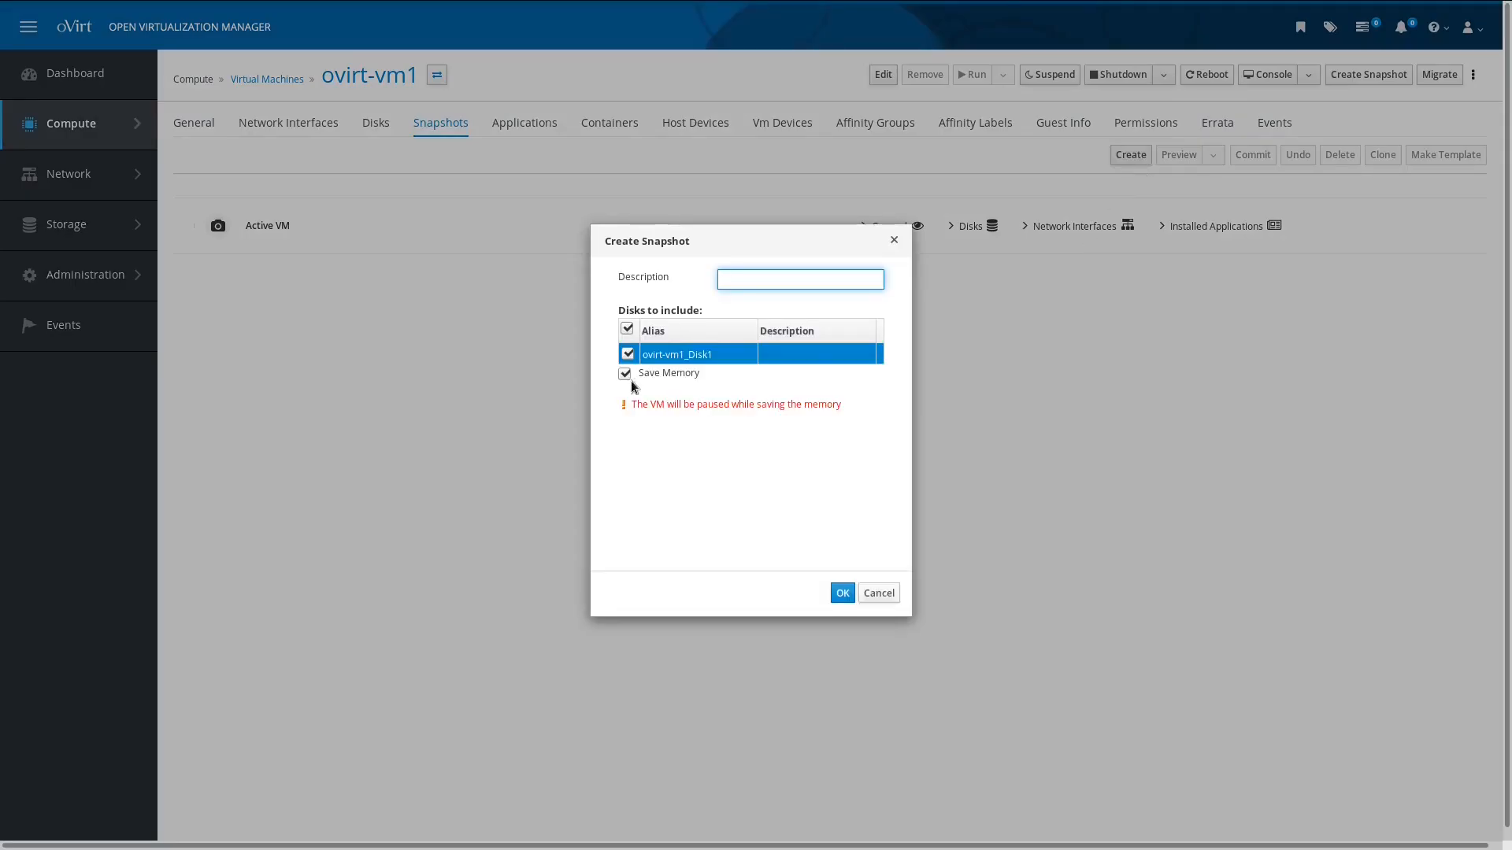
click(625, 374)
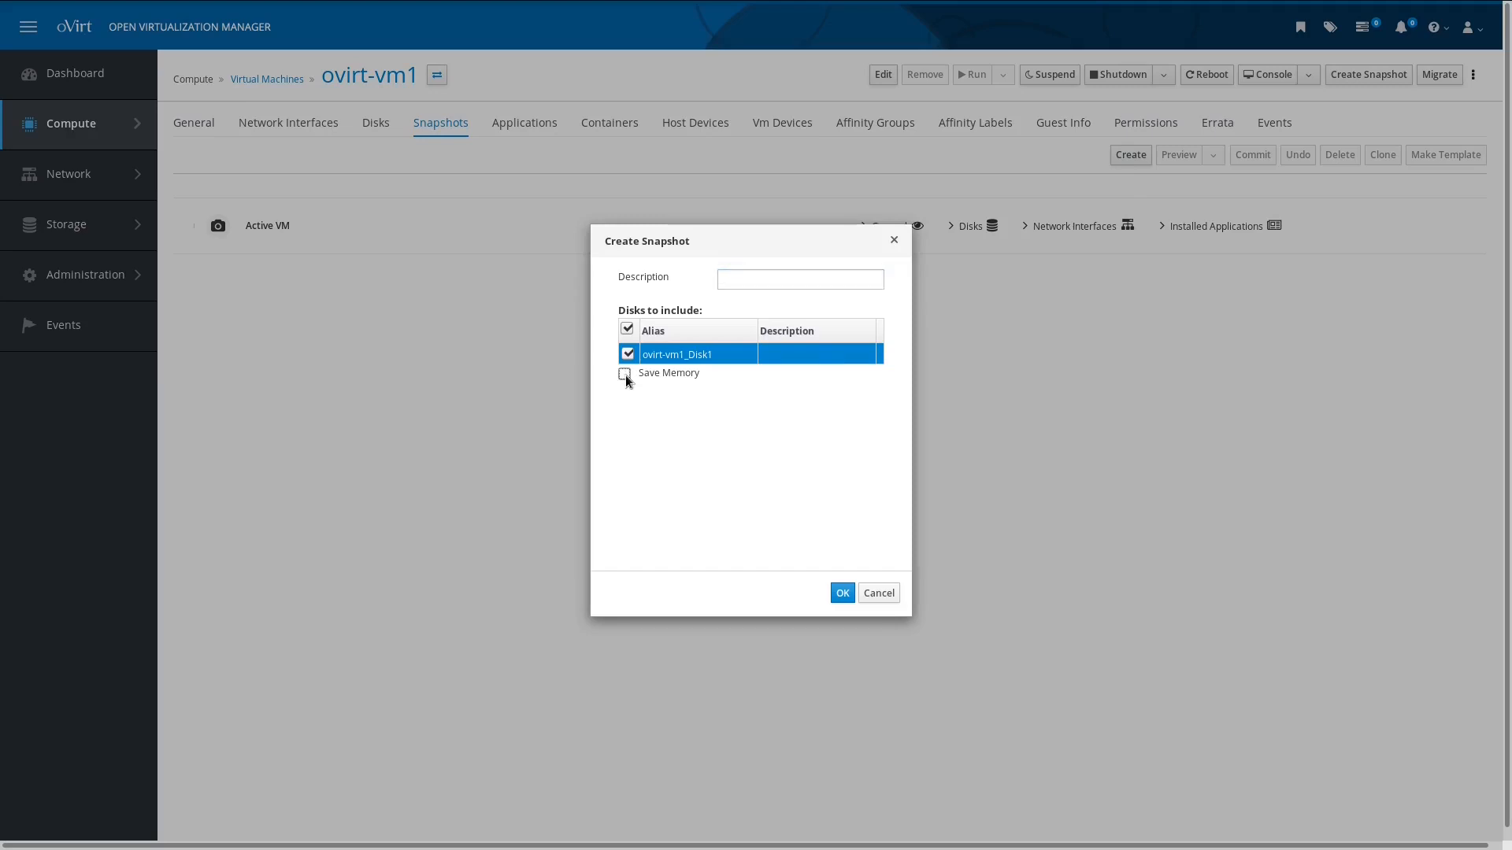
click(769, 279)
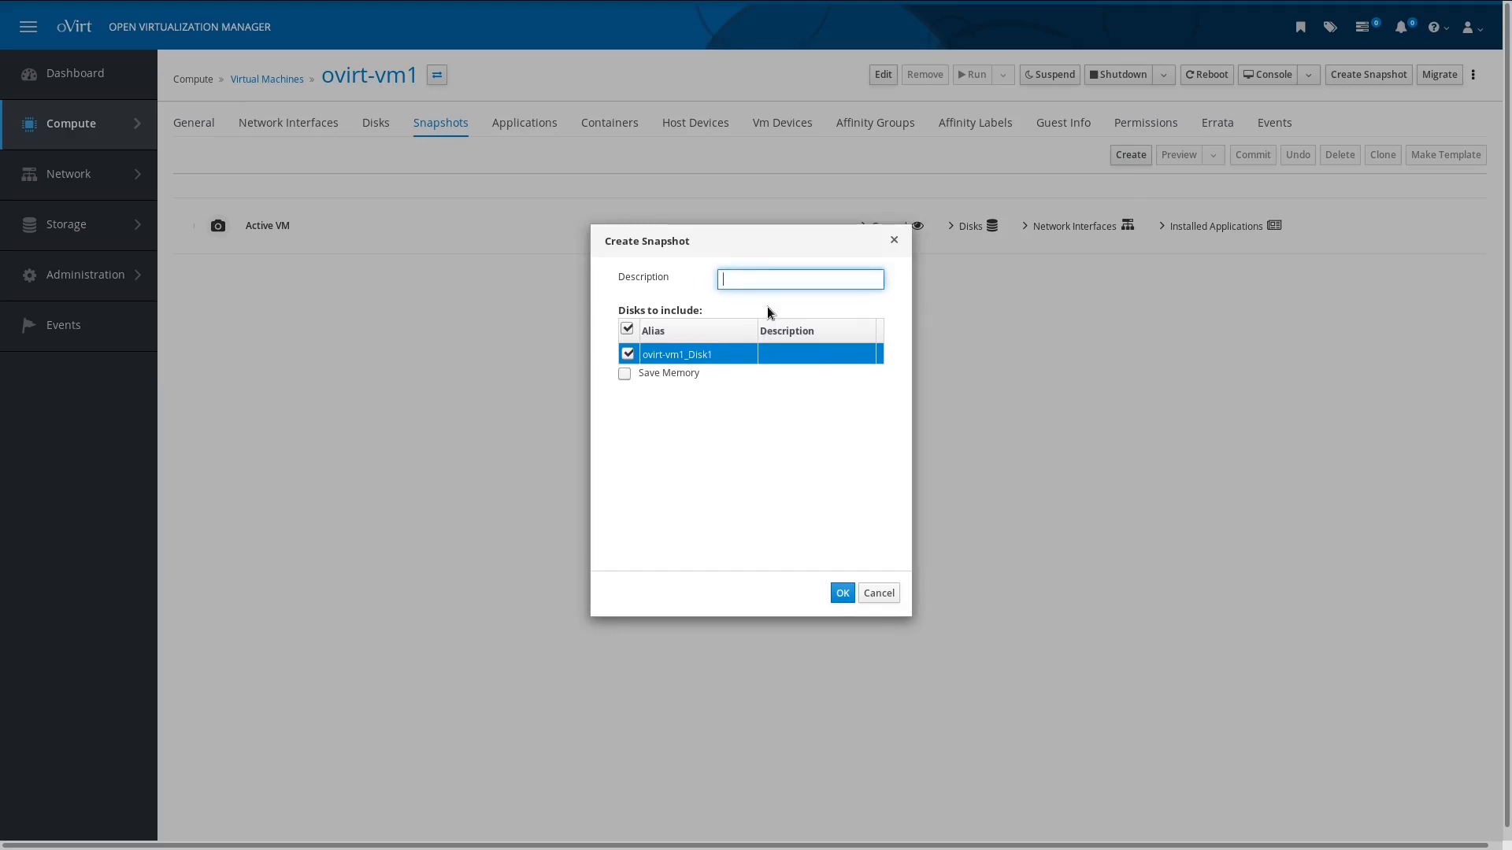
text(template)
click(842, 593)
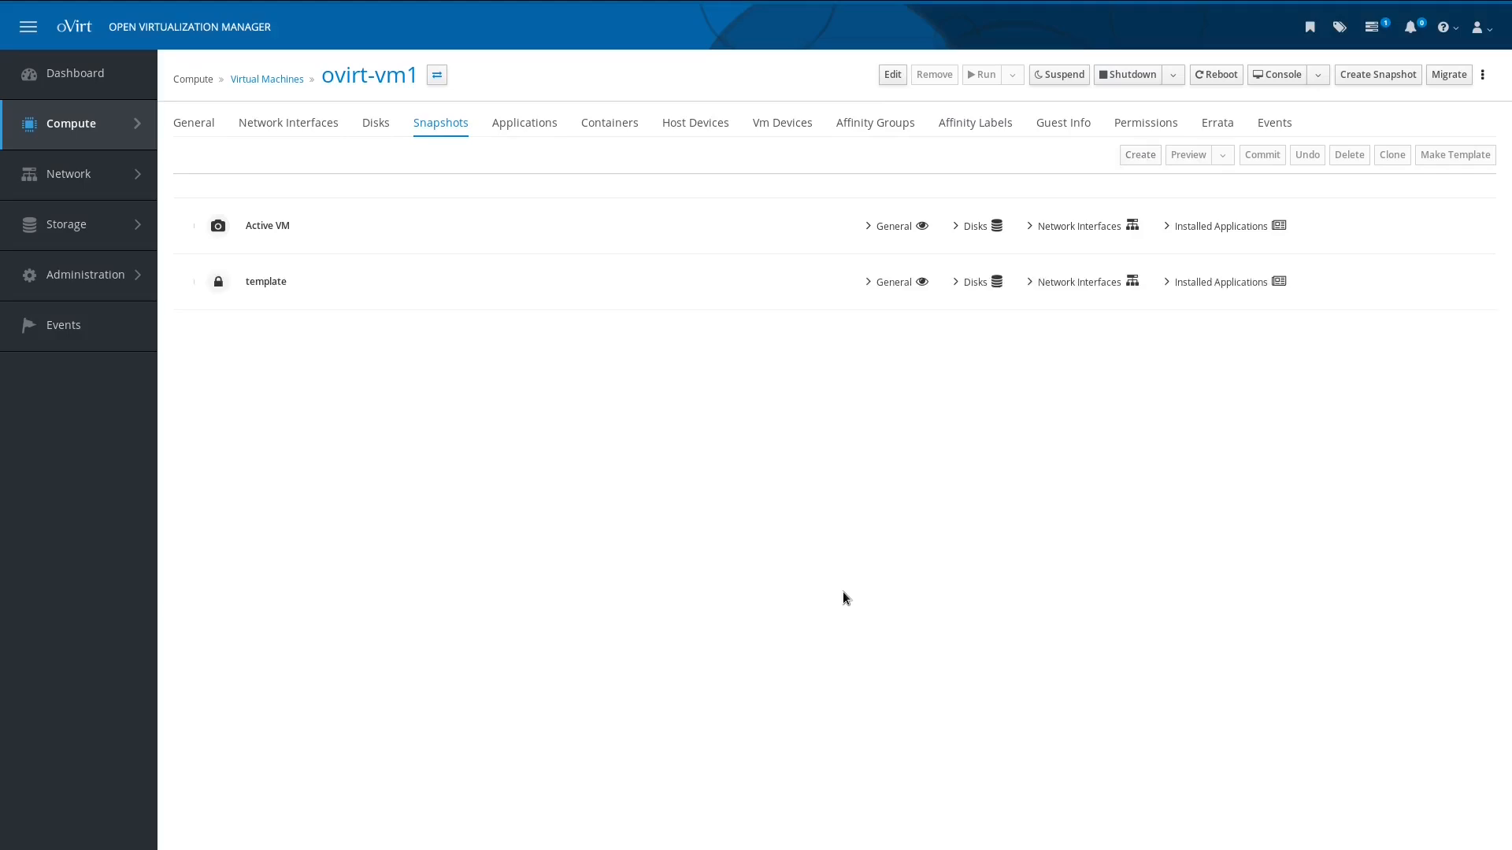
click(840, 225)
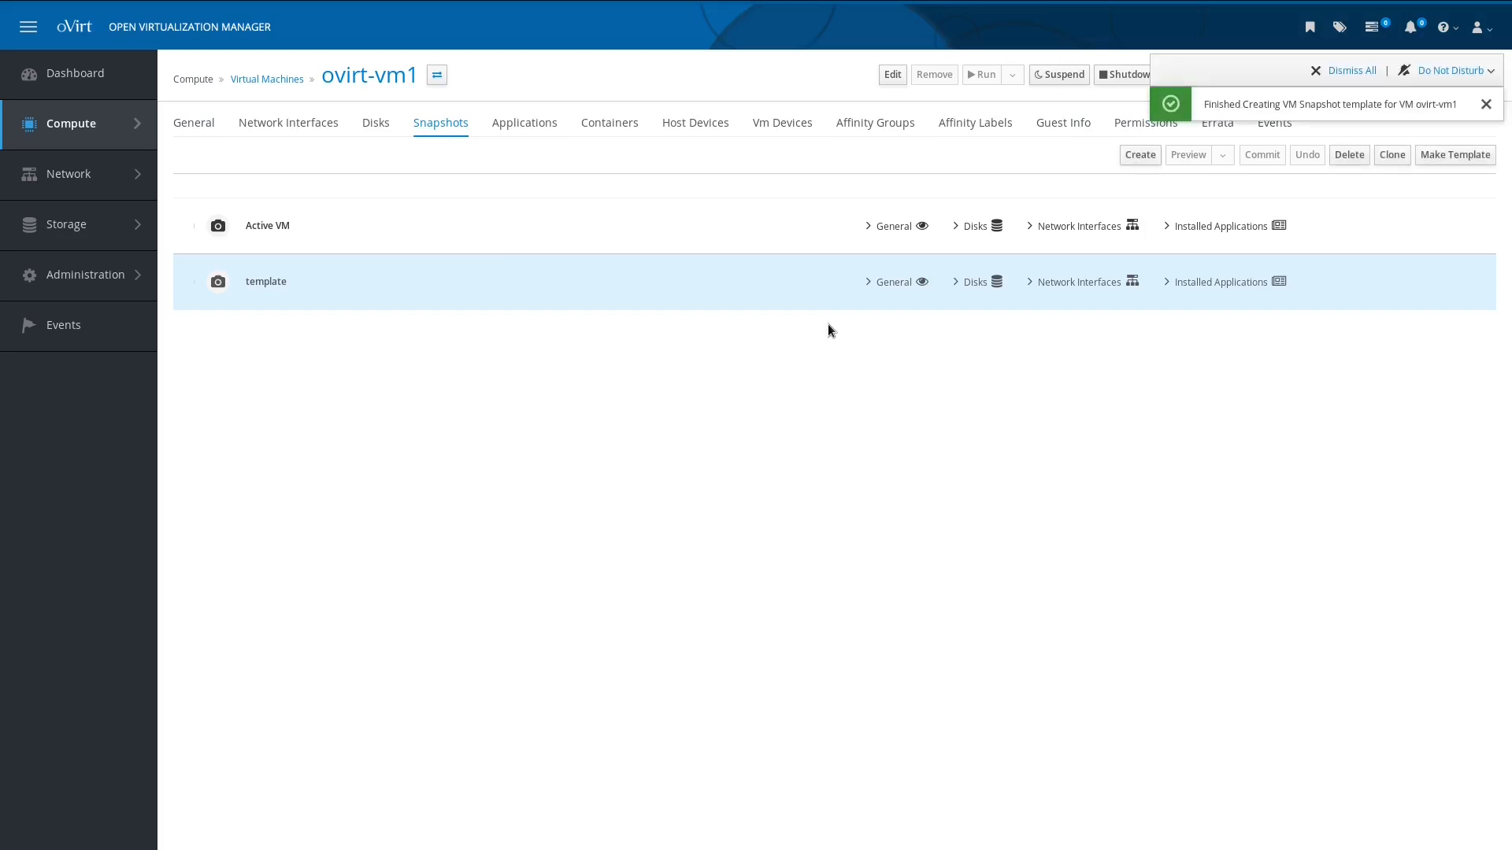
Step: Make a template named centos_stream_template from the 'template' snapshot
click(1478, 162)
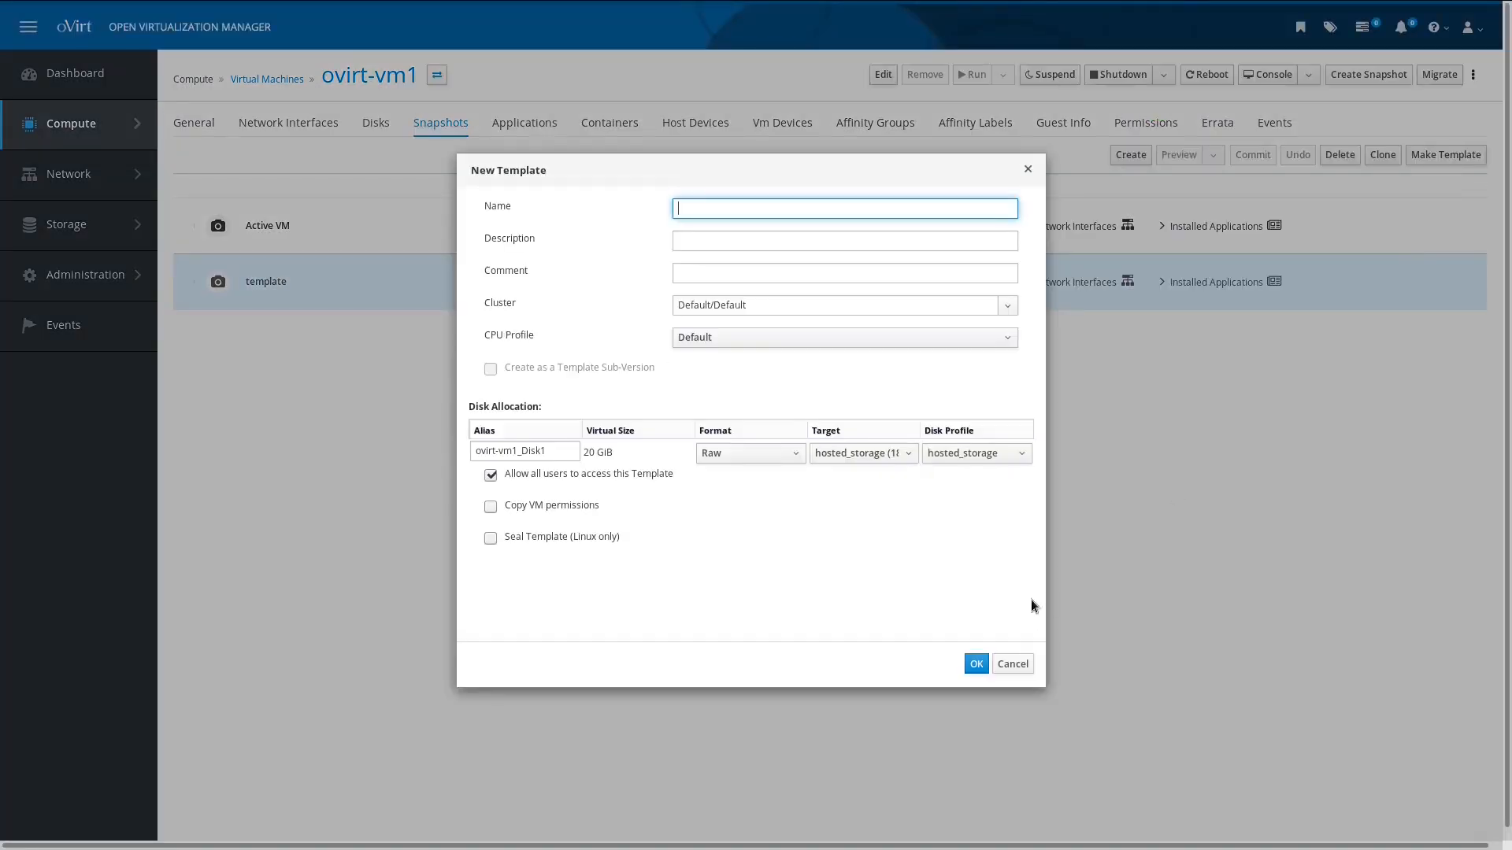
text(centos_stream)
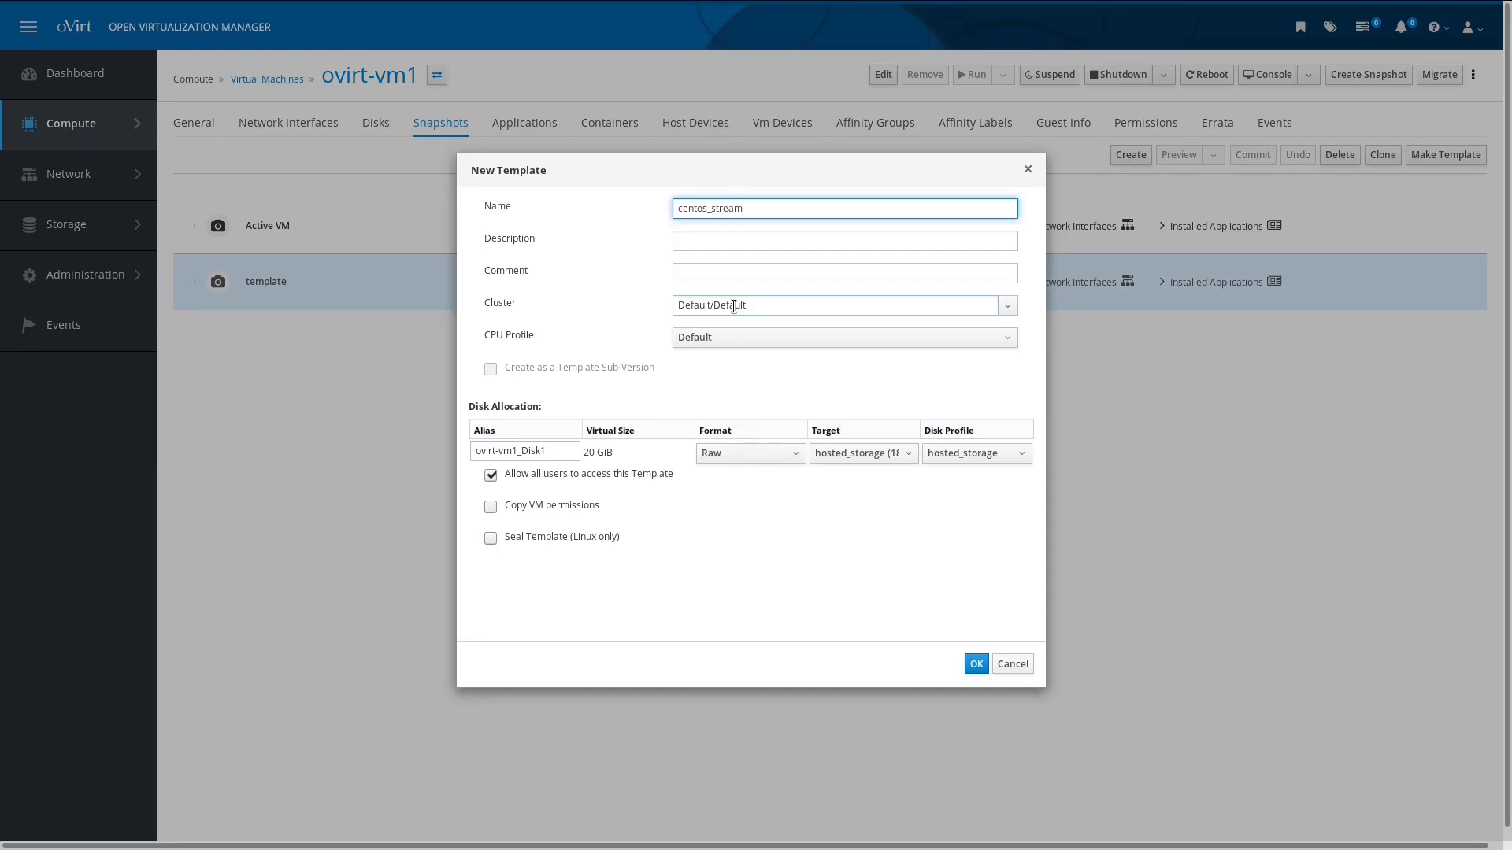
text(_template)
click(975, 666)
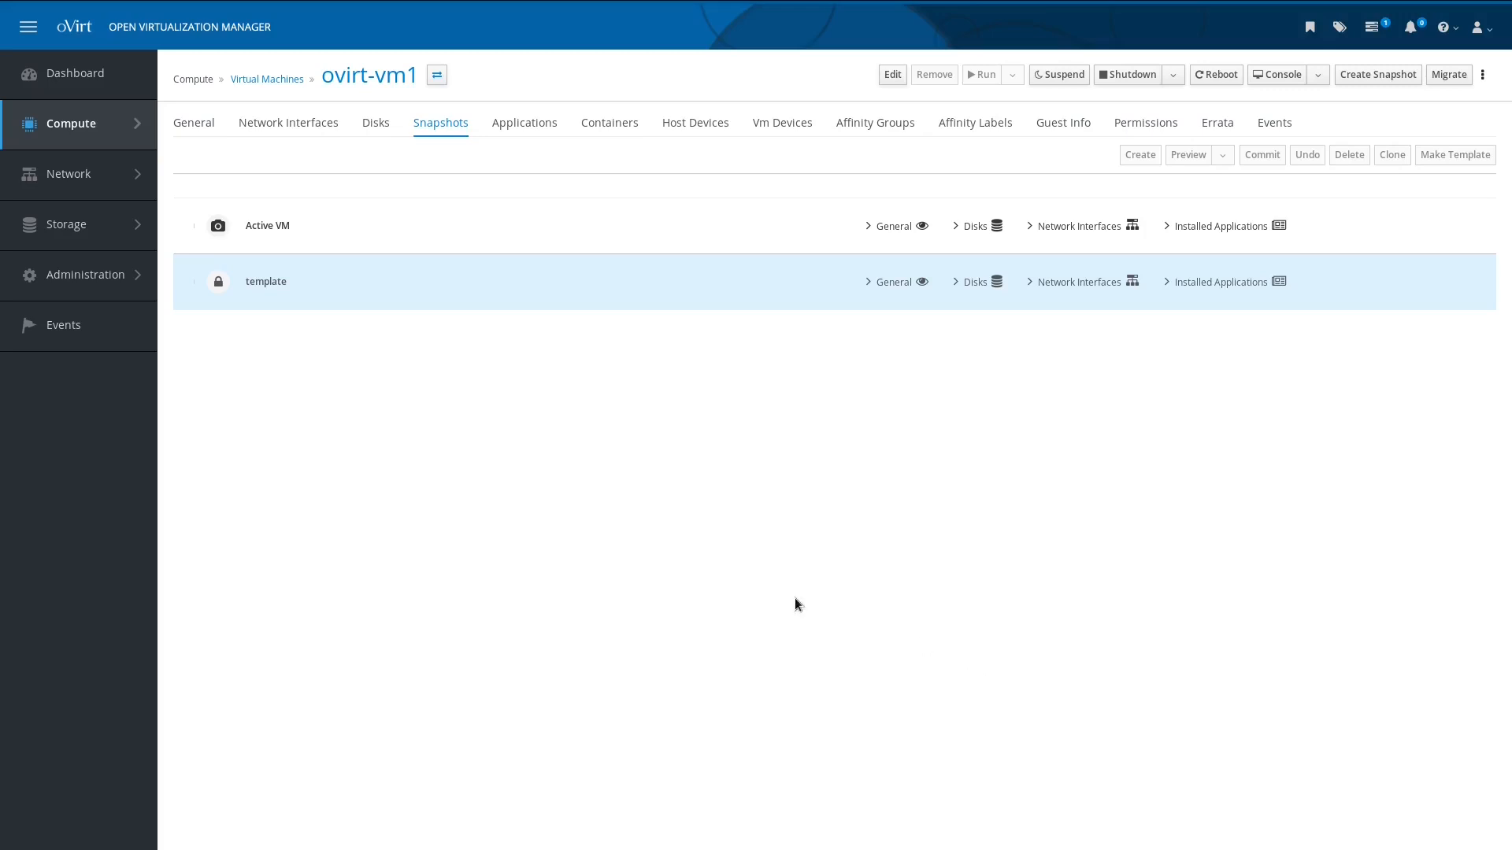
Step: Go to Compute > Templates and bring up the Import Template(s) dialog
mouse_move(120, 146)
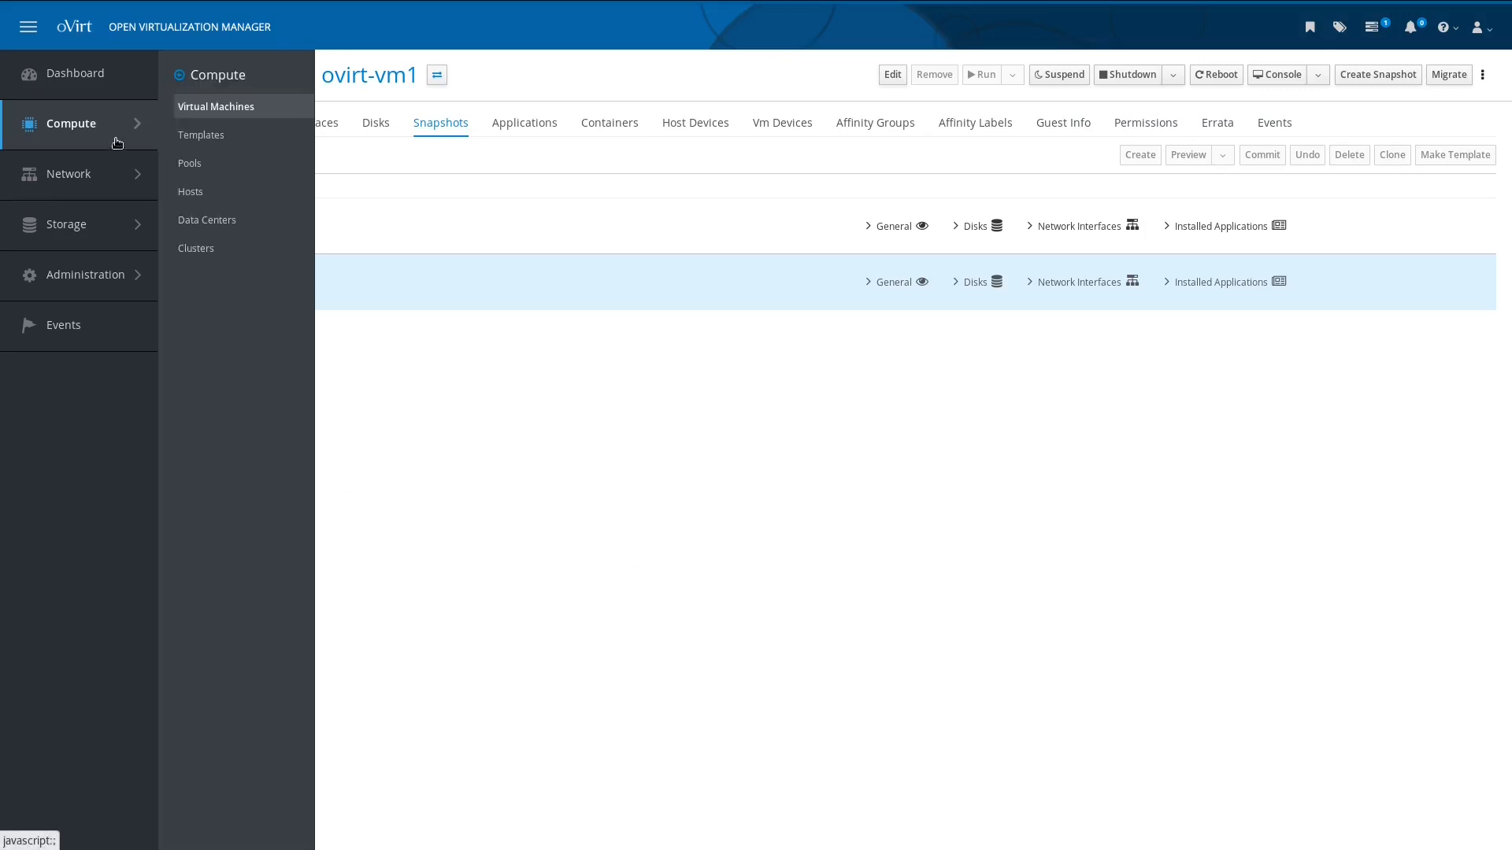
click(197, 148)
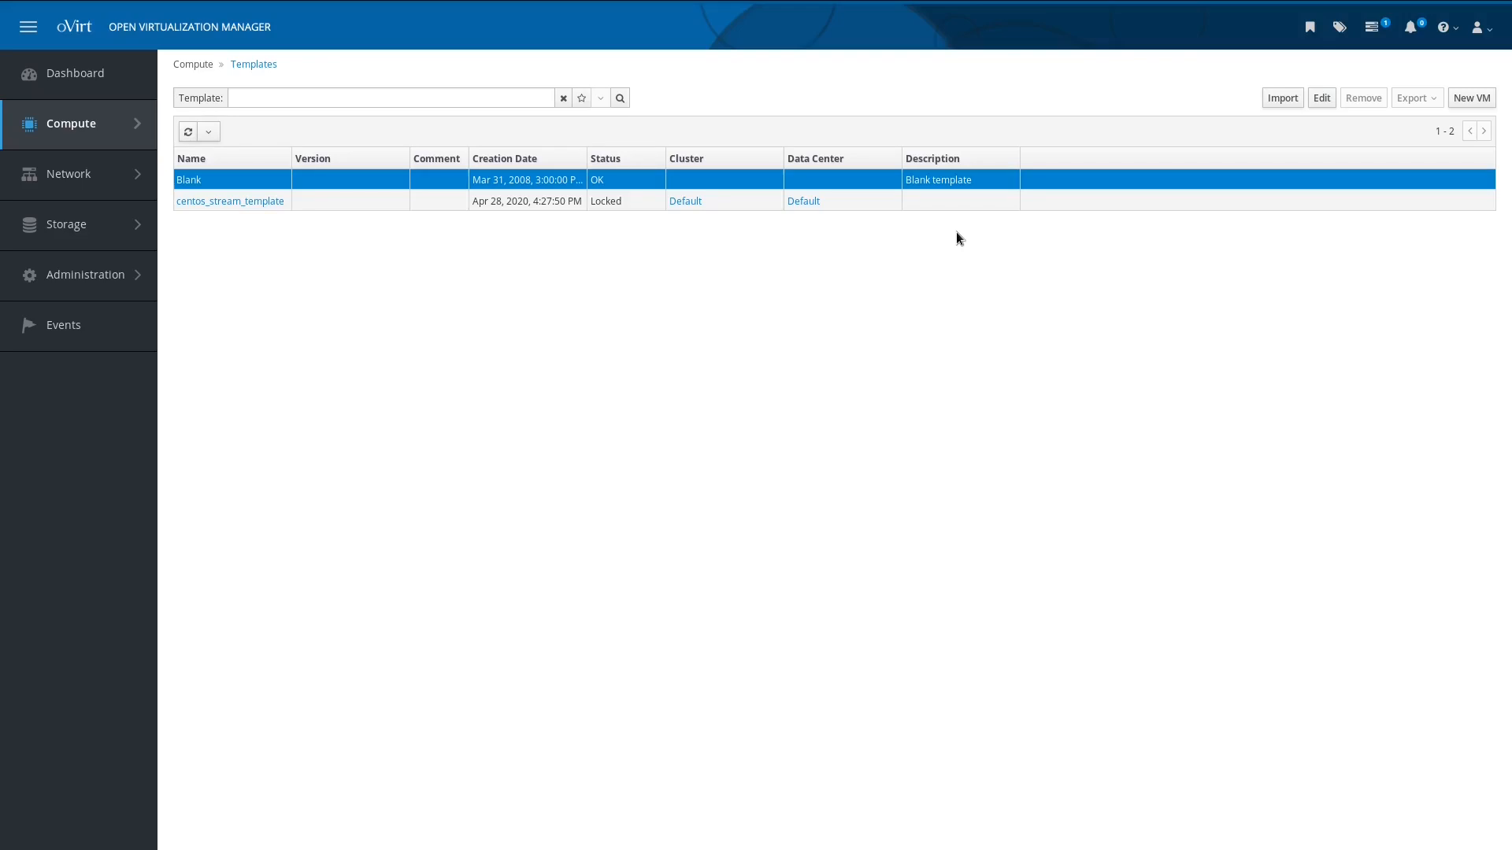
click(1273, 104)
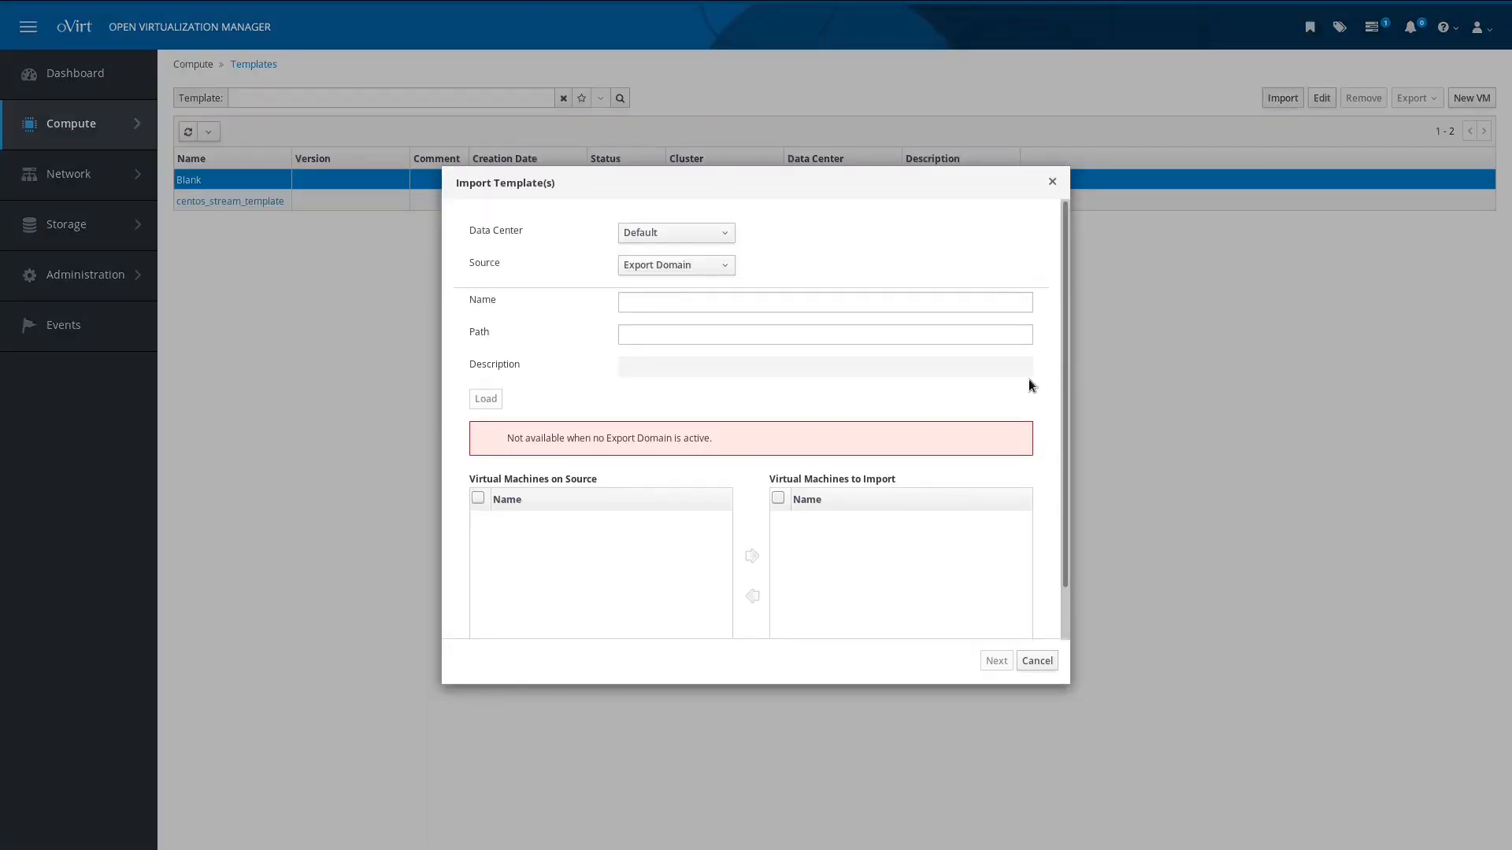
Step: Switch the import source to Virtual Appliance (OVA), then cancel the import
click(721, 268)
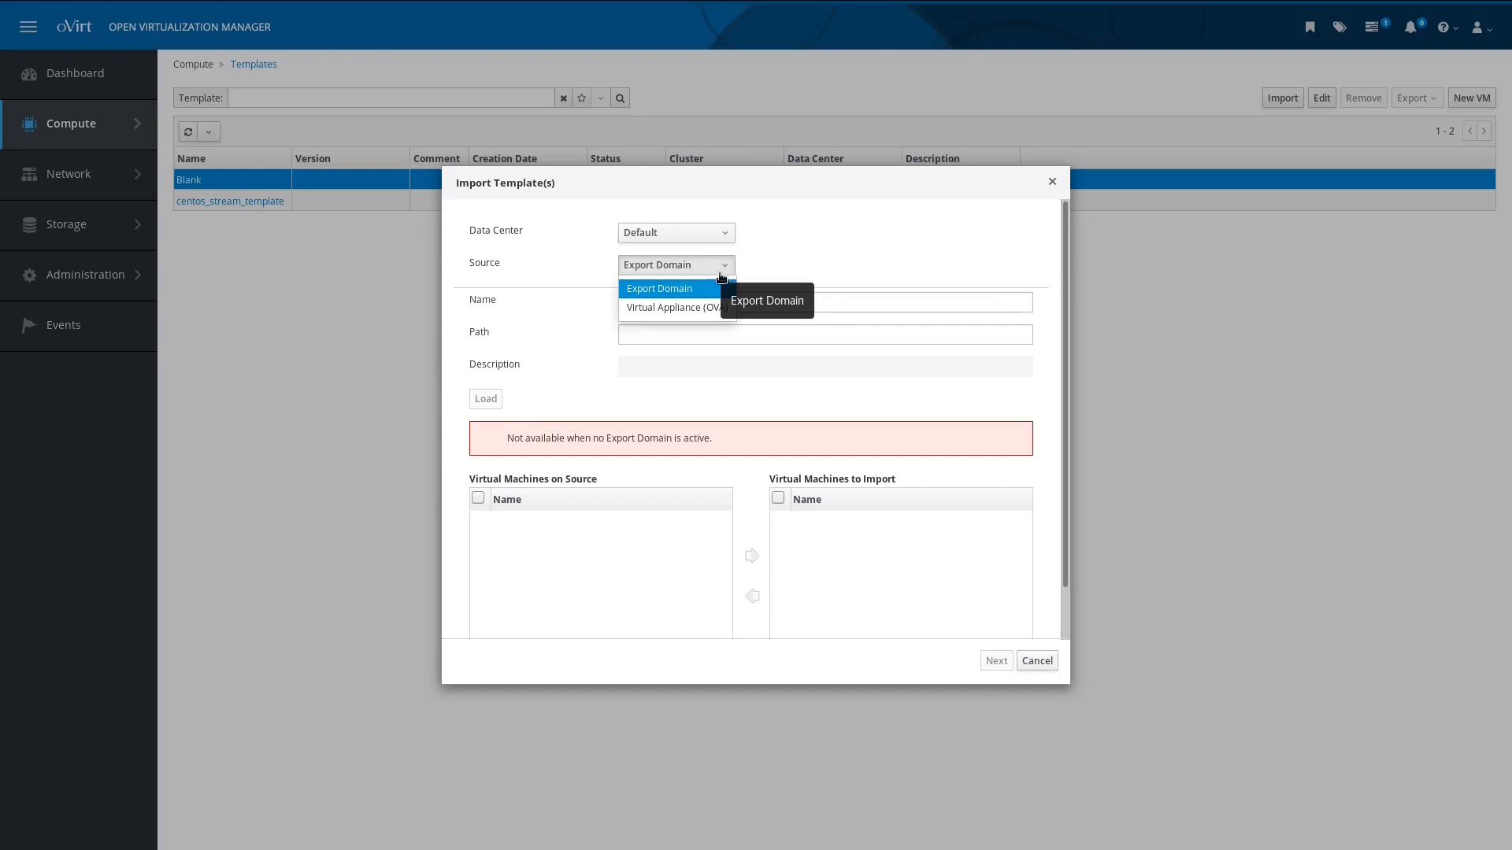
click(720, 308)
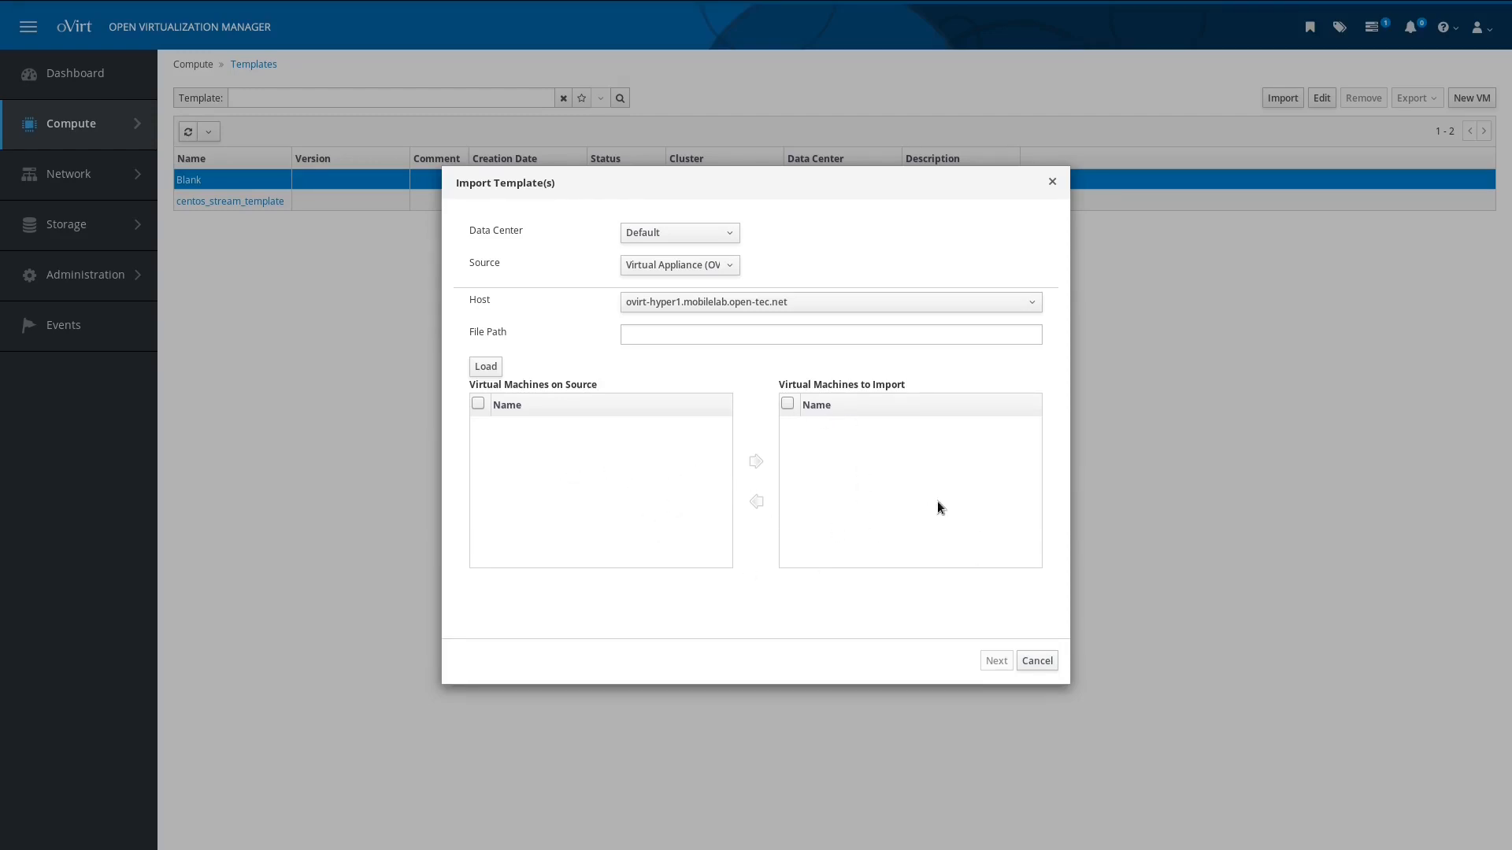
click(1032, 661)
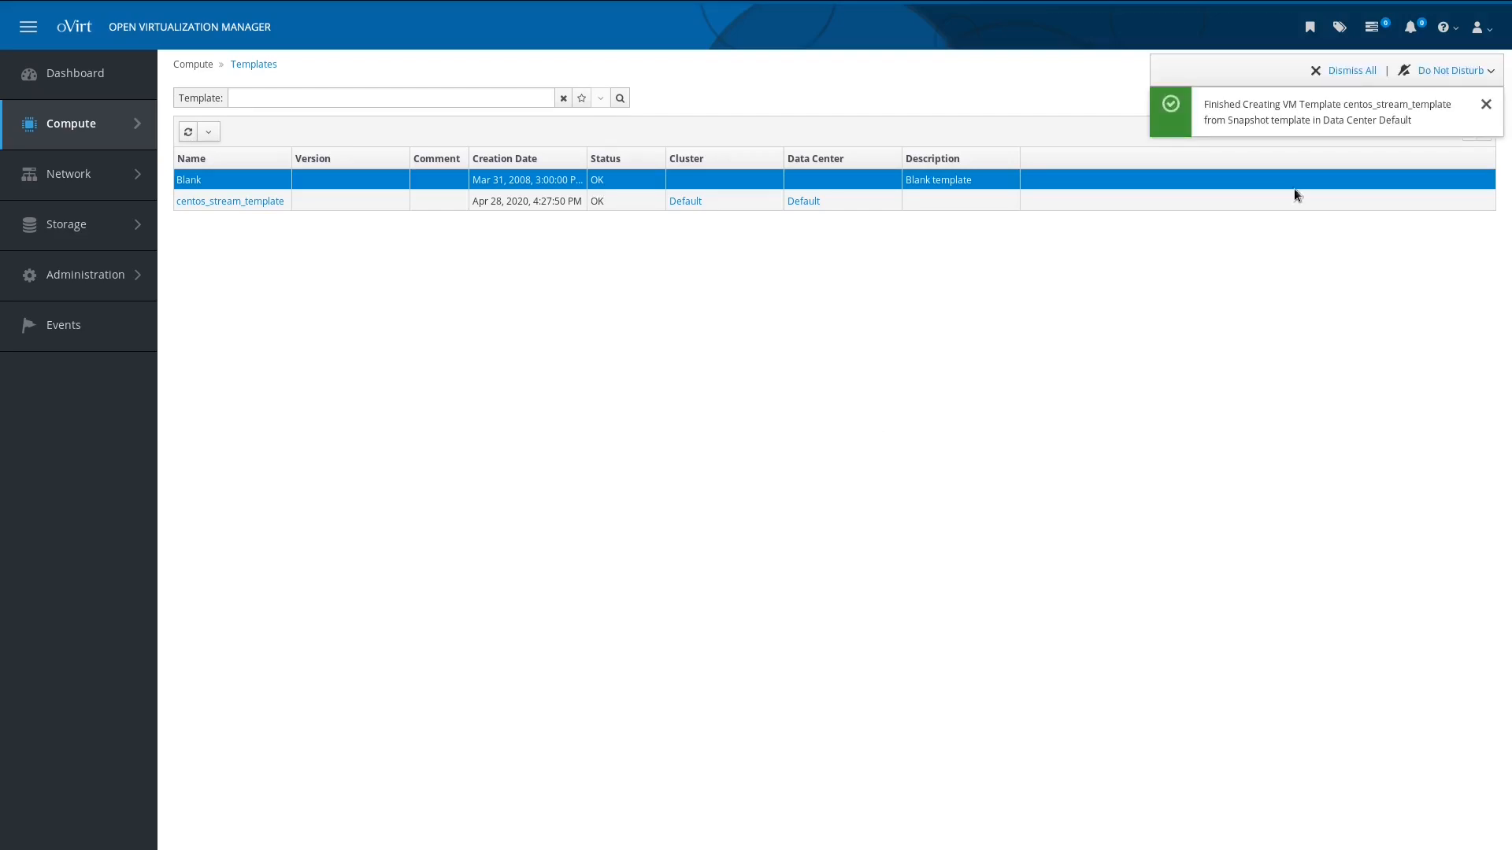
Step: Dismiss the notification, select centos_stream_template, and check its Export options without exporting
click(1485, 105)
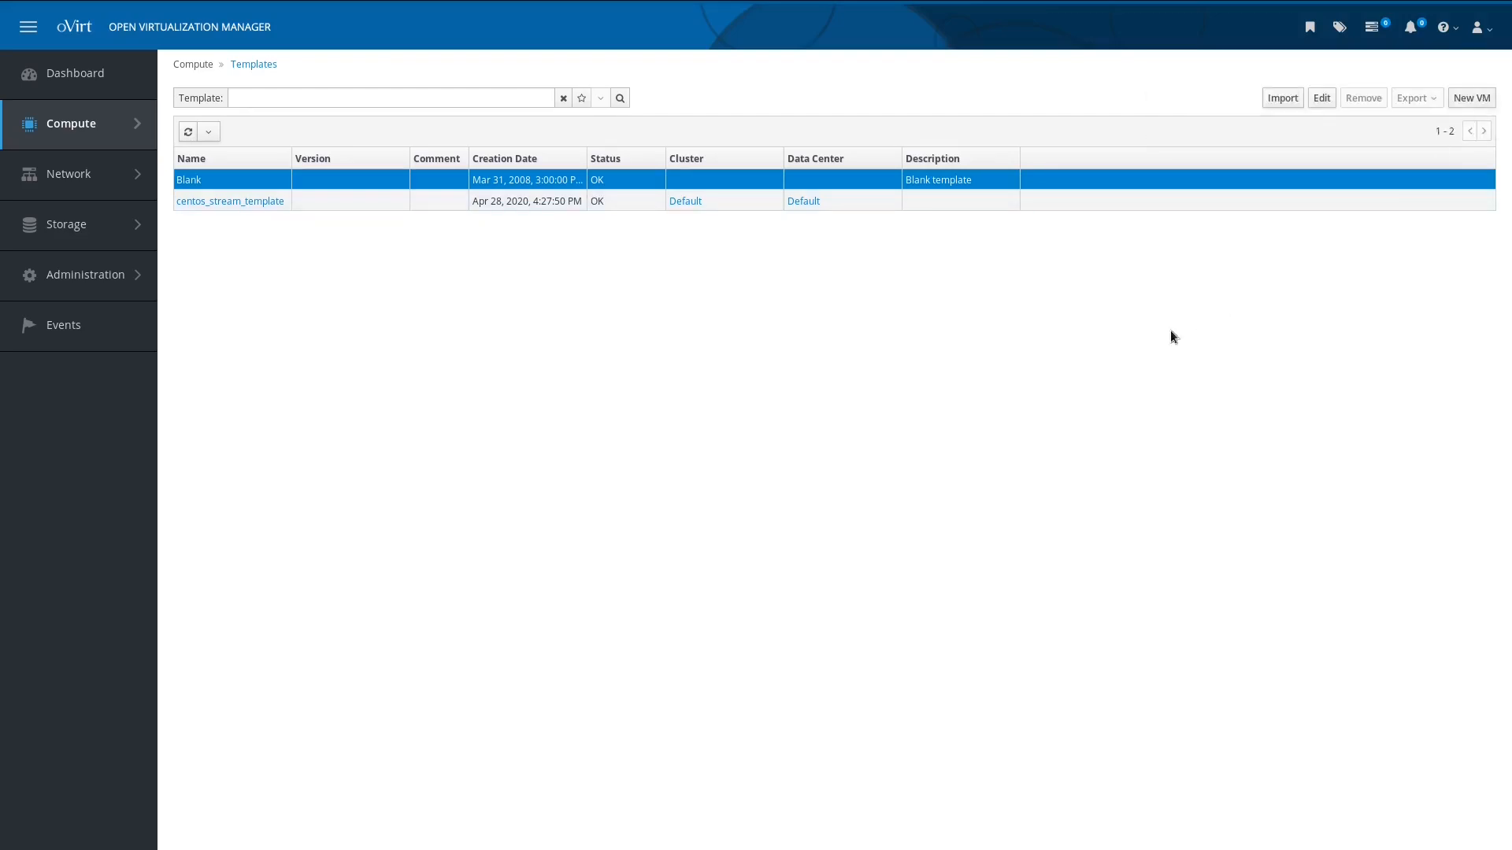
click(872, 208)
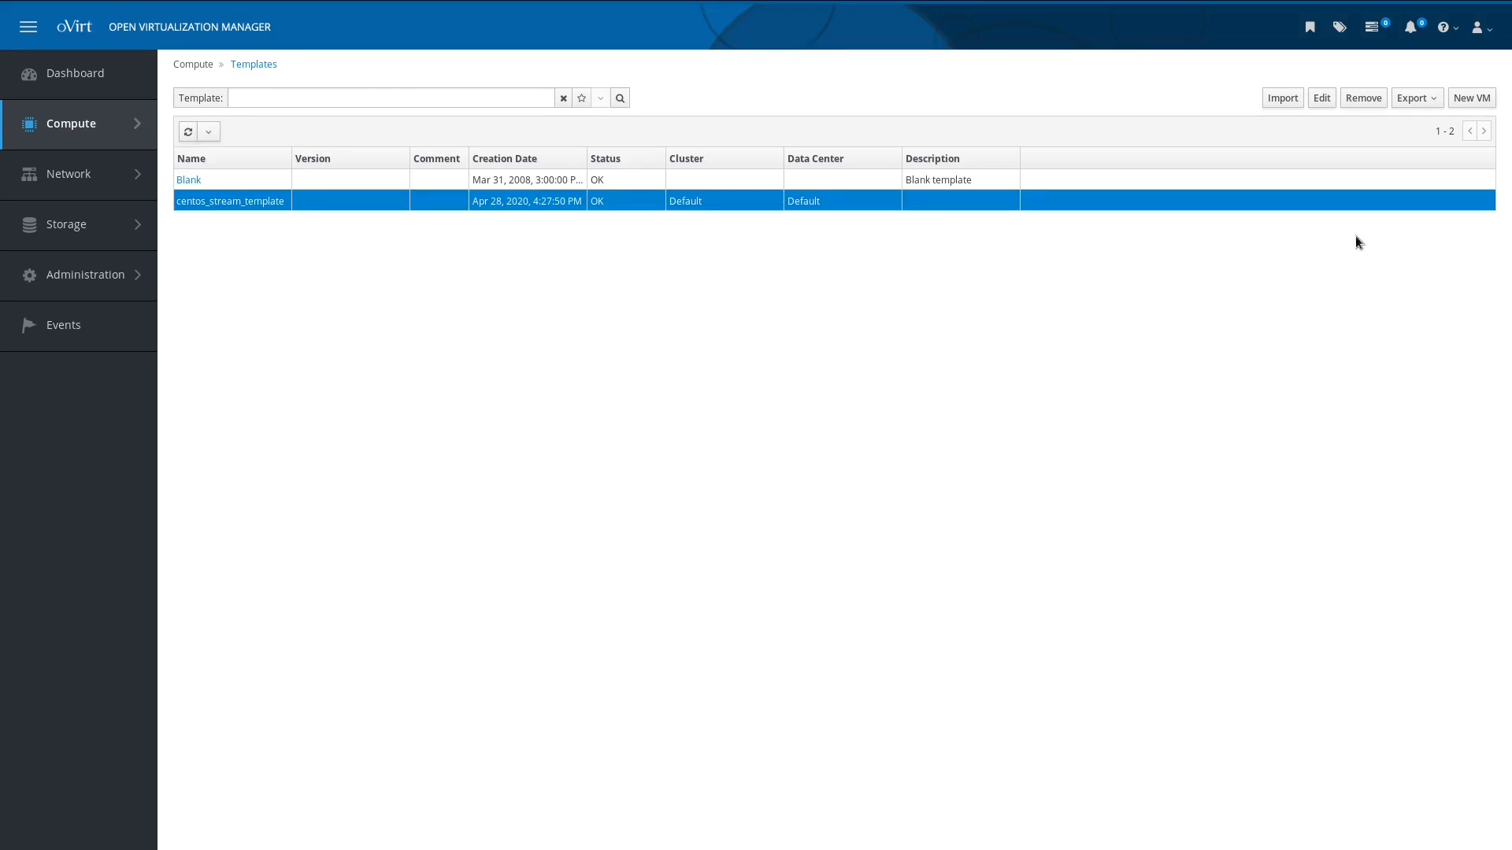
click(1430, 105)
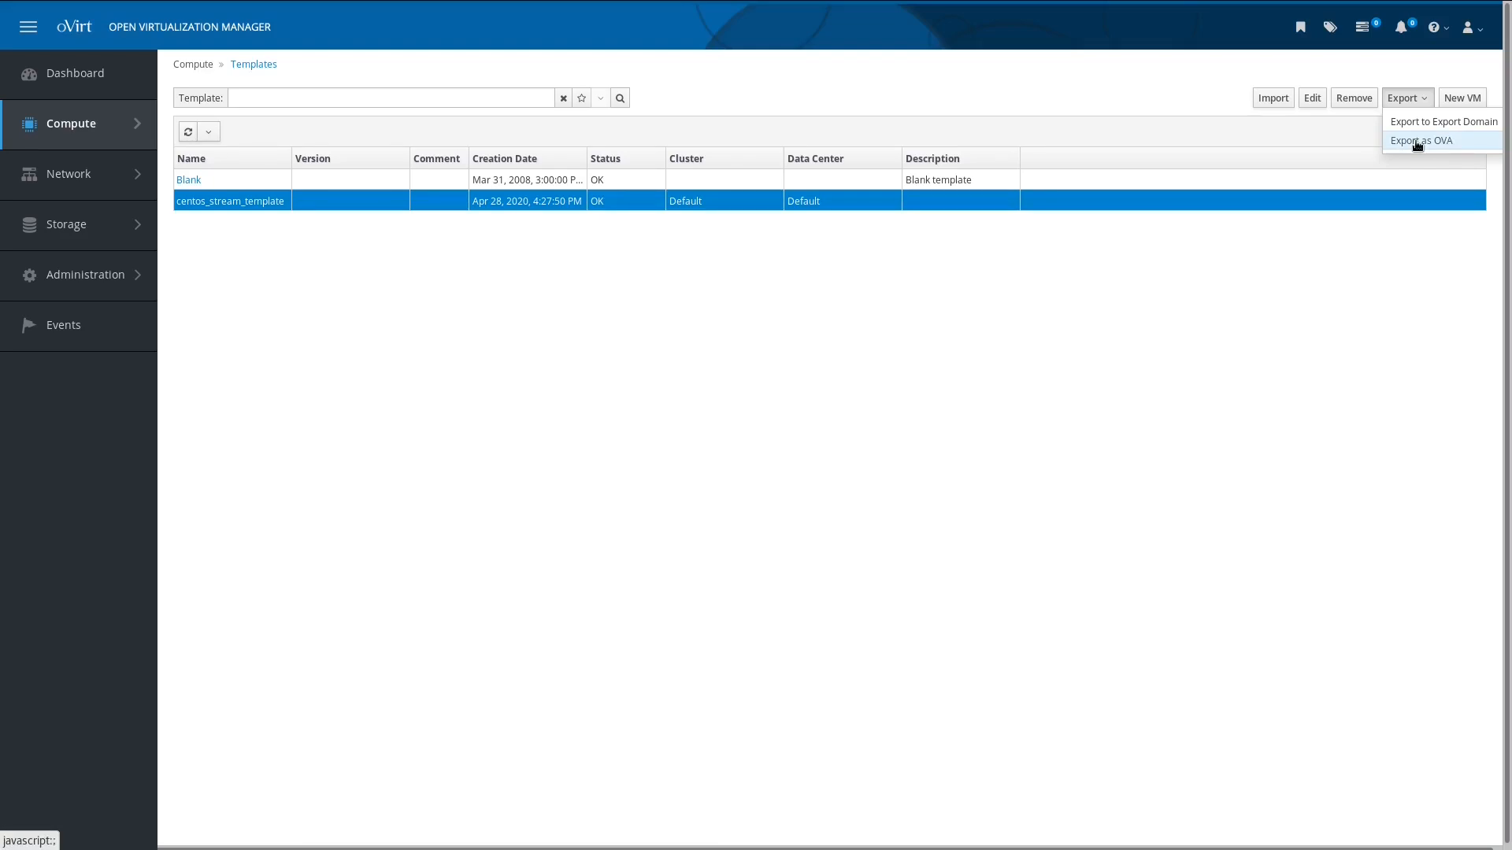
click(1388, 249)
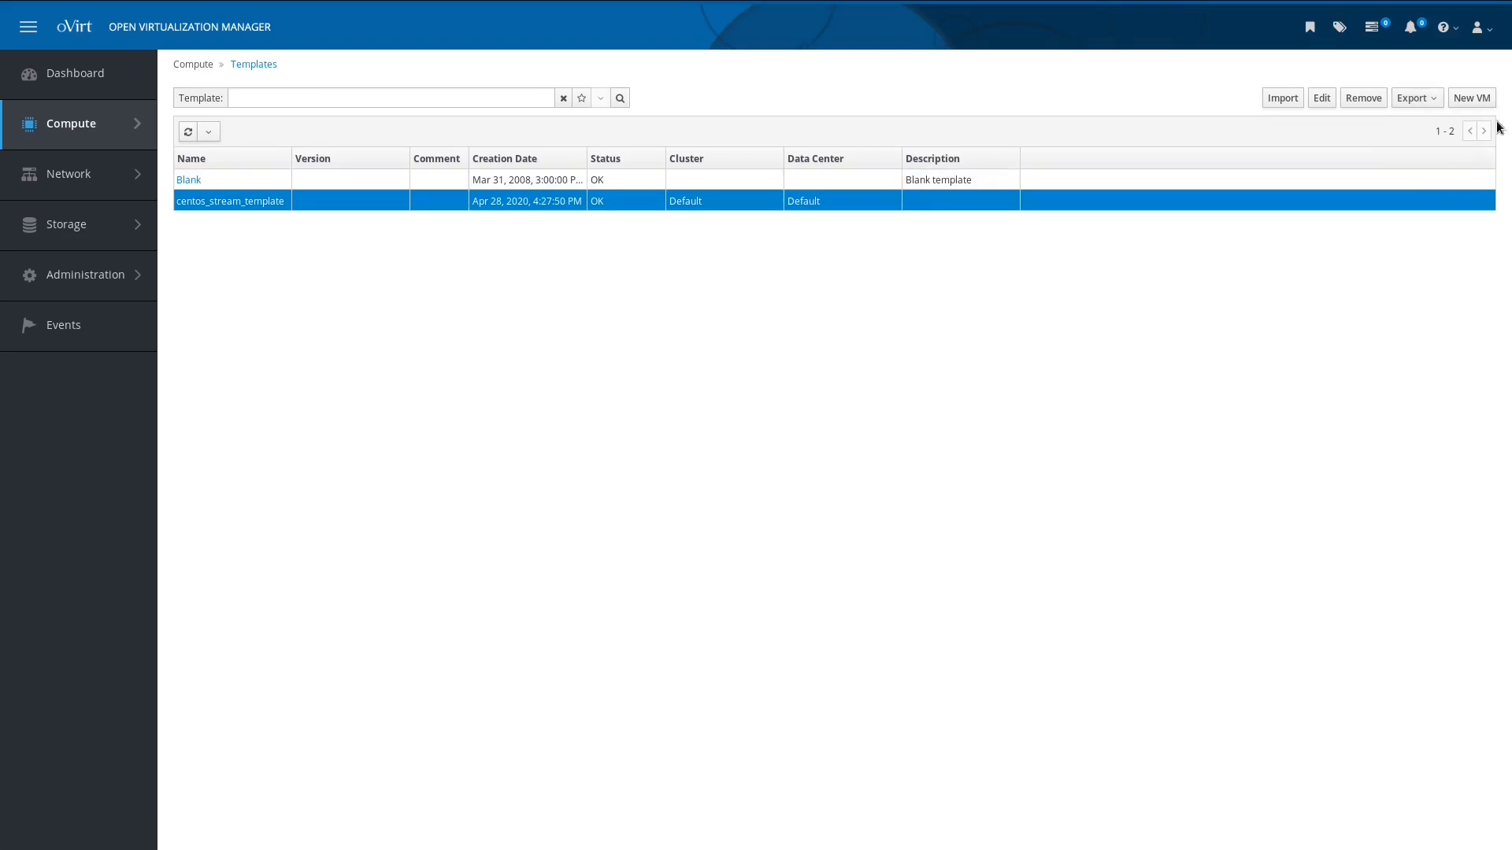
Step: Create a VM named 'ovirt-vm2' based on centos_stream_template
click(1456, 96)
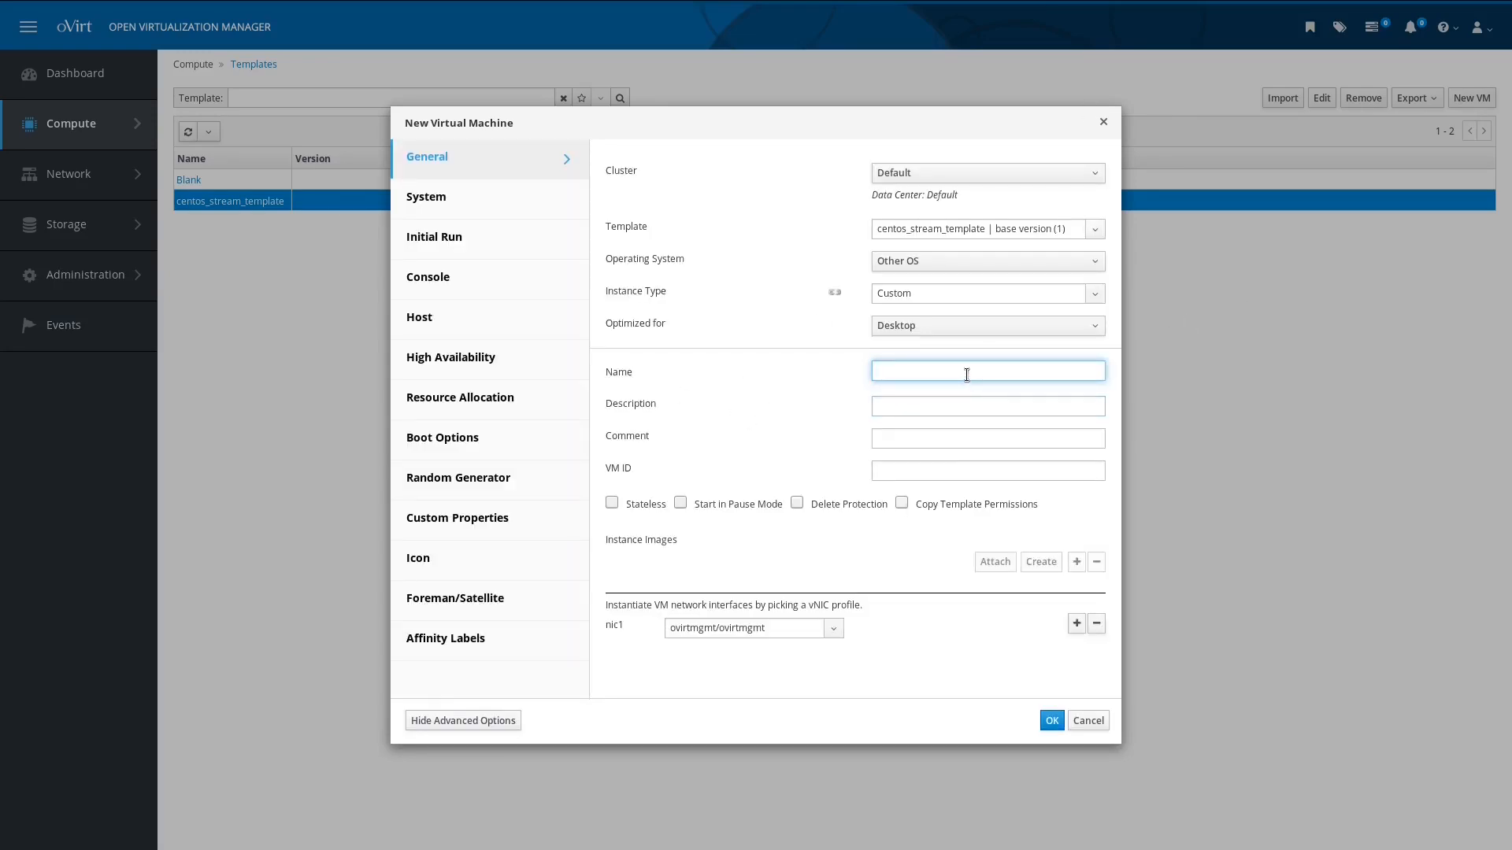
text(ovirt-vm2)
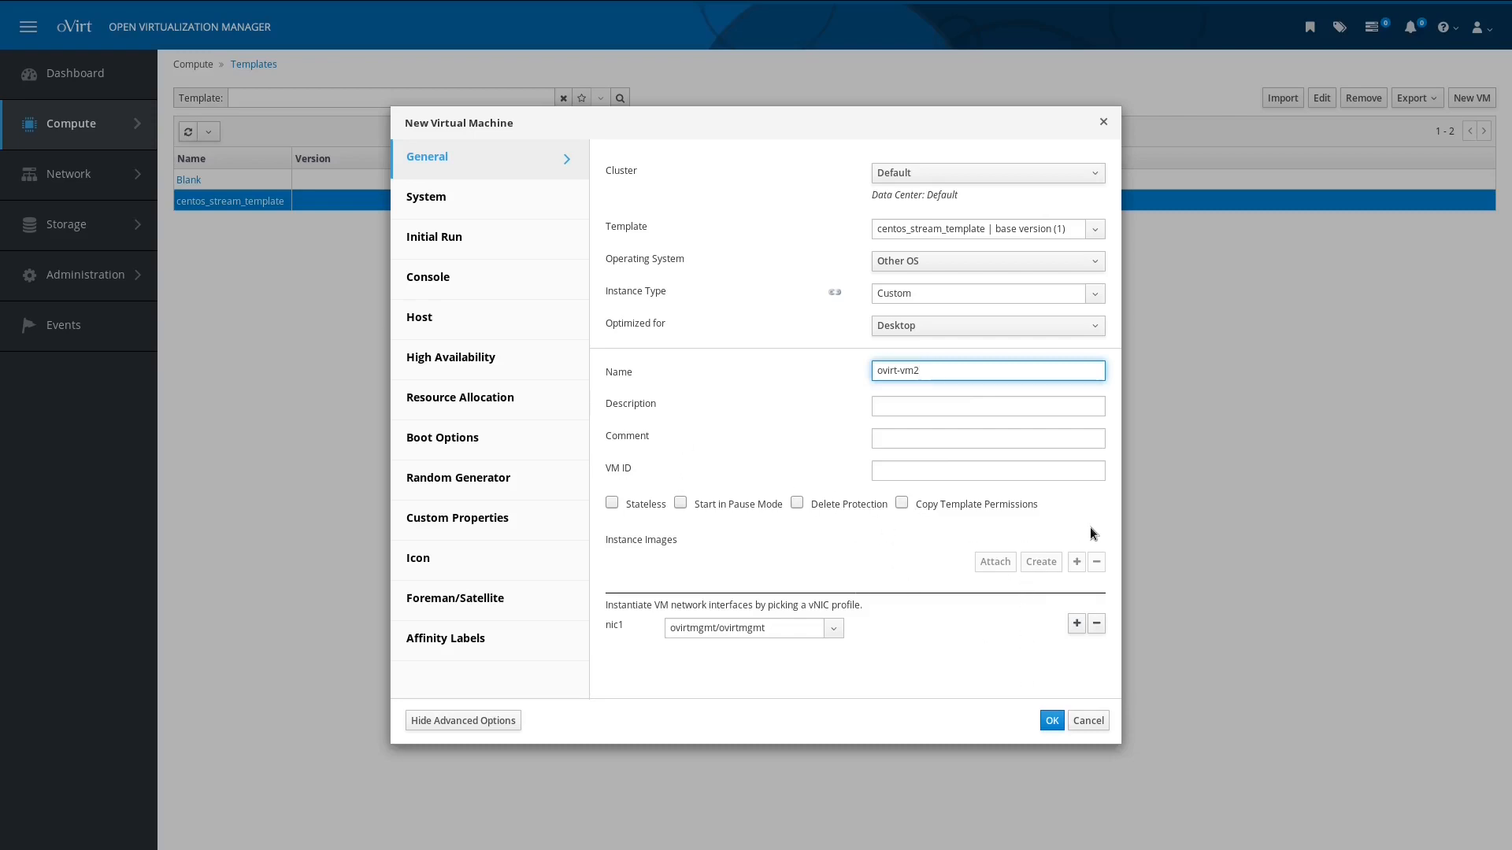
click(1052, 721)
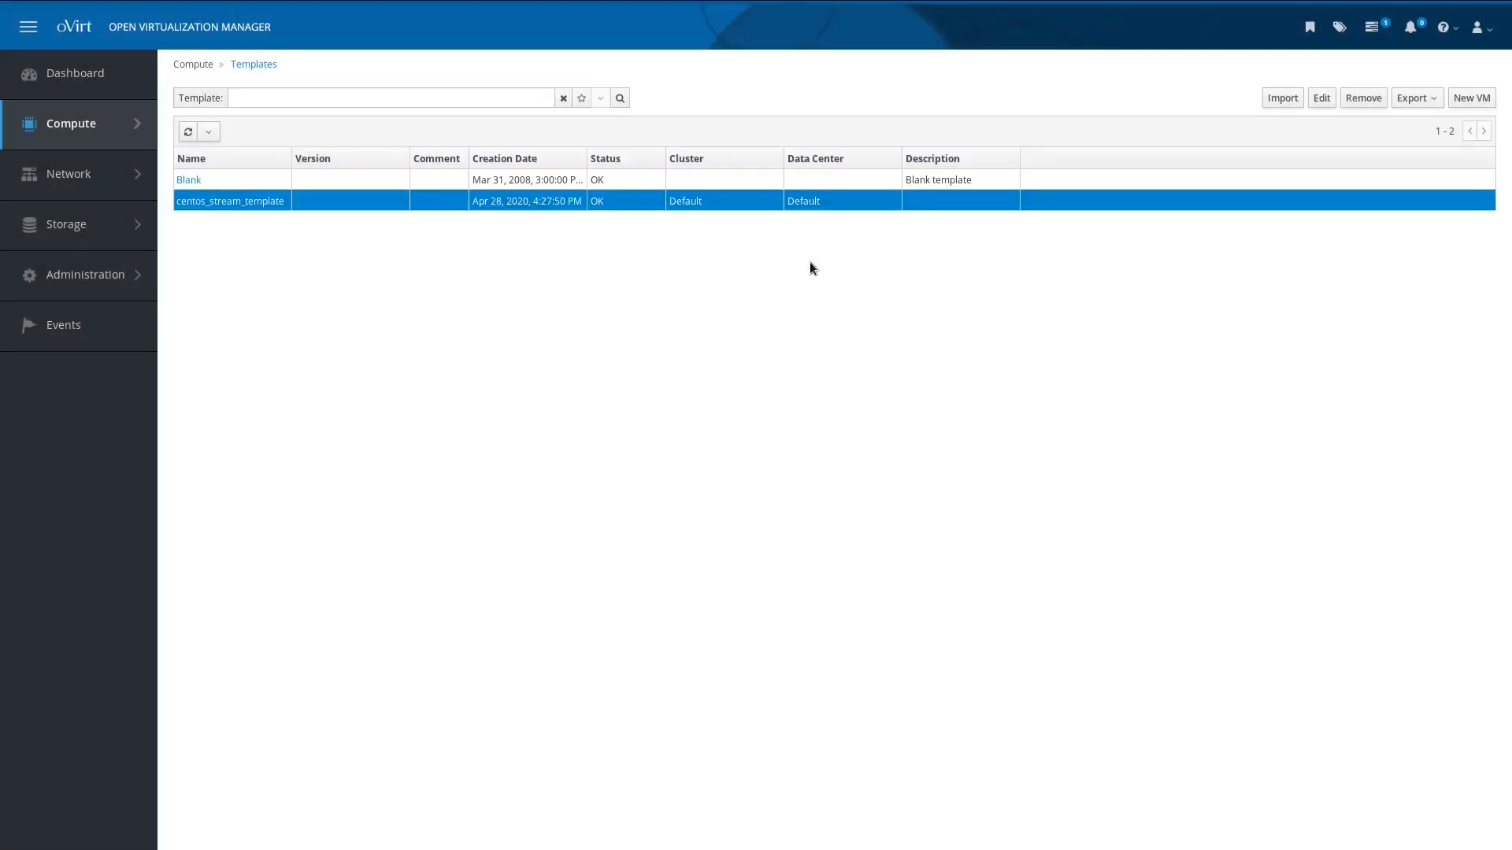
Step: Go to Compute > Virtual Machines and show ovirt-vm1's Snapshots list
mouse_move(69, 123)
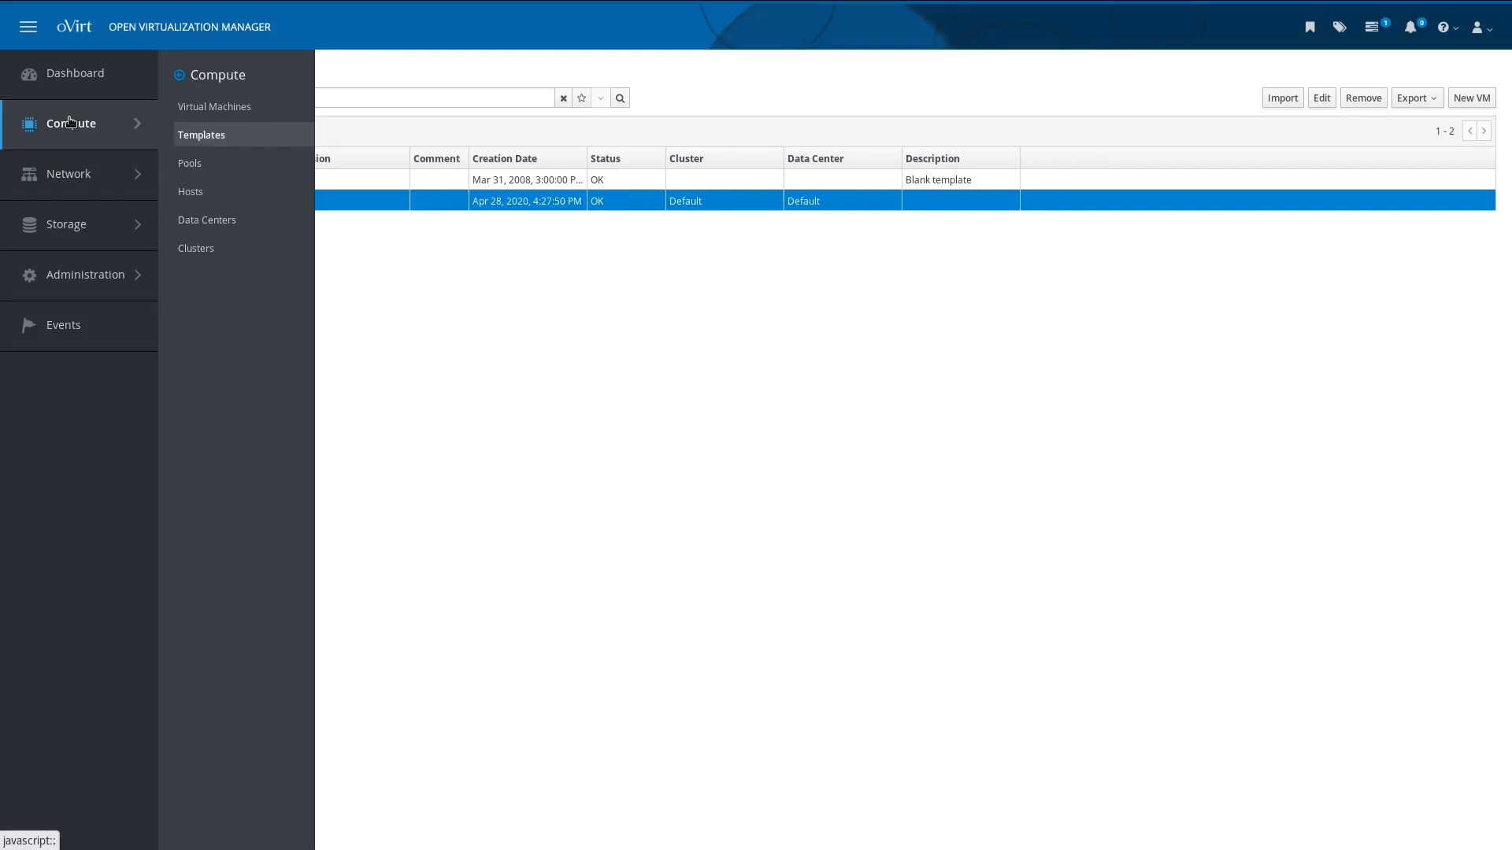
click(258, 112)
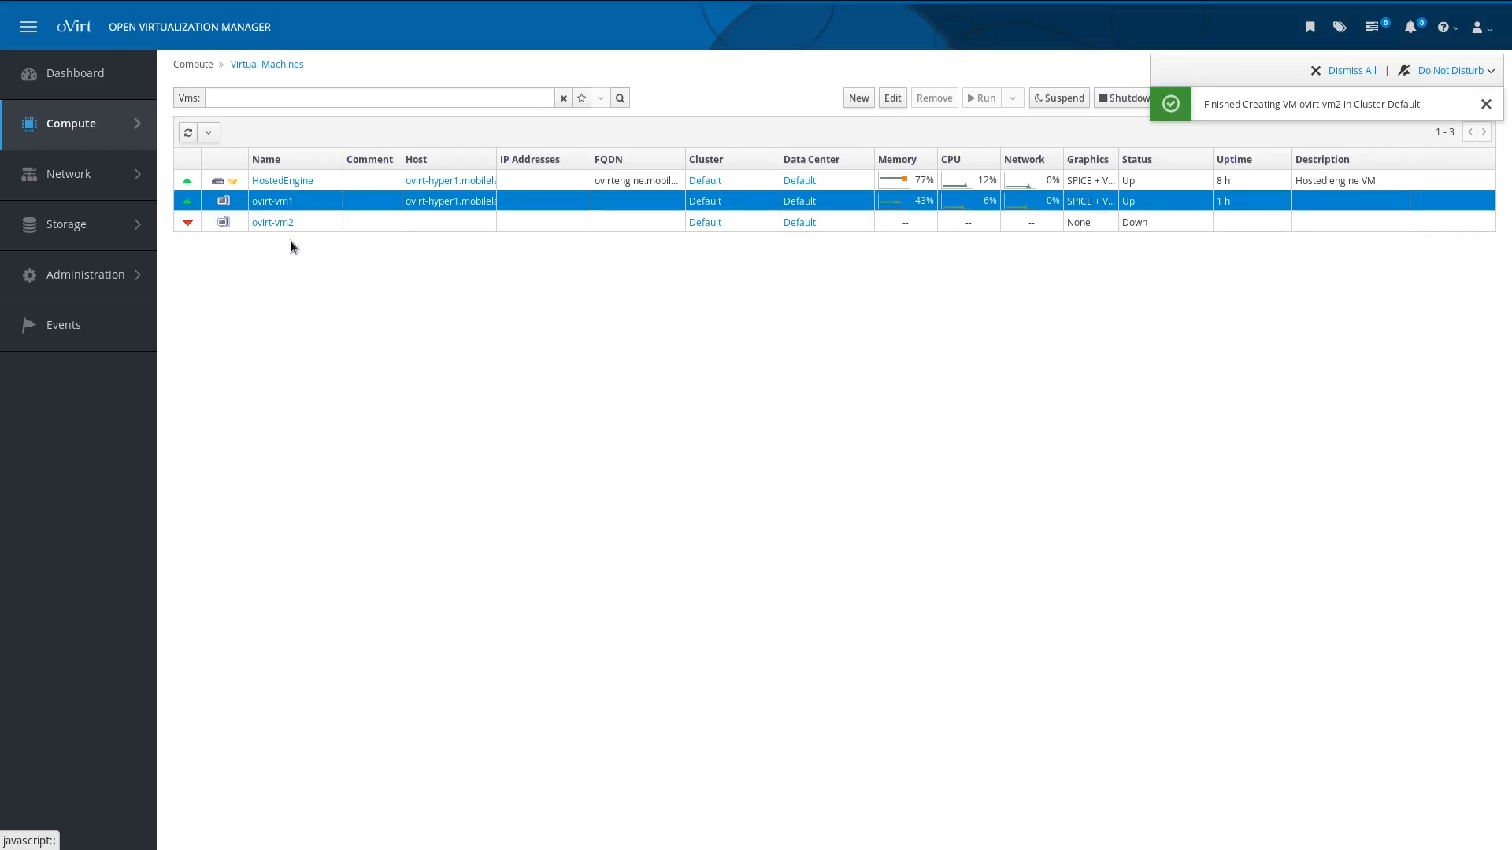
click(275, 205)
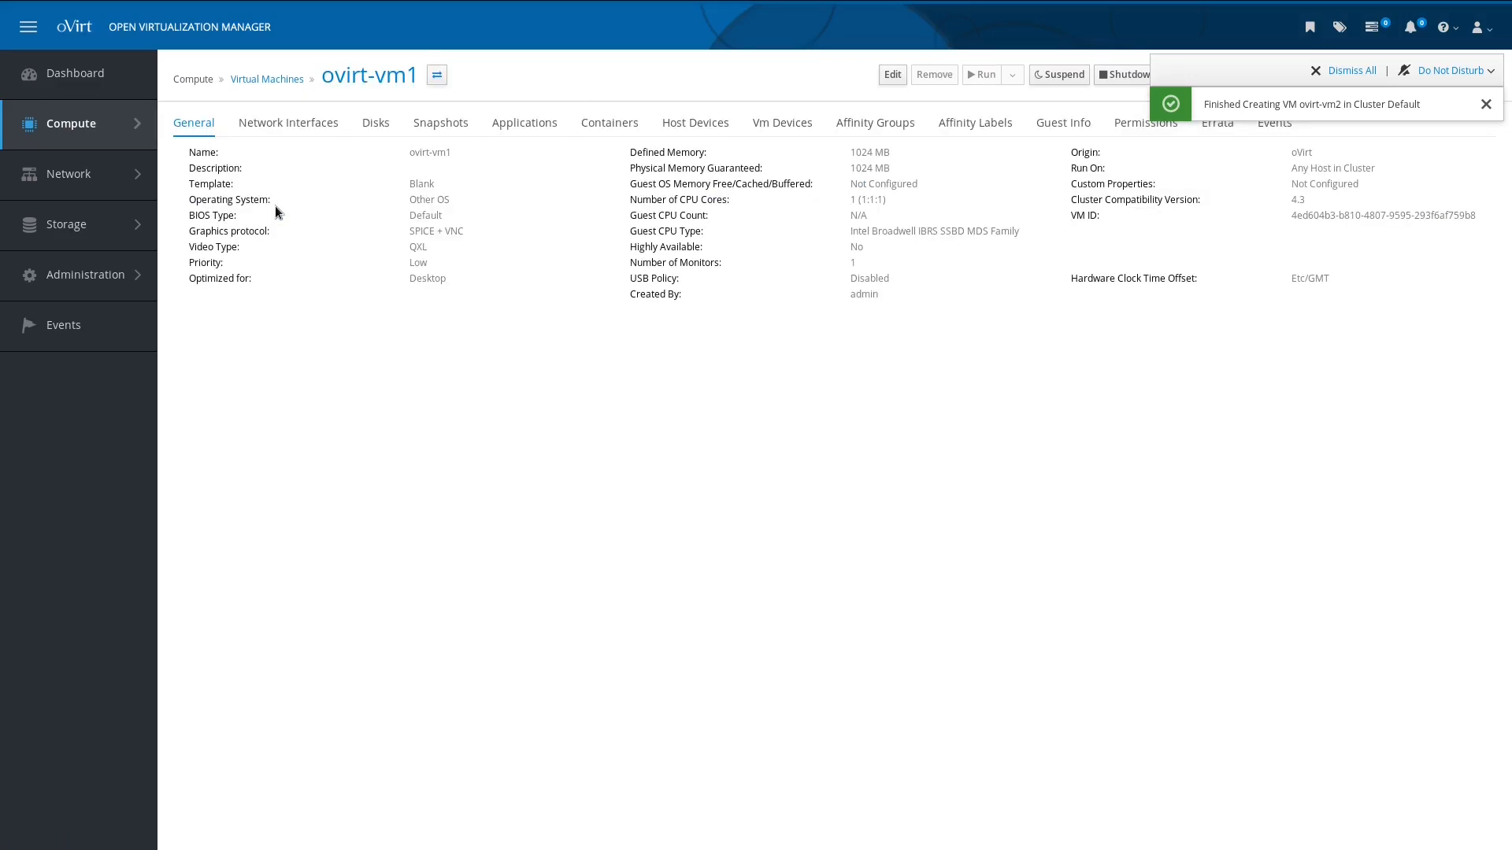
click(449, 132)
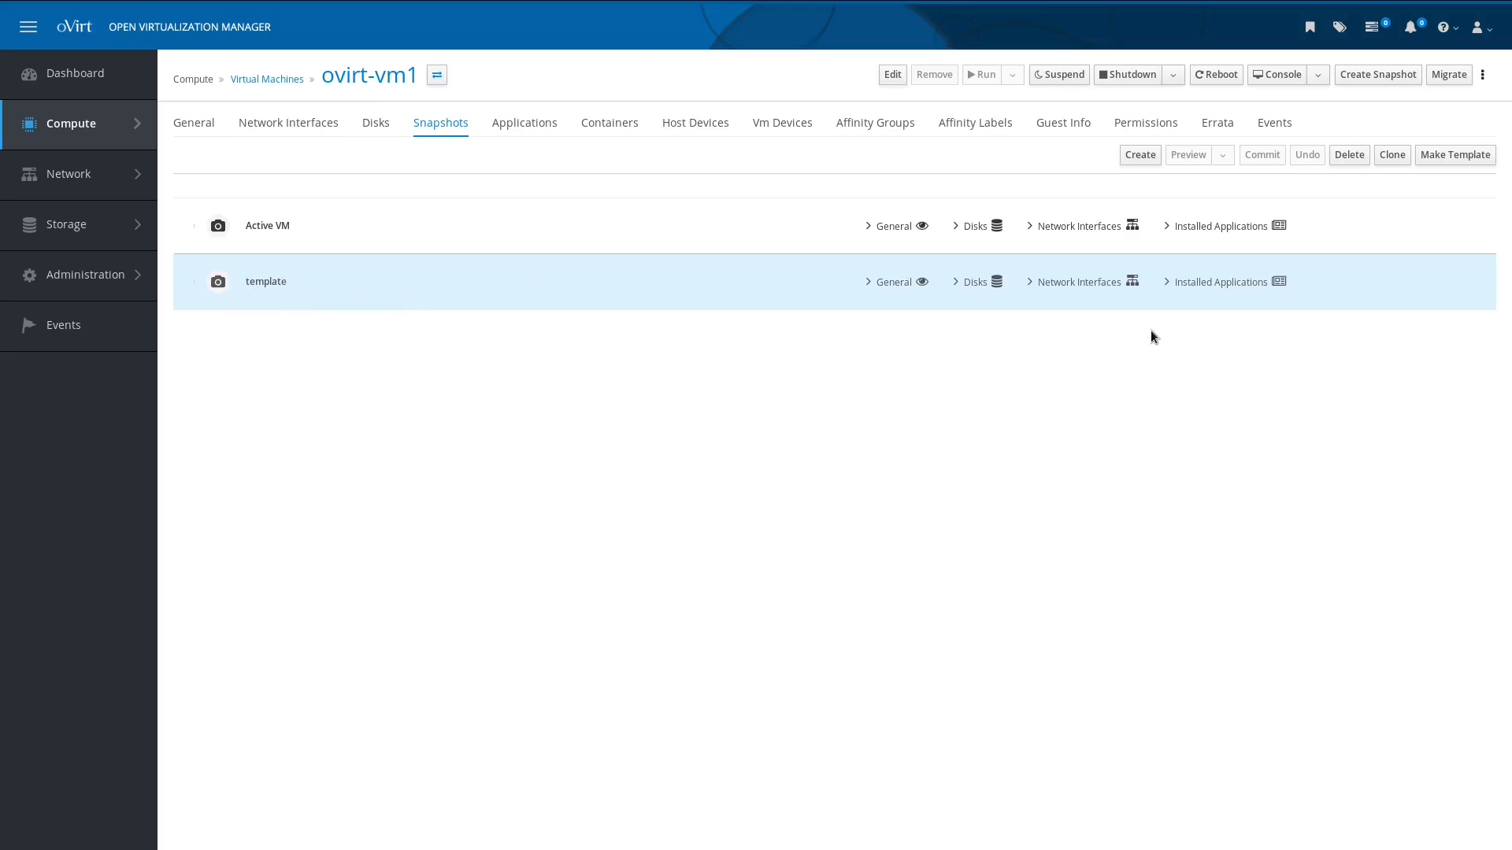
Step: Clone ovirt-vm3 from ovirt-vm1's 'template' snapshot and return to the Virtual Machines list
click(1391, 154)
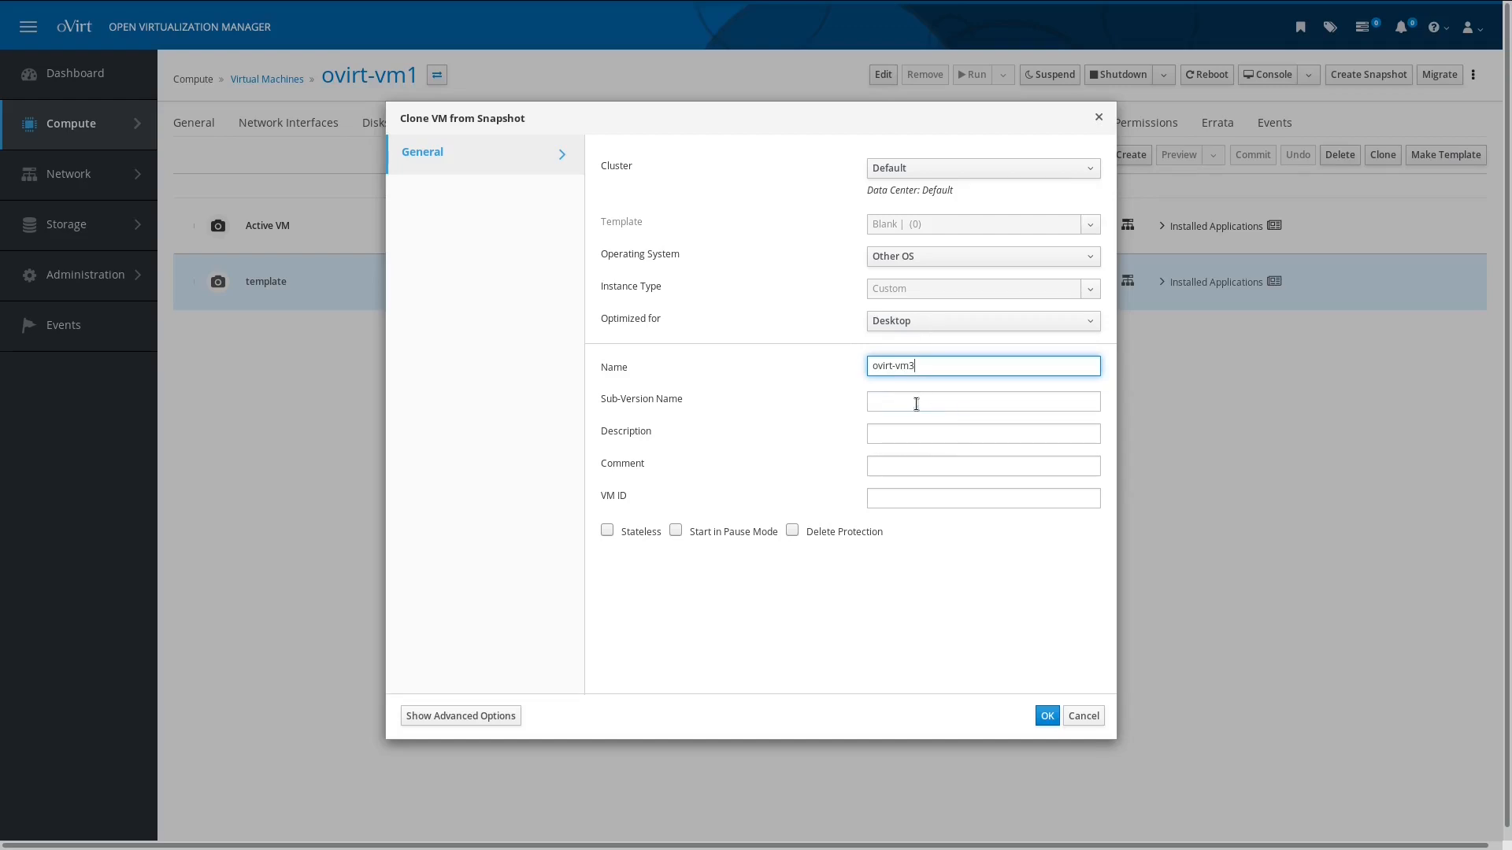
click(1042, 717)
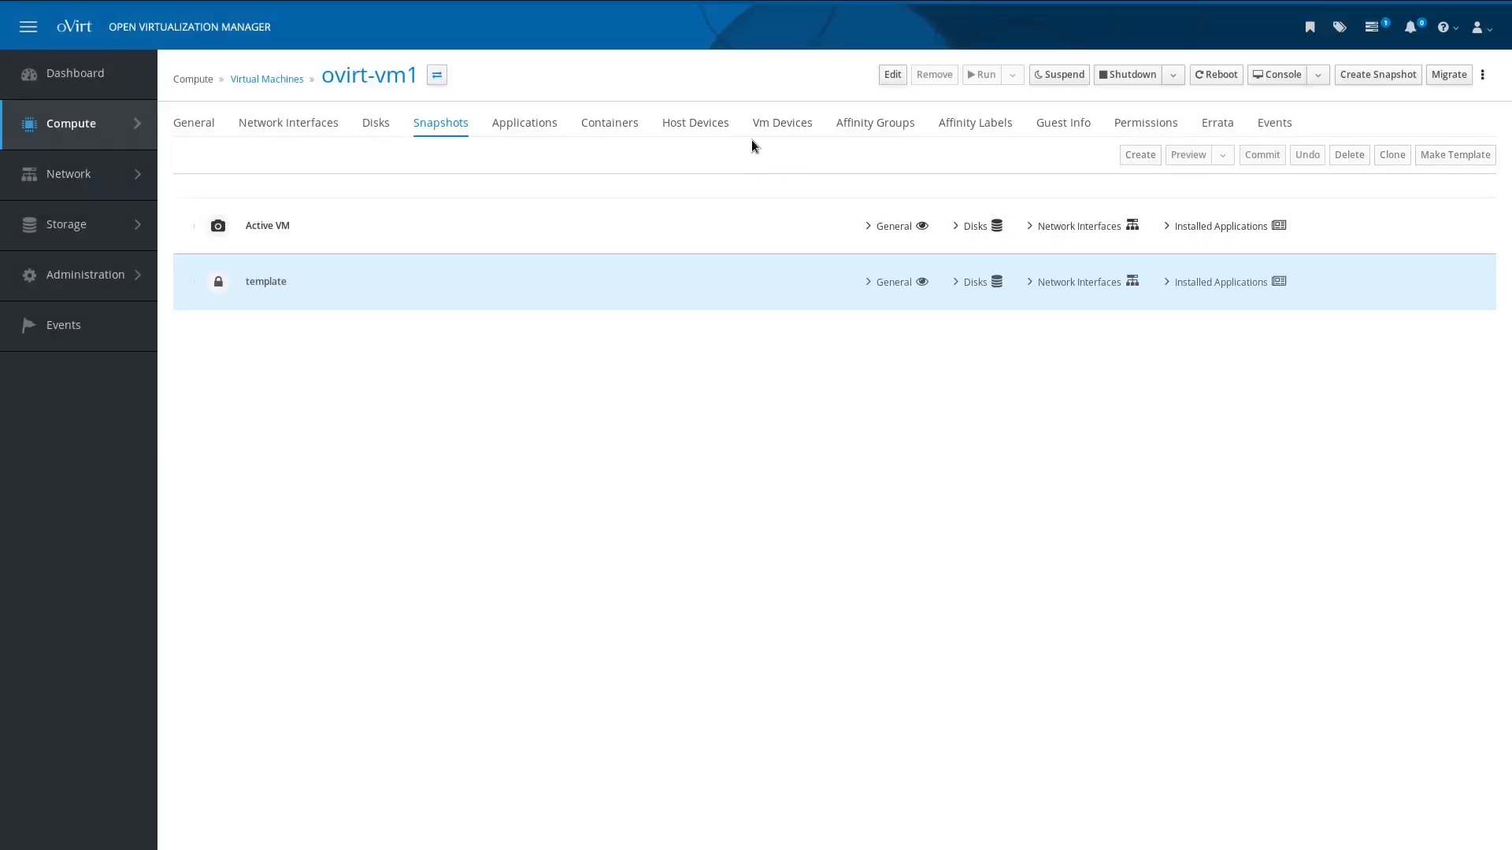
click(277, 82)
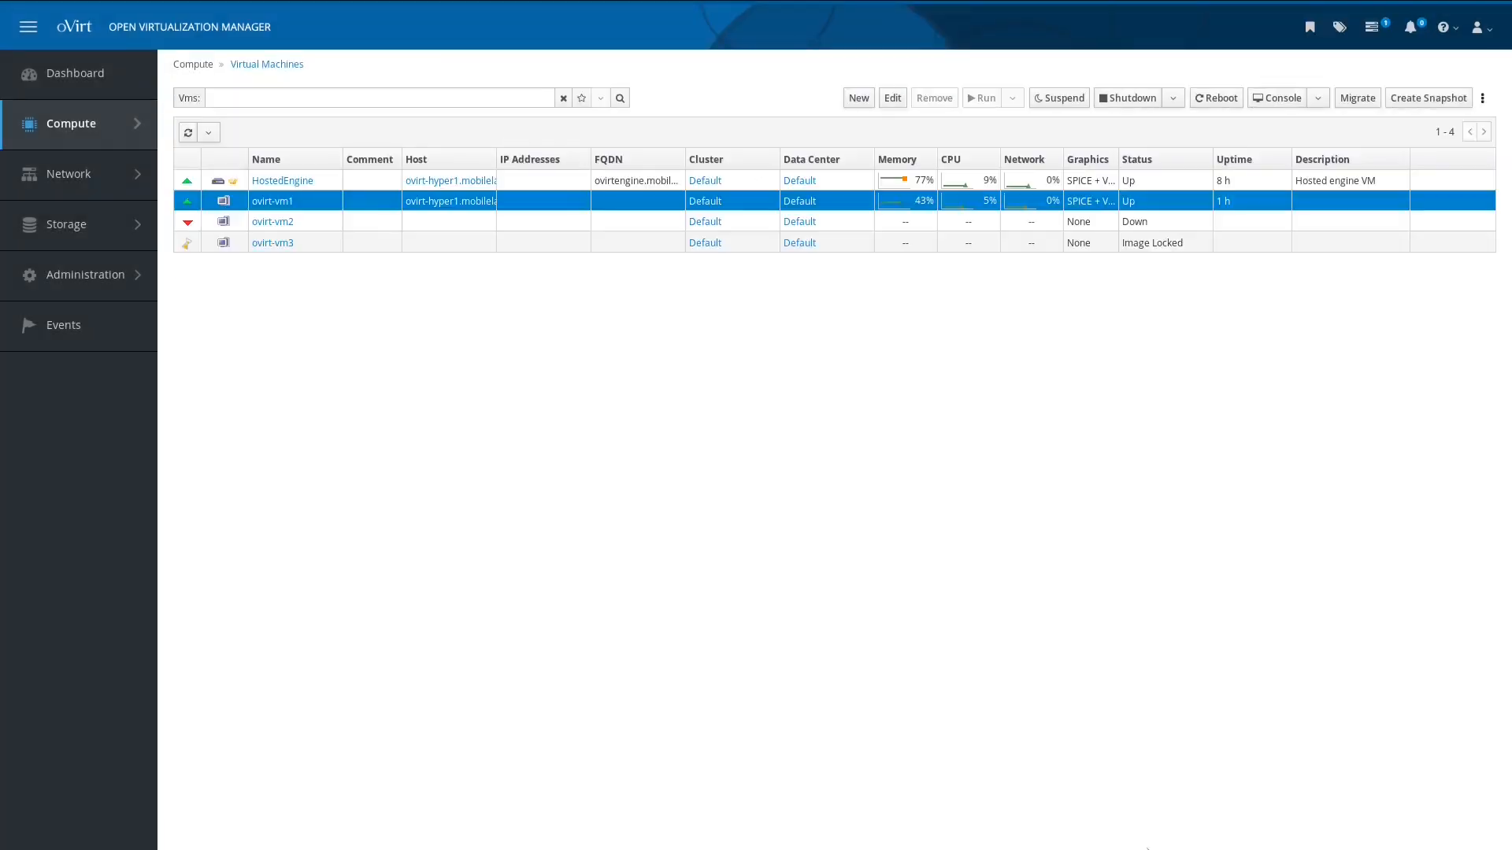